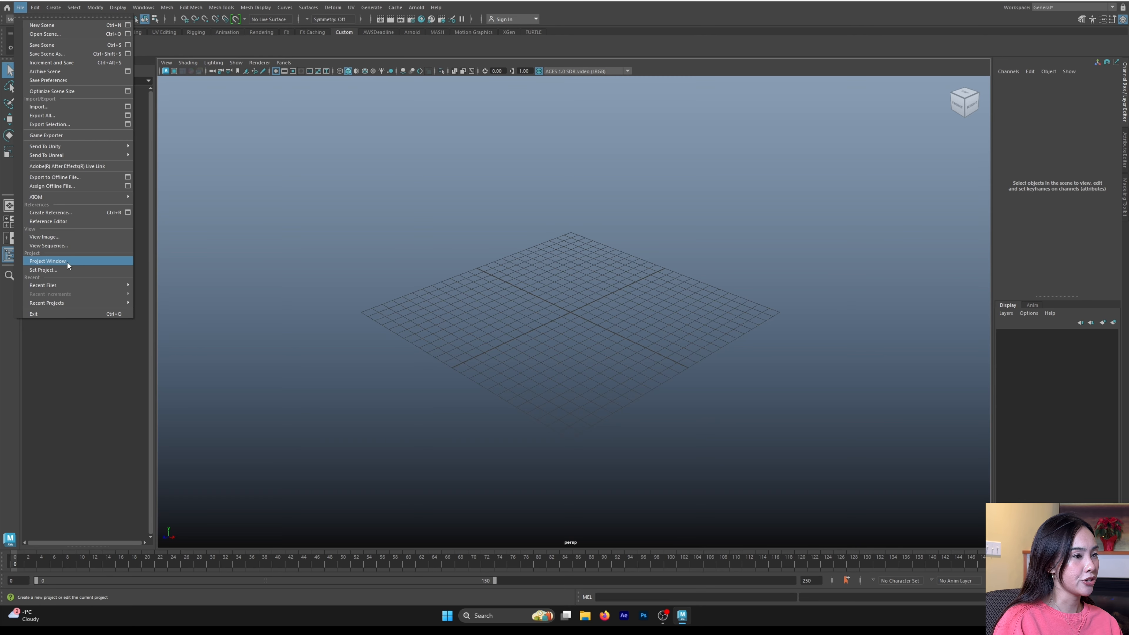
- Create a new project named Donut_Project with the default folder locations
click(68, 263)
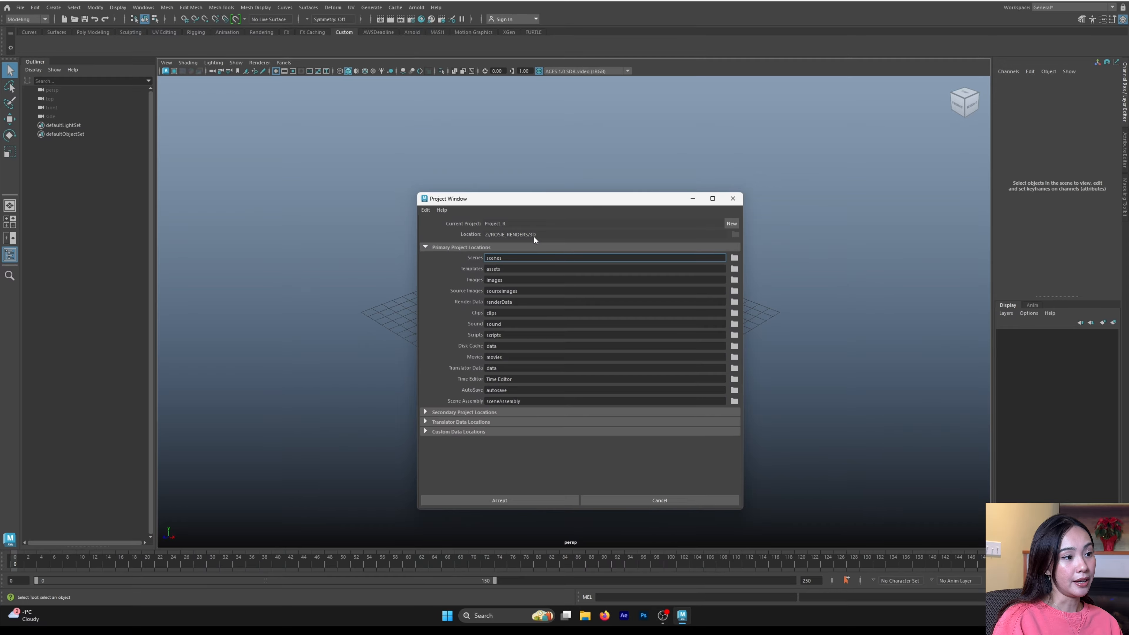
click(729, 223)
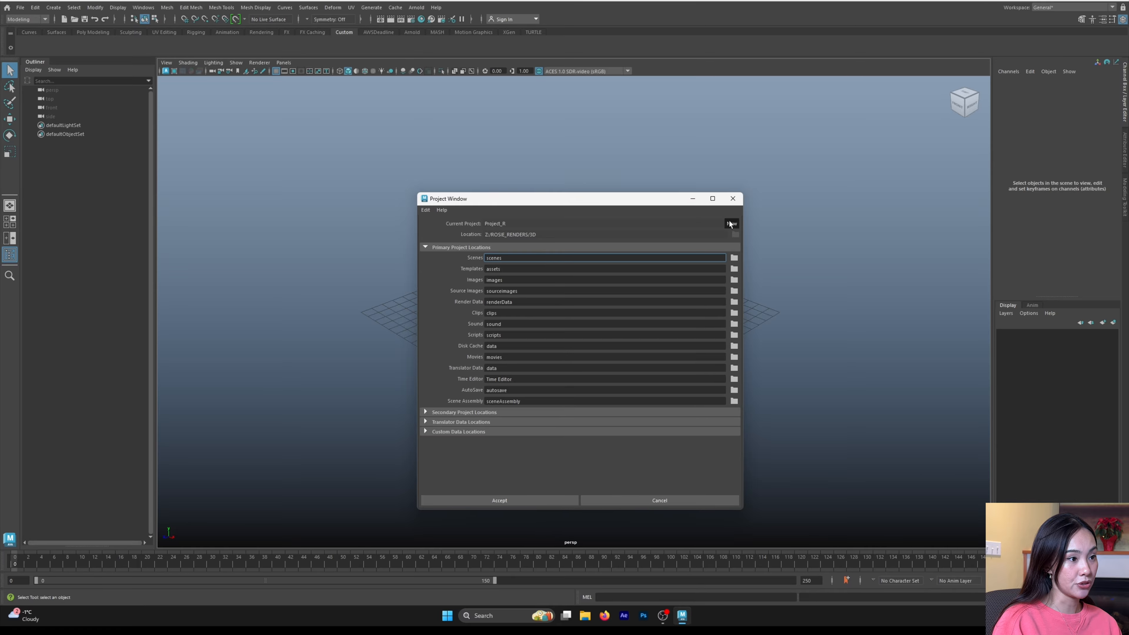
click(529, 219)
key(ctrl+a)
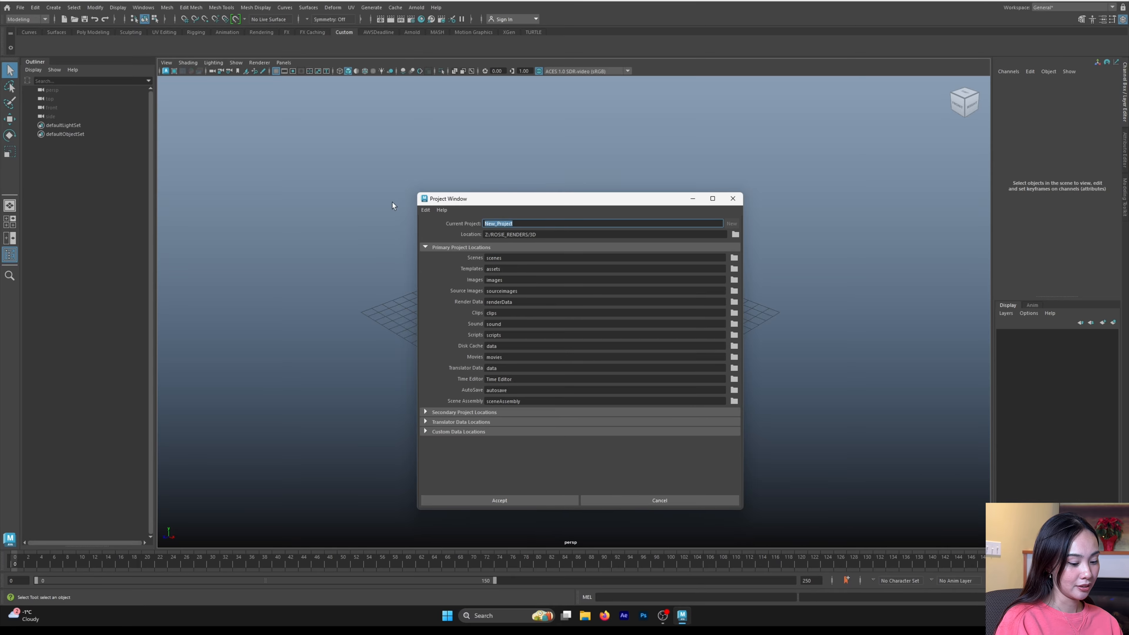
text(Donut_)
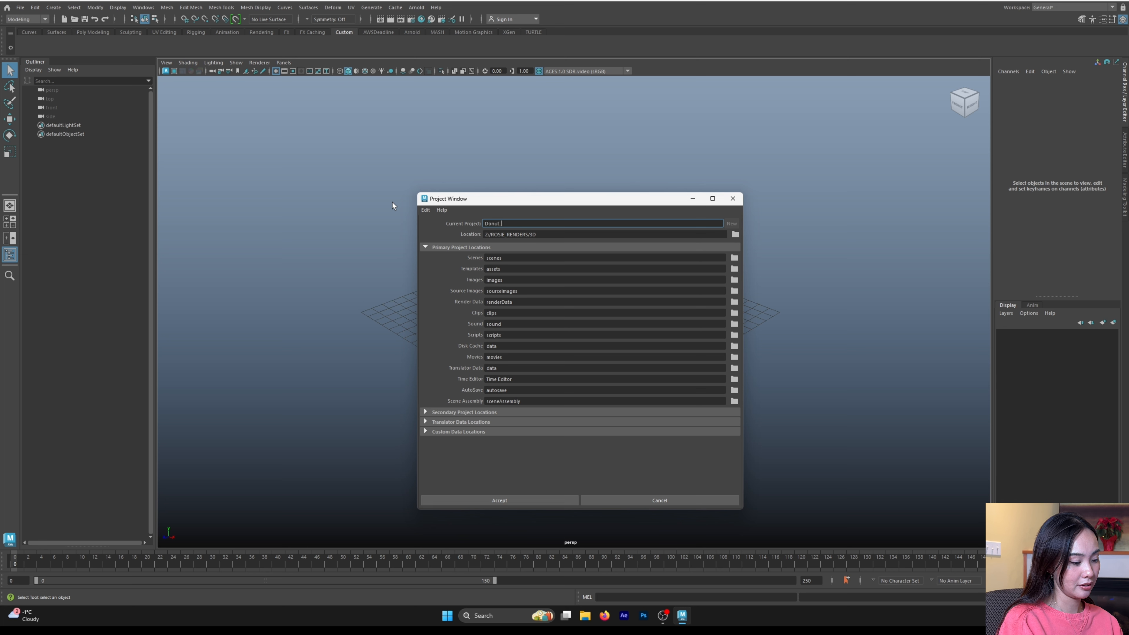
text(project)
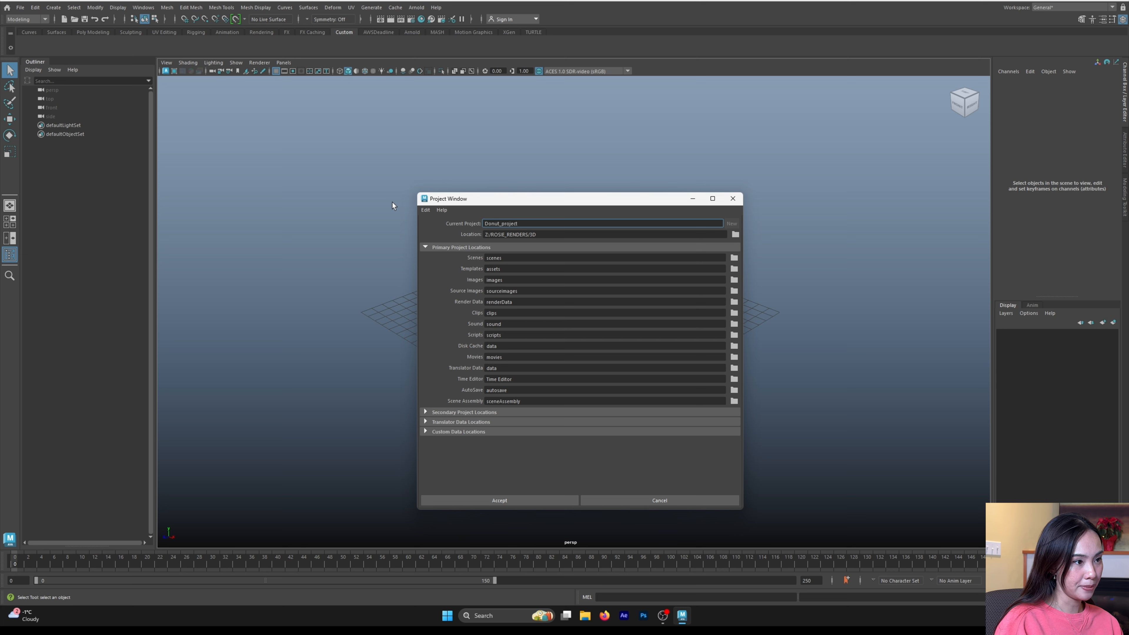
key(BackSpace)
text(P)
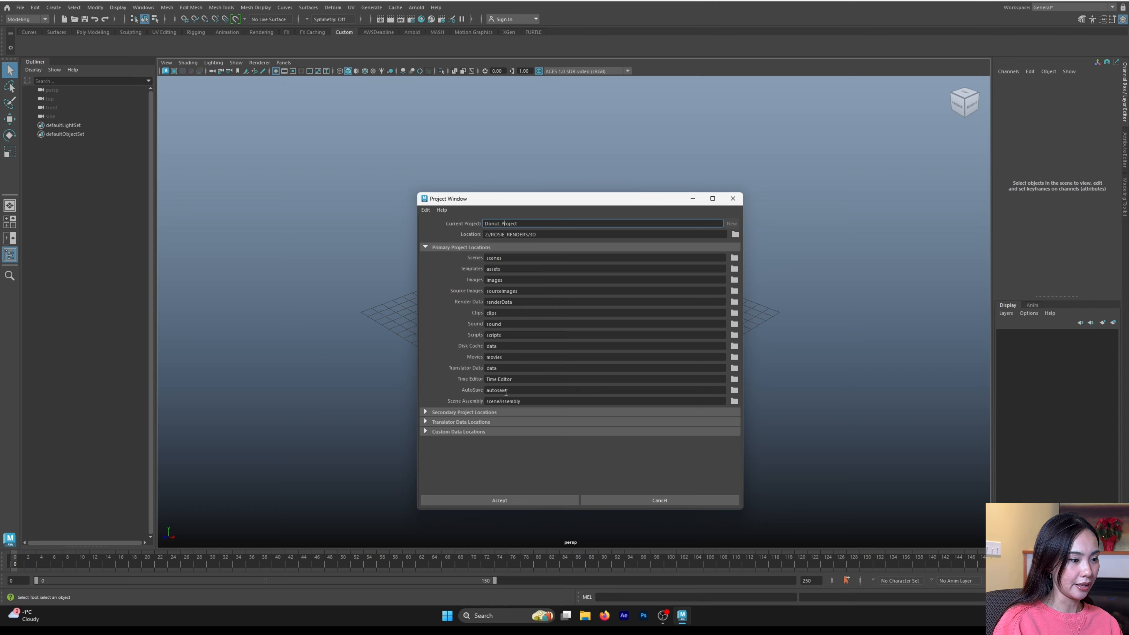
click(531, 497)
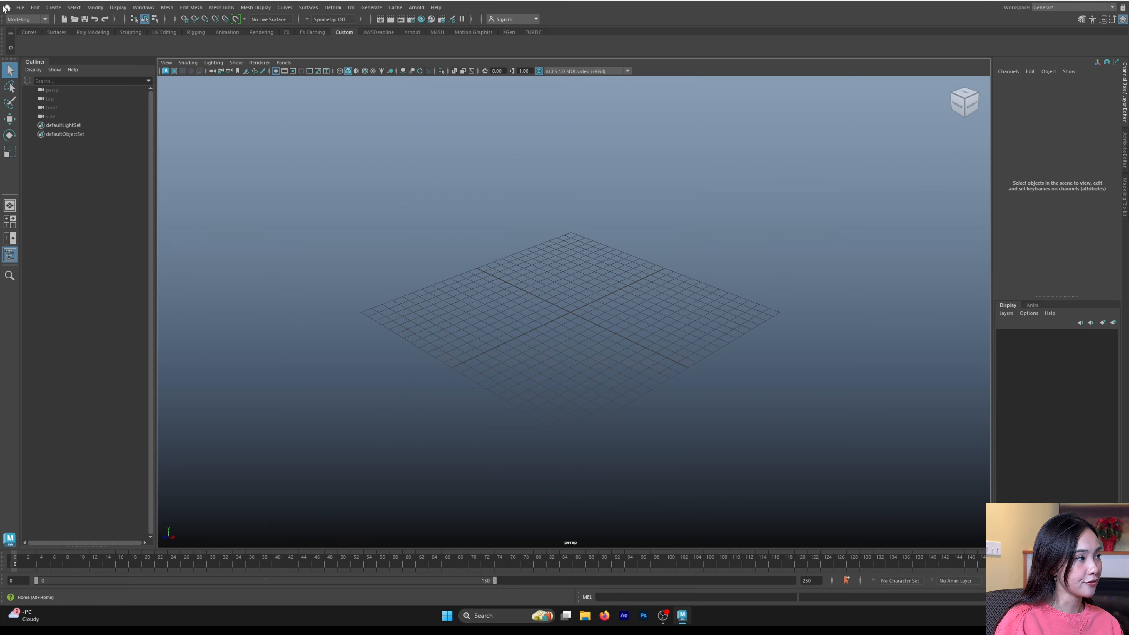
- Set Donut_Project as the current project
click(21, 8)
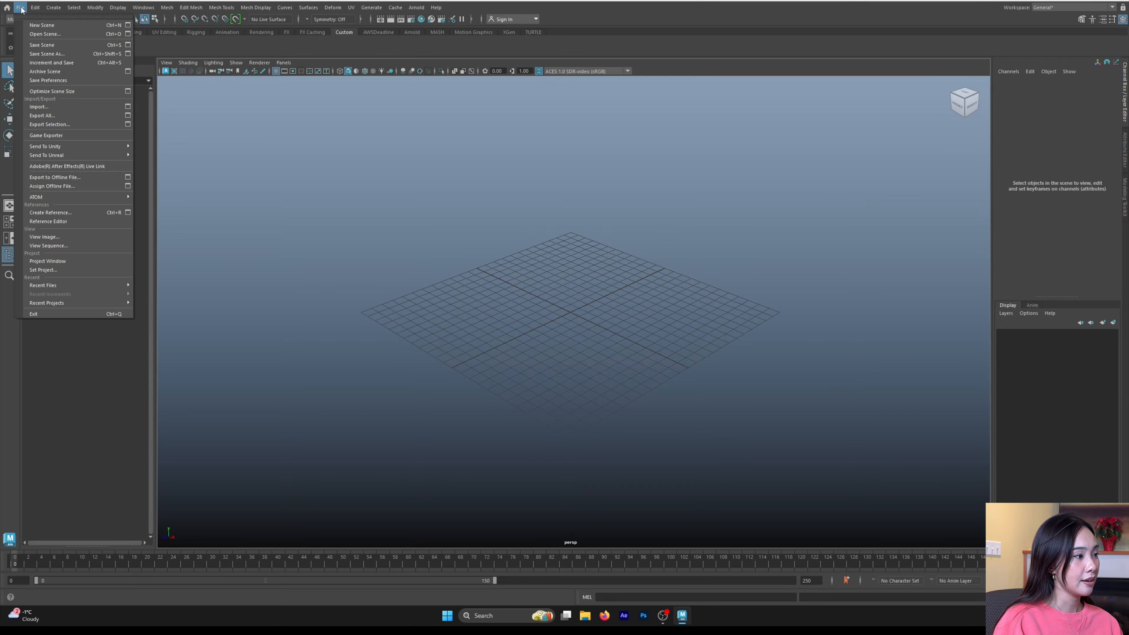
click(52, 272)
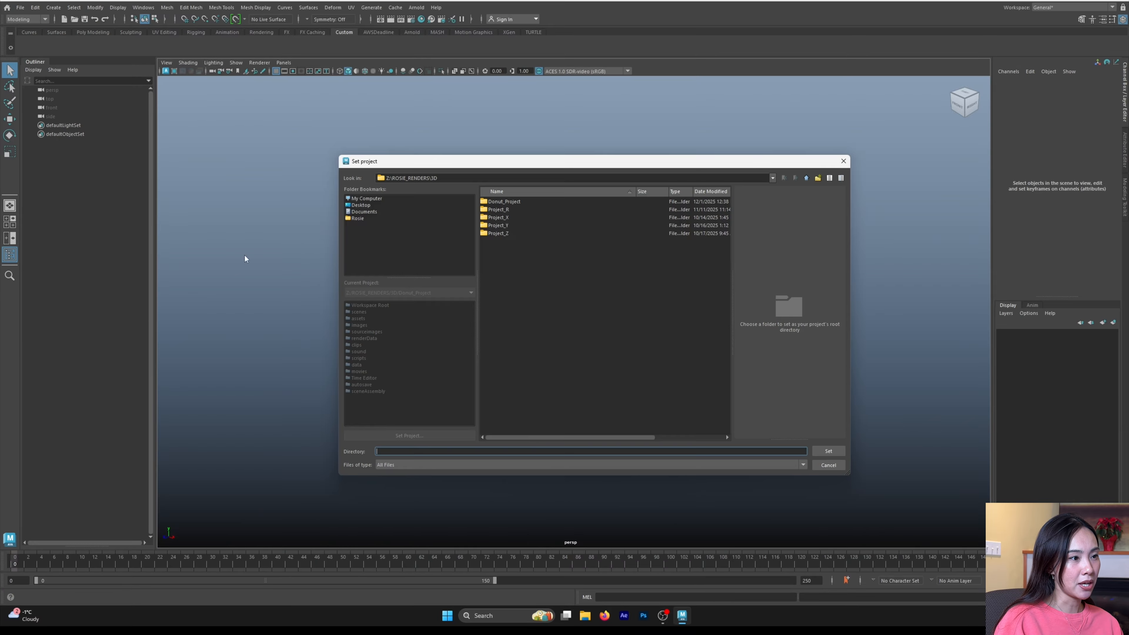
click(514, 201)
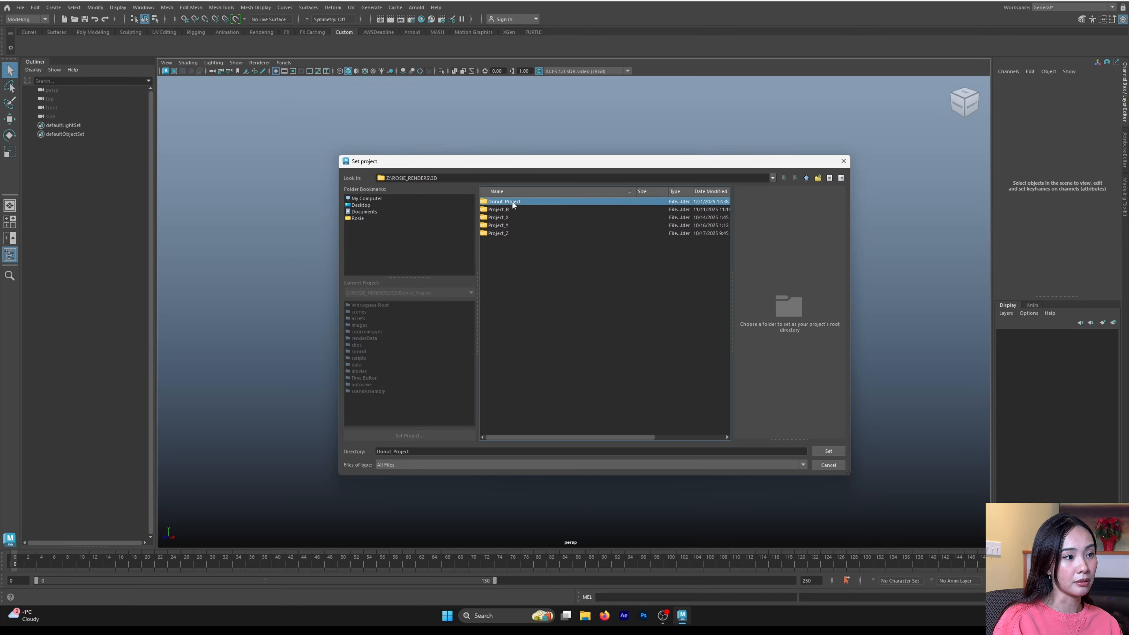
click(821, 451)
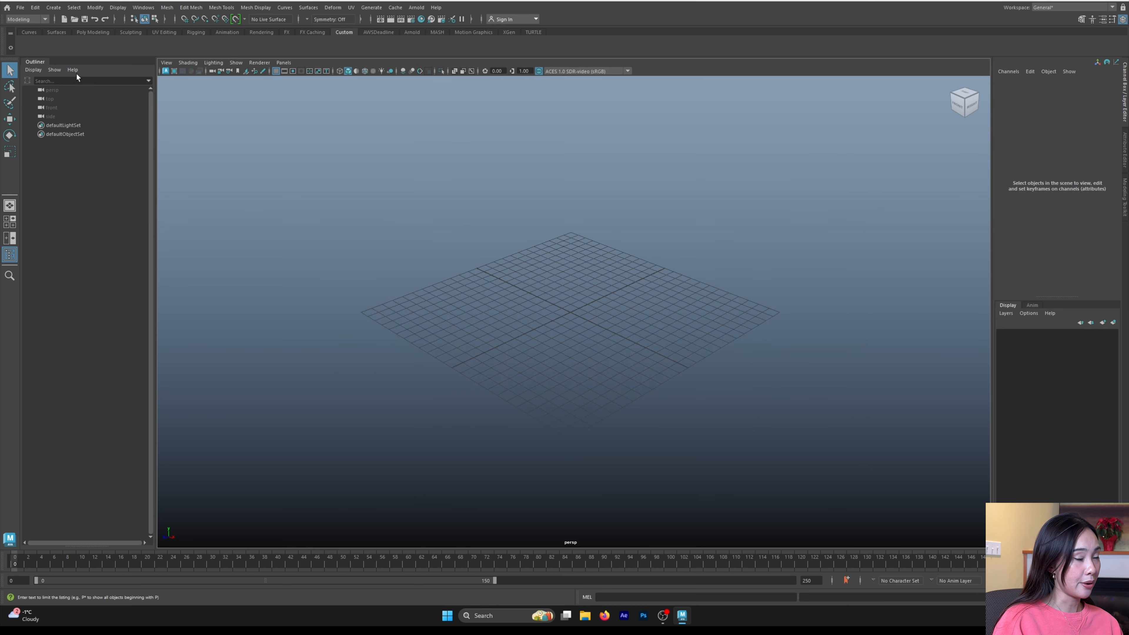
- Save the scene as Donut_Render_v01 in Maya Binary format in the project's scenes folder
click(20, 7)
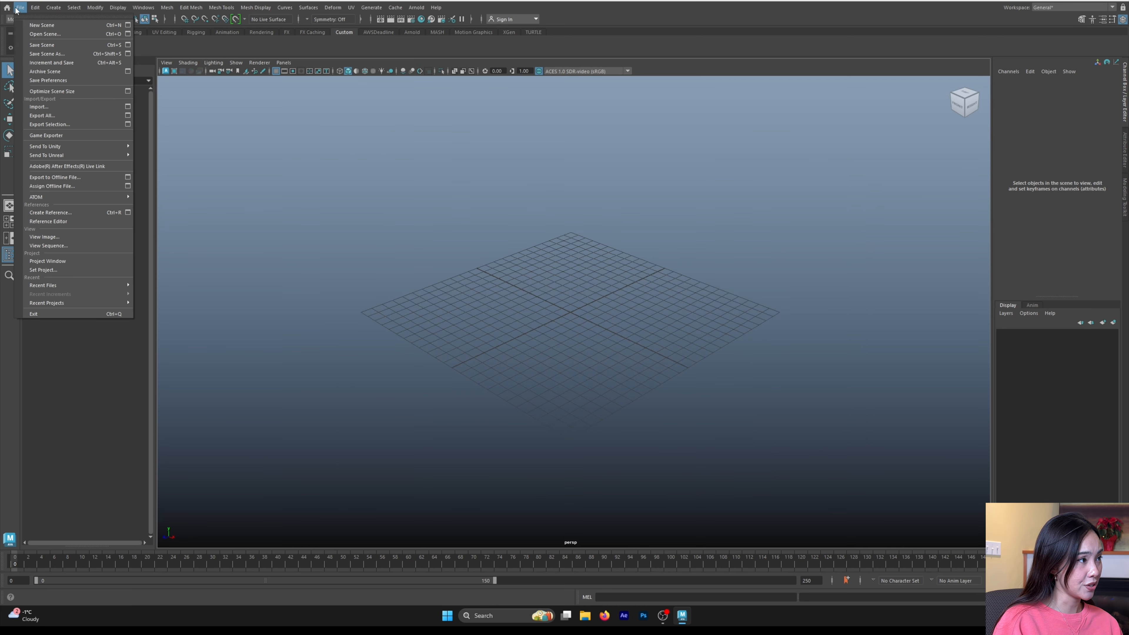
click(49, 52)
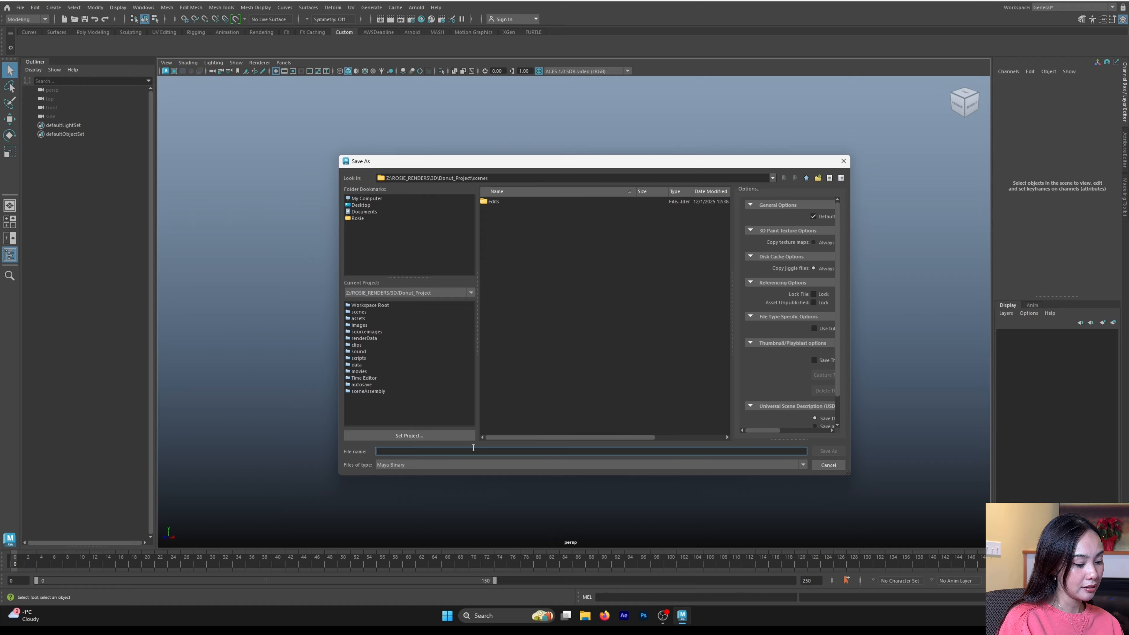
text(Donut_)
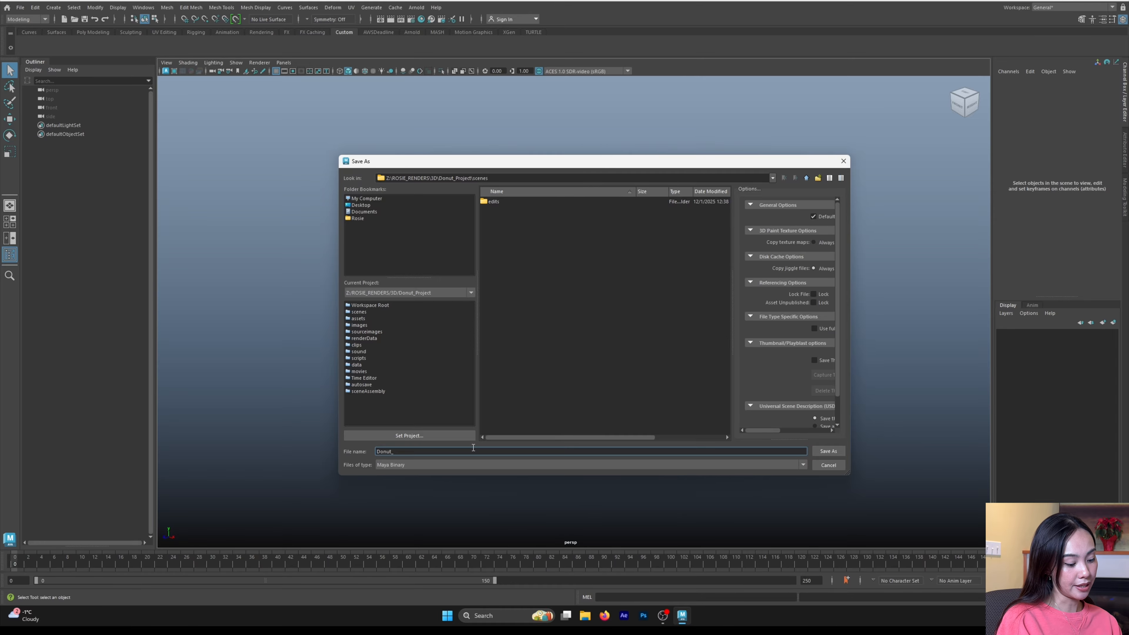
text(Render_v01)
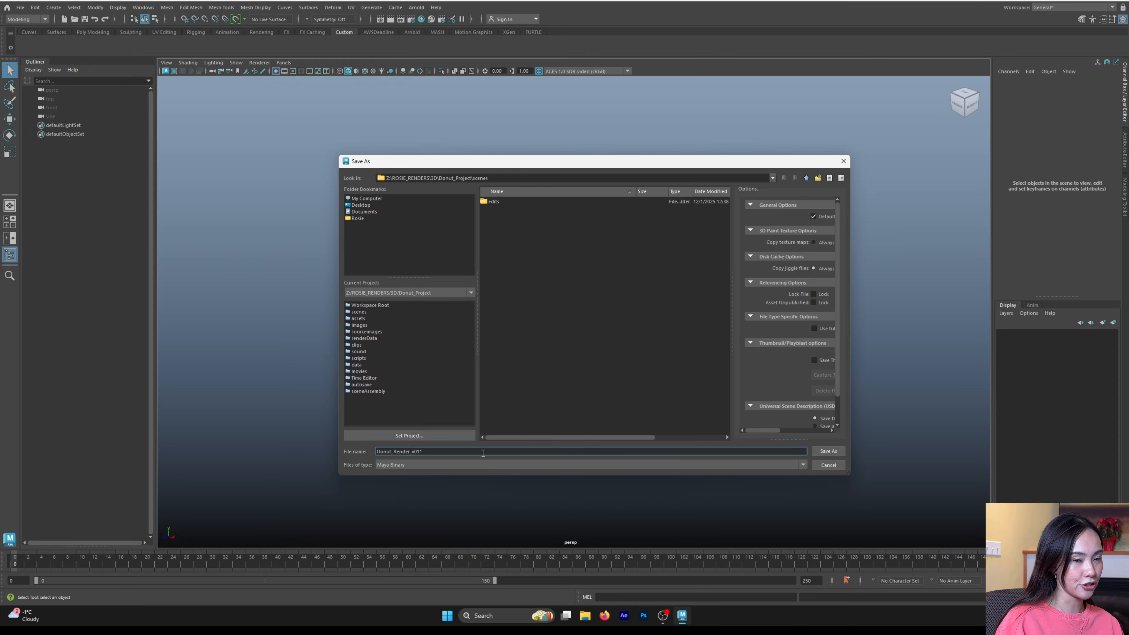
click(820, 452)
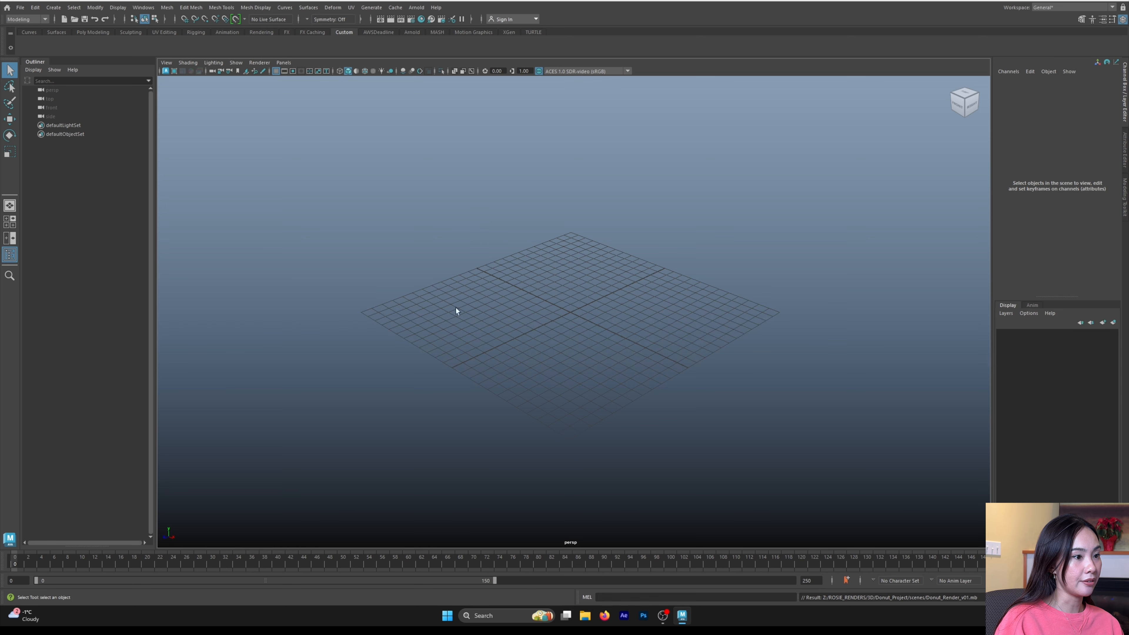
- Review the available frame rates, keep 25 fps, and briefly play the timeline
alt+middle_drag(580, 349, 562, 349)
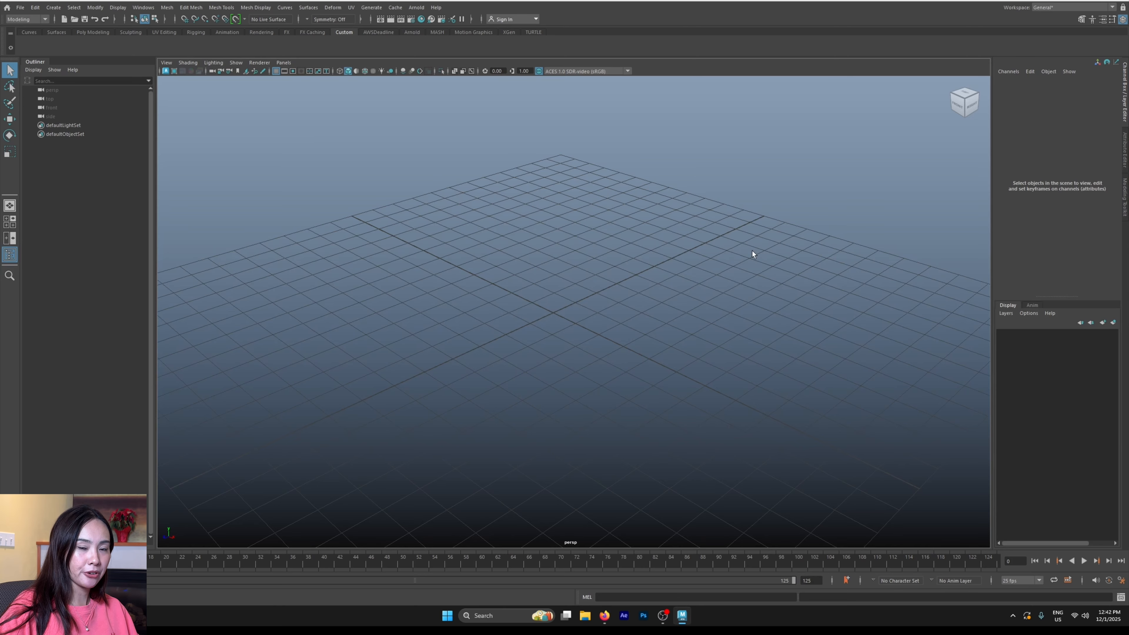
click(1028, 581)
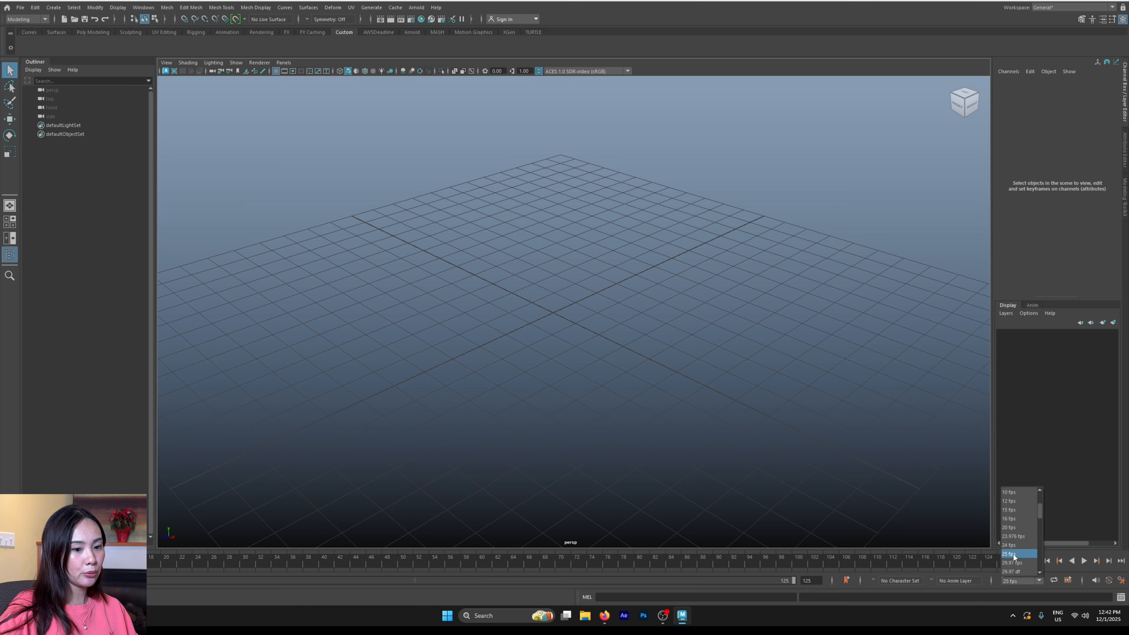
click(965, 572)
key(alt+v)
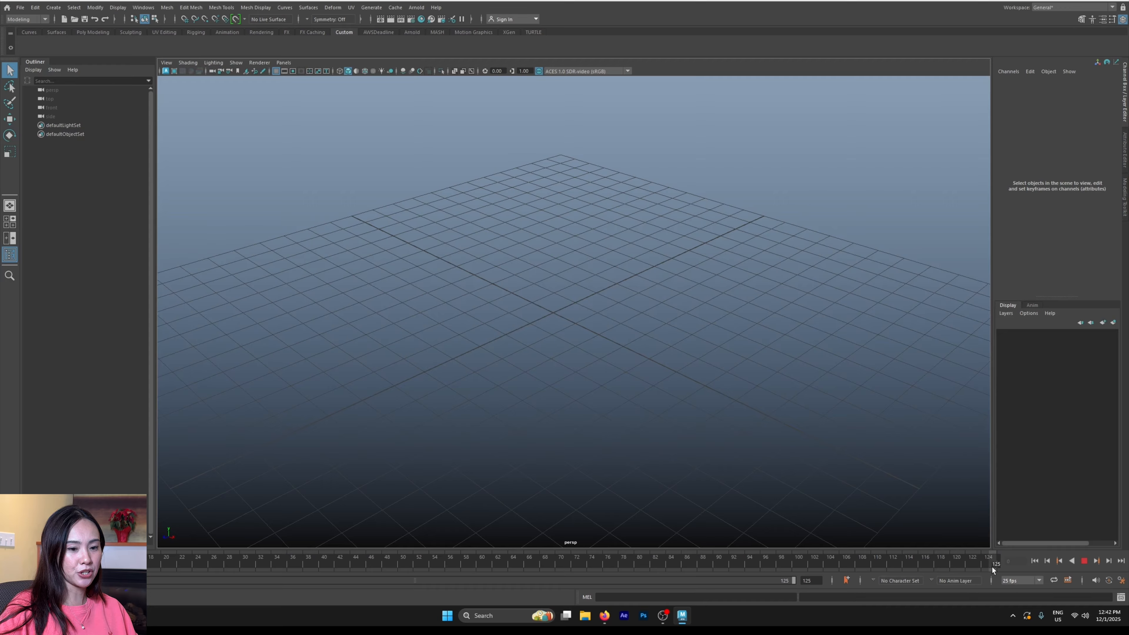
key(alt+v)
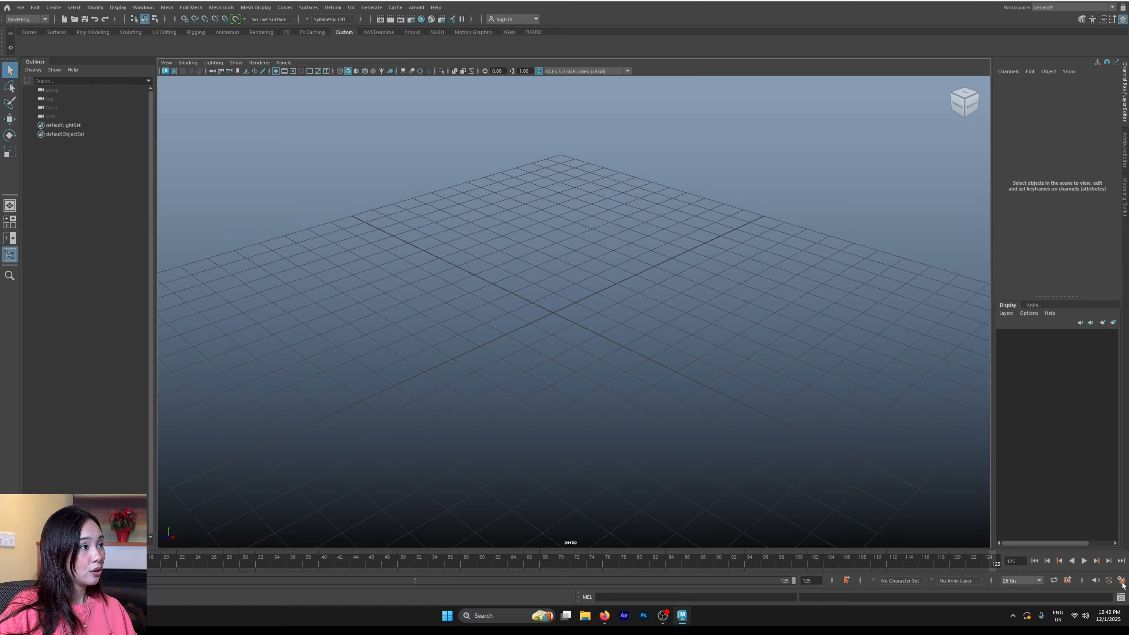
- Set the linear working unit to centimeter in the general application preferences and save them
click(144, 10)
mouse_move(170, 106)
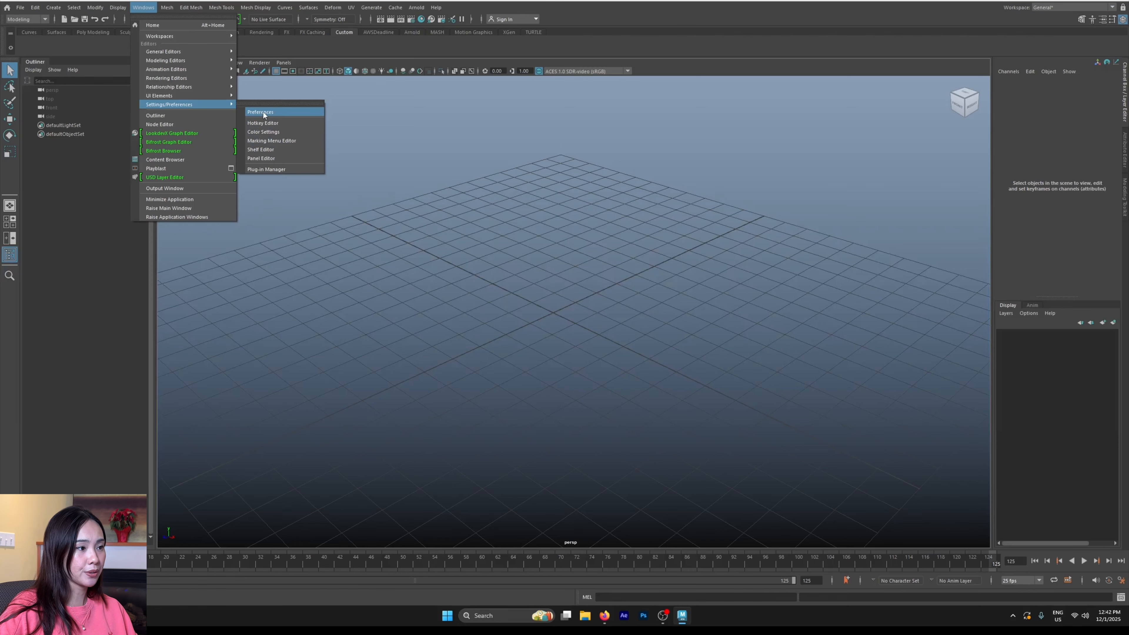
click(260, 112)
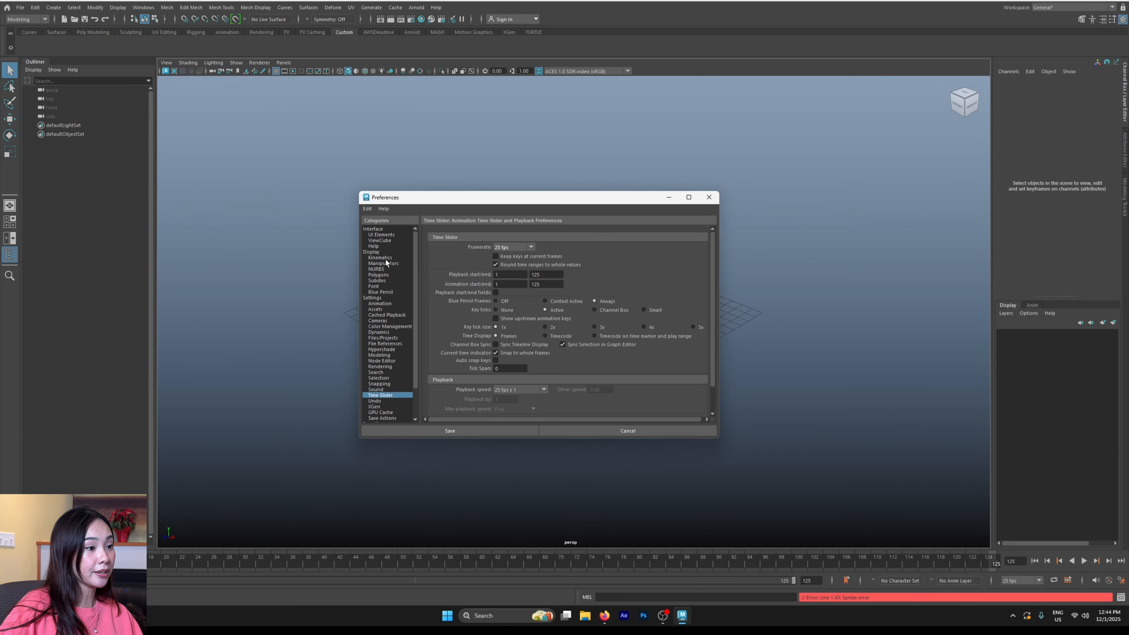
click(374, 298)
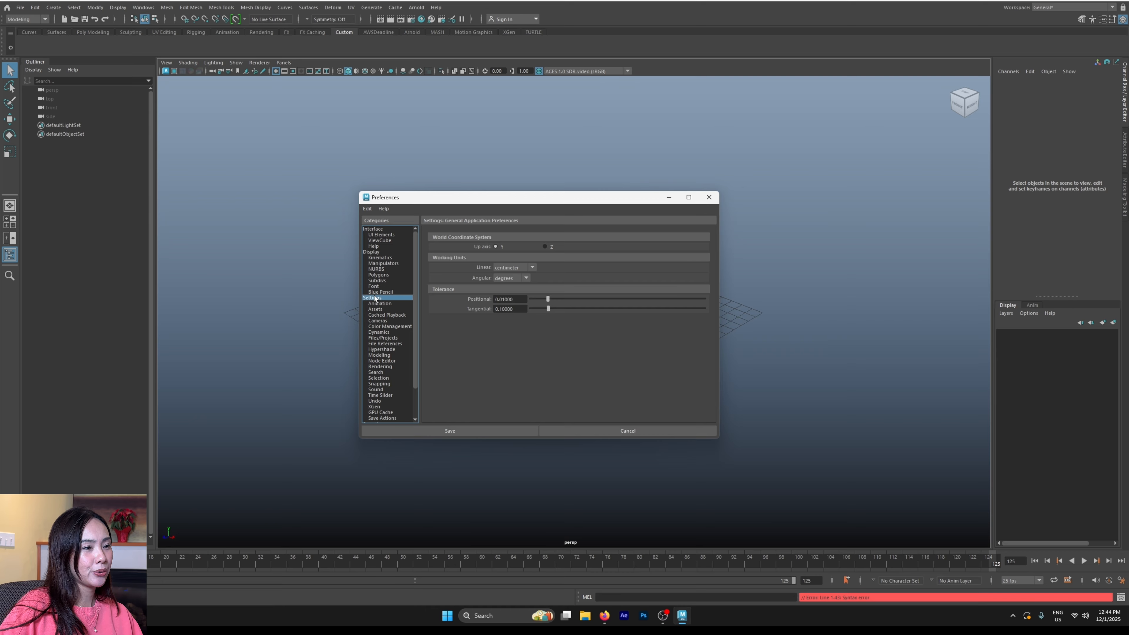
click(516, 267)
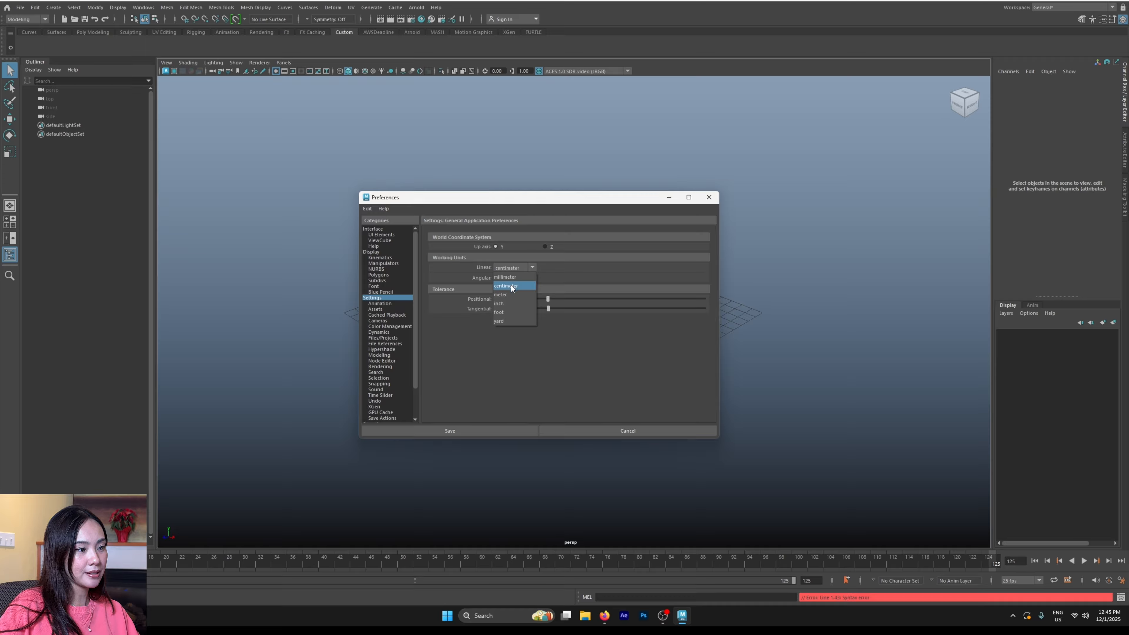
click(512, 286)
click(471, 430)
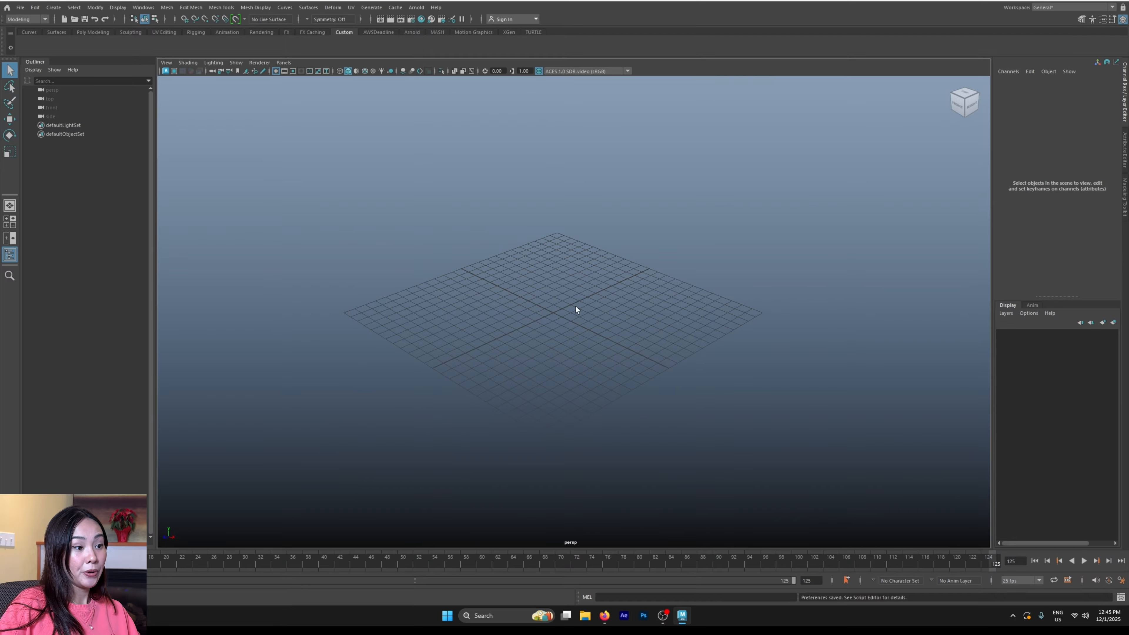
- Examine the grid in the perspective view from several distances and angles
scroll(578, 313, up, 10)
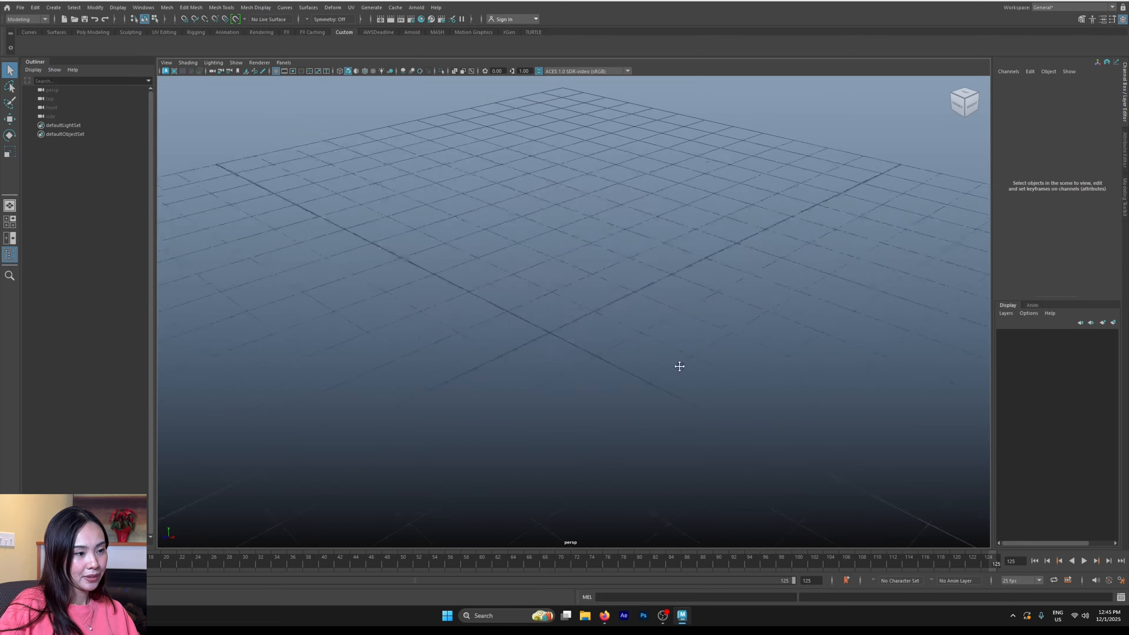
alt+middle_drag(680, 366, 586, 334)
alt+right_drag(583, 333, 816, 383)
alt+drag(816, 384, 382, 281)
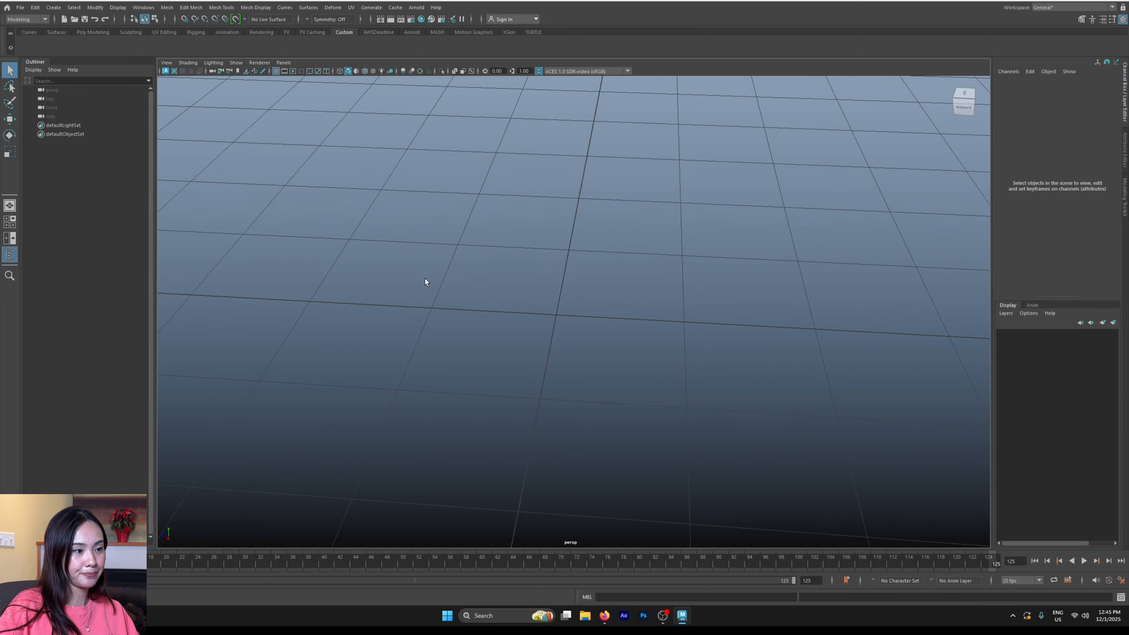
scroll(551, 307, down, 3)
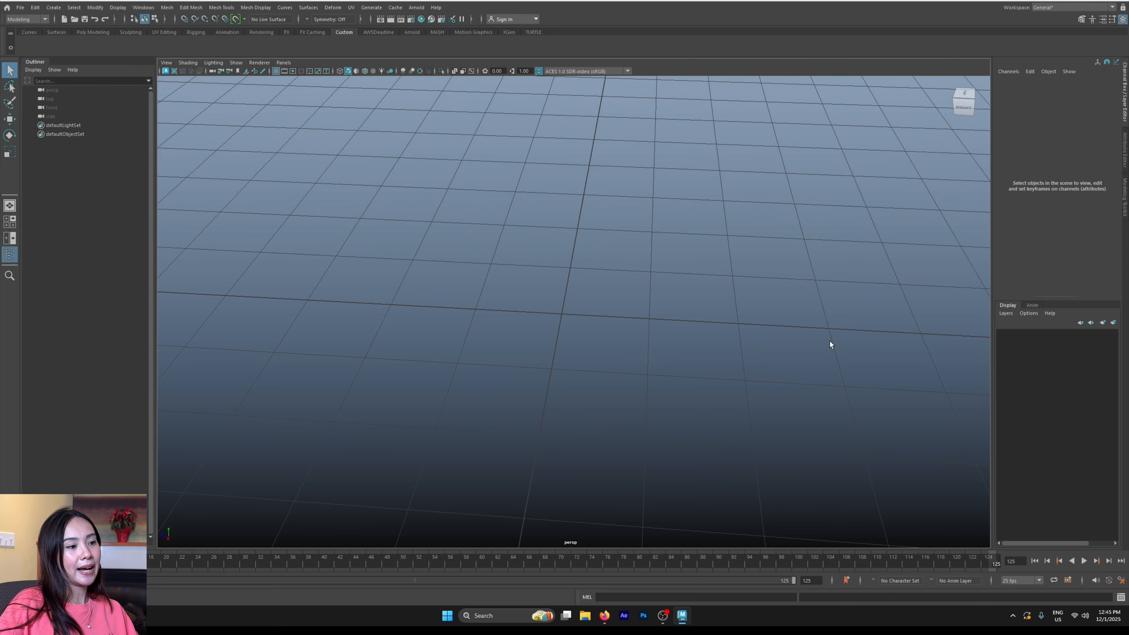
alt+drag(830, 342, 693, 340)
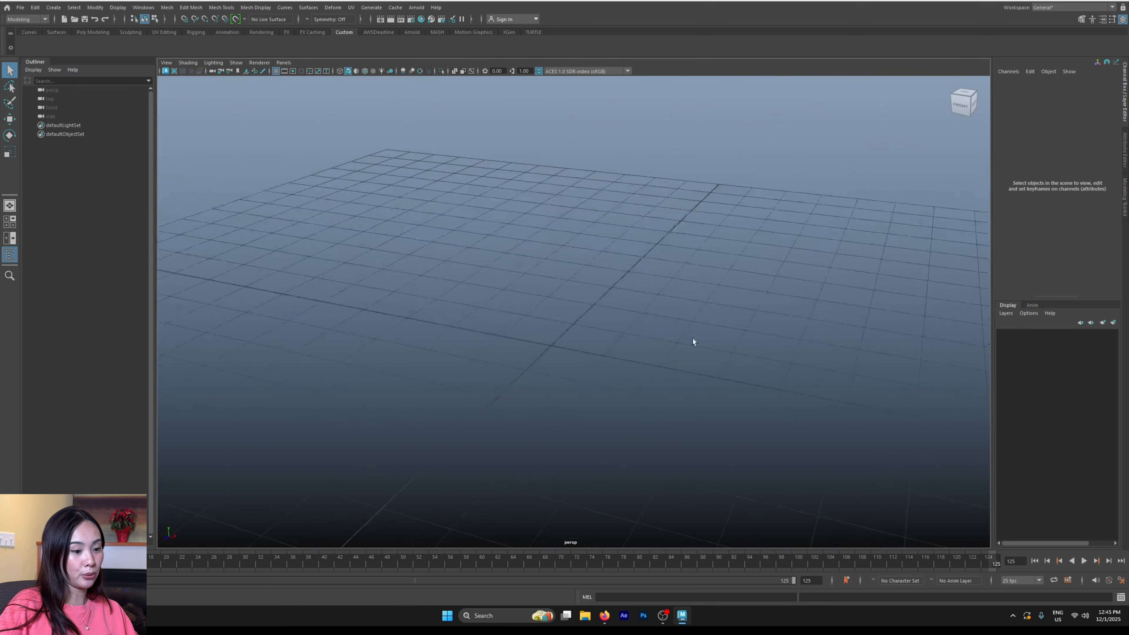
- Check the inch-to-centimetre length conversion in Firefox and return to Maya
click(605, 622)
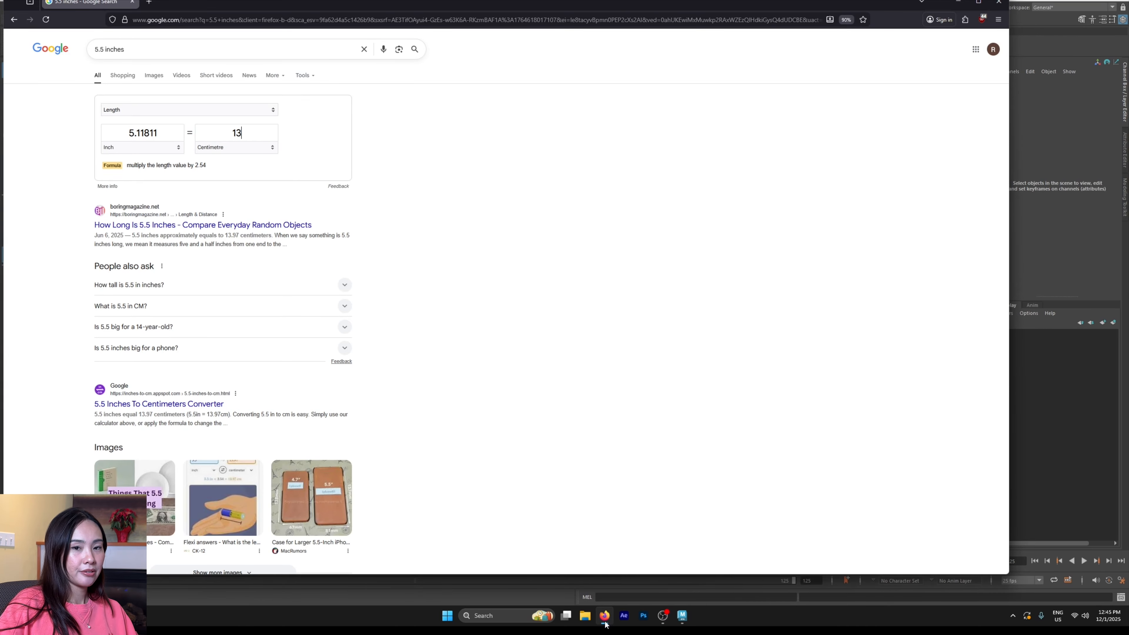
click(605, 622)
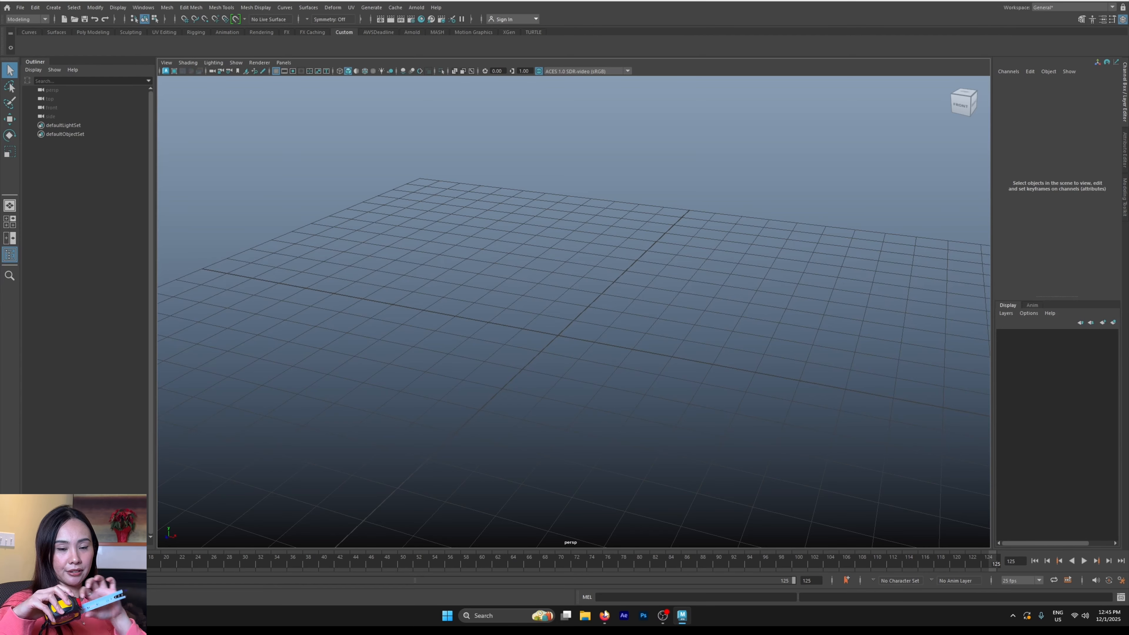
click(592, 586)
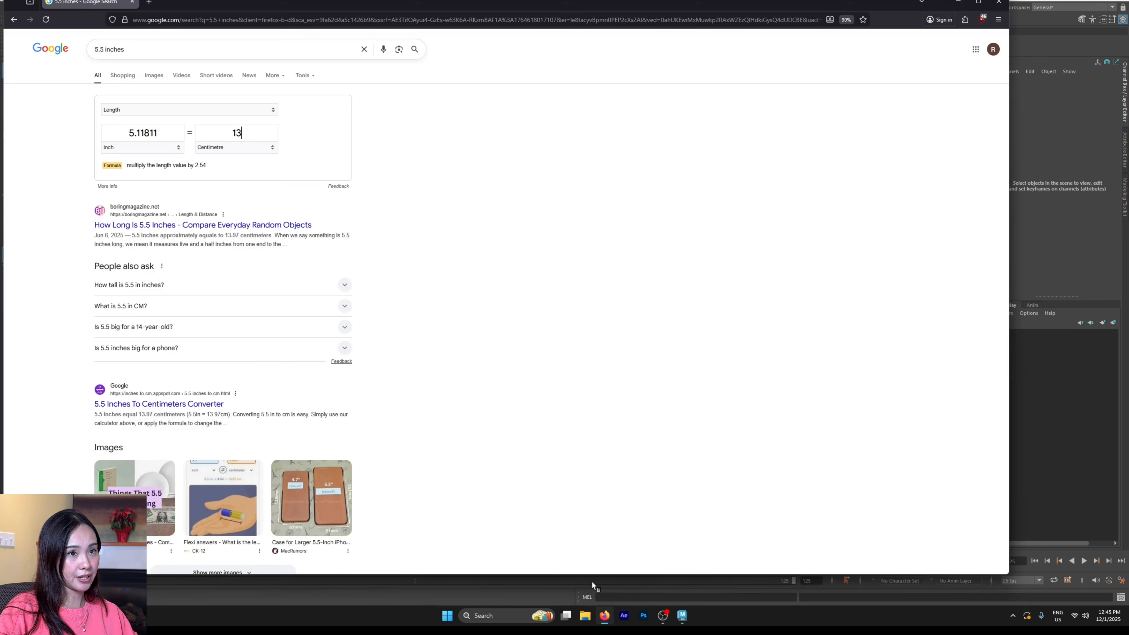
click(605, 616)
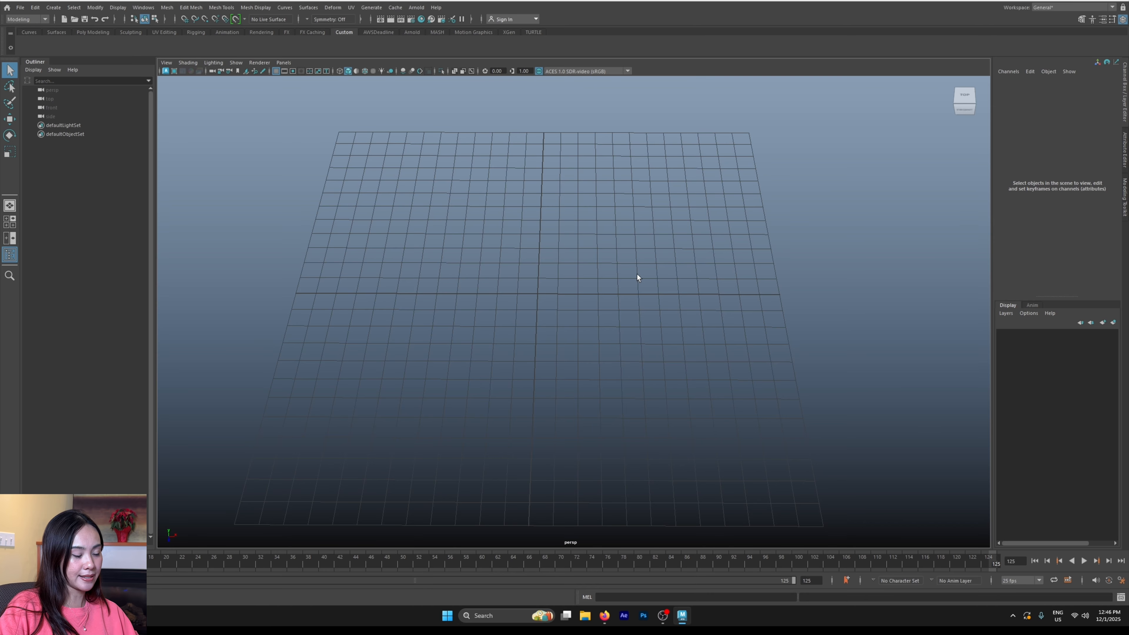
- Alternate between single-view and four-view layouts to look at the individual views, ending in the four-view layout
key(space)
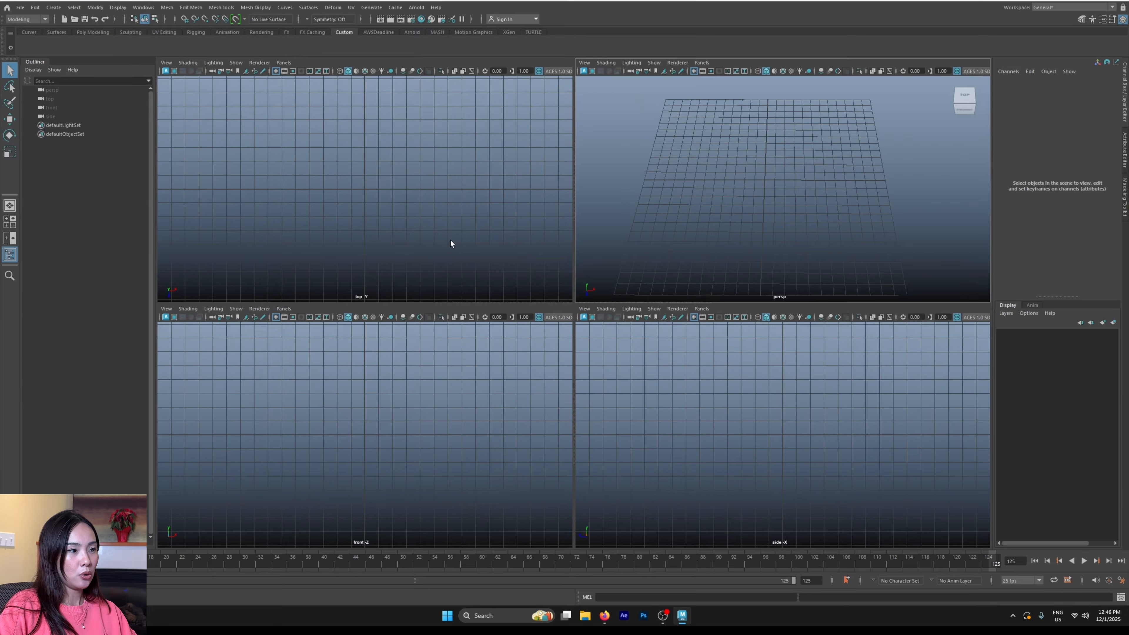
key(space)
key(space)
key(space)
key(space)
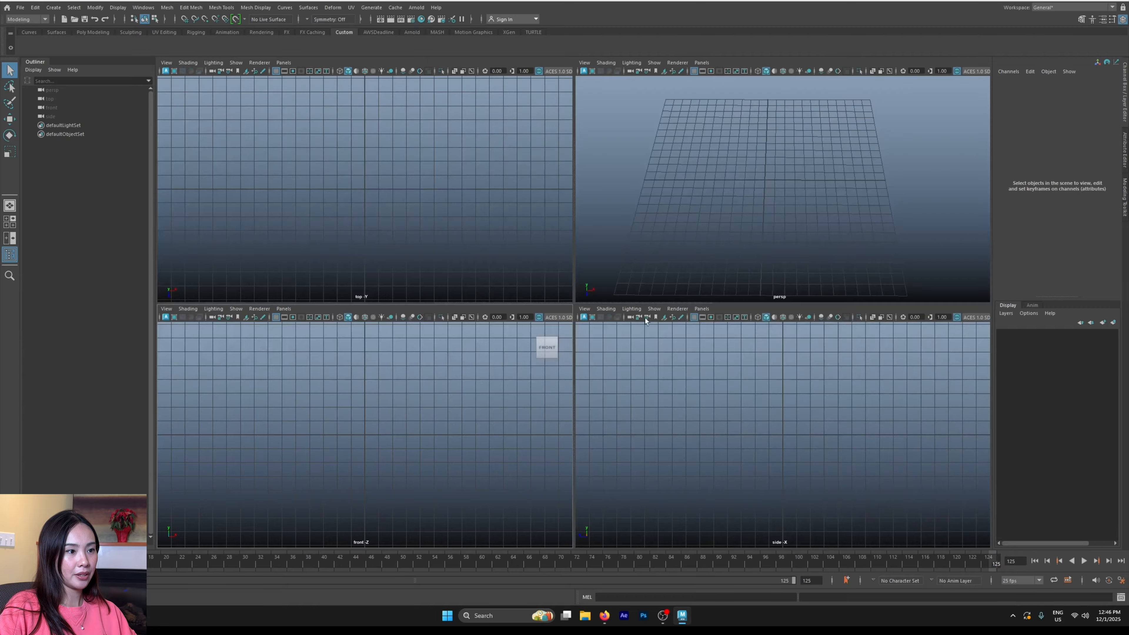
- Maximize the perspective view to fill the workspace and view the grid from a lower angle
key(space)
key(space)
key(space)
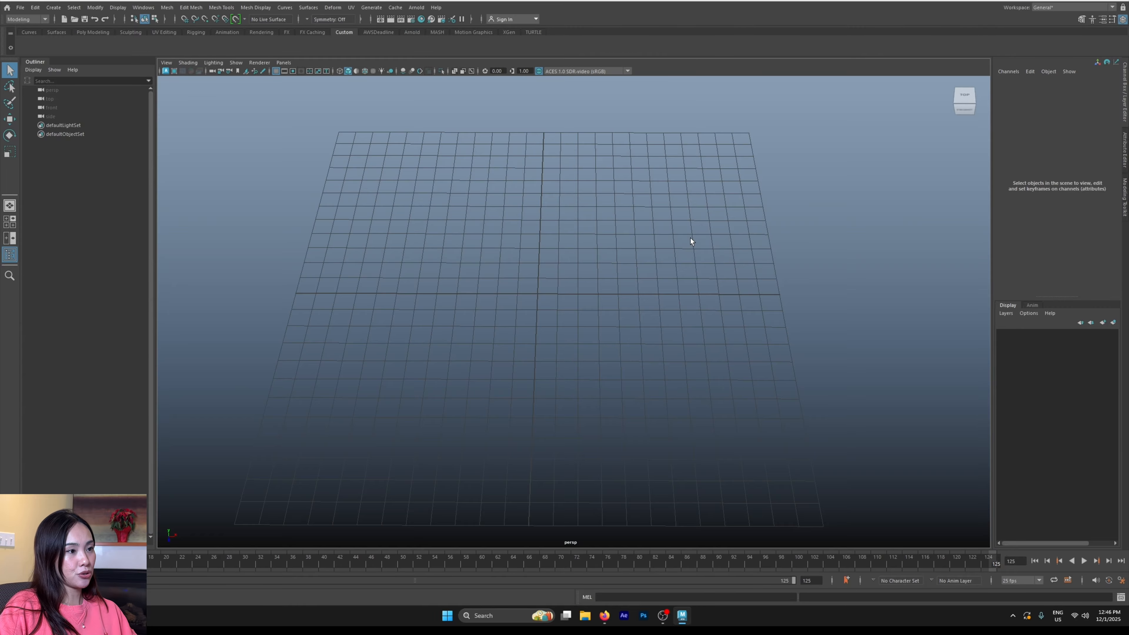
alt+drag(692, 232, 655, 255)
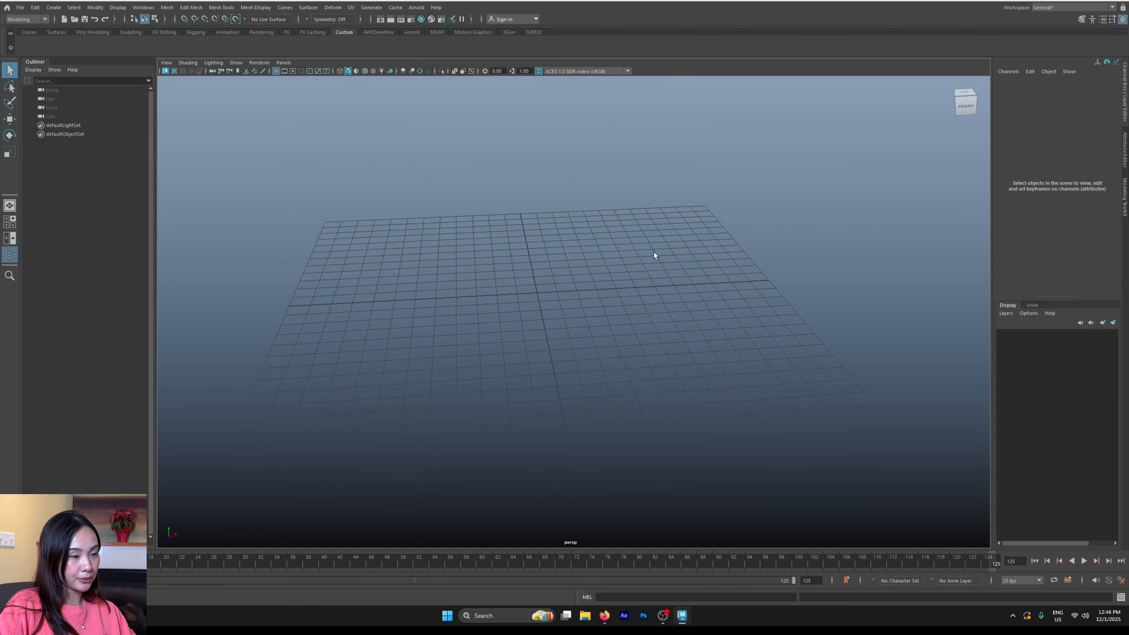
- Switch the single viewport from the perspective camera to the top view
key(space)
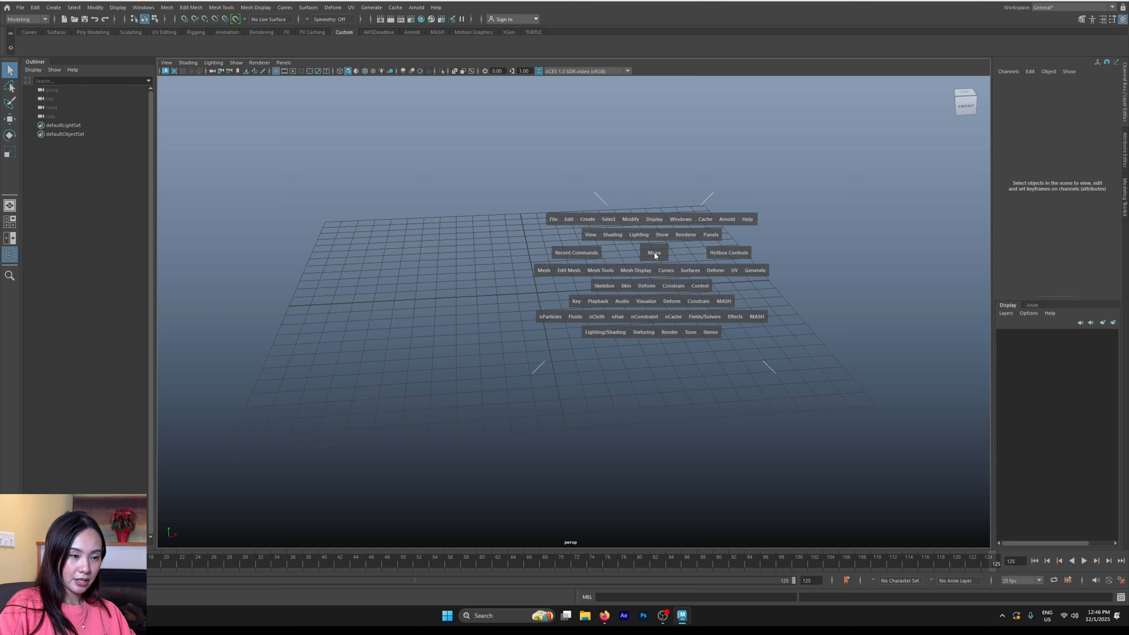
click(654, 253)
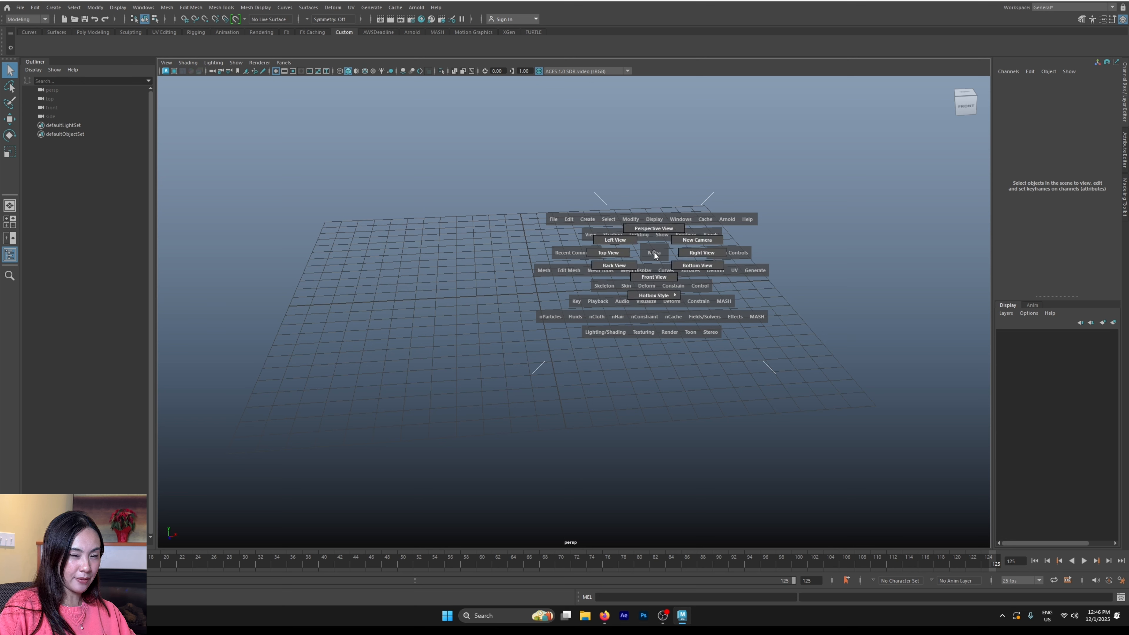
mouse_move(654, 253)
mouse_down()
mouse_move(695, 252)
mouse_move(644, 231)
mouse_move(615, 255)
mouse_up()
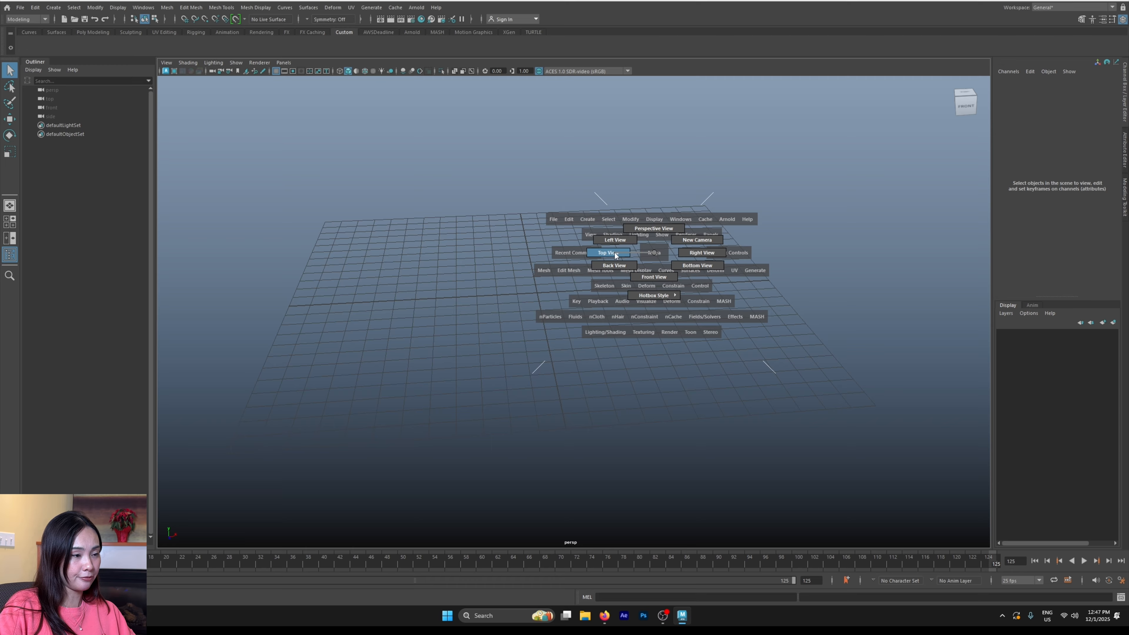
drag(615, 255, 607, 254)
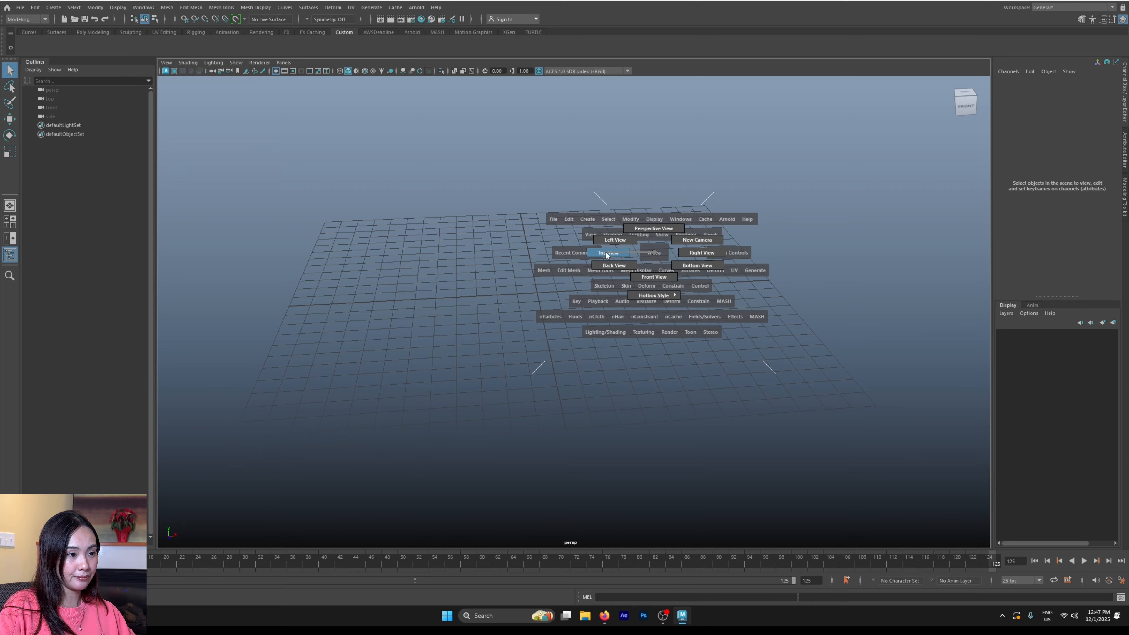
drag(607, 253, 606, 253)
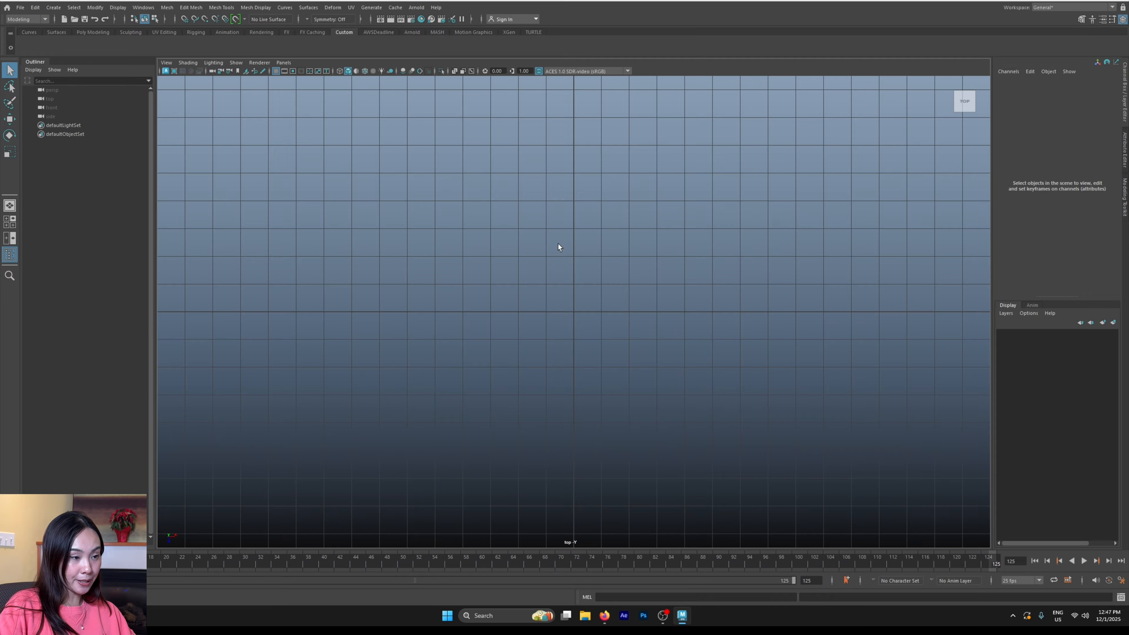
key(space)
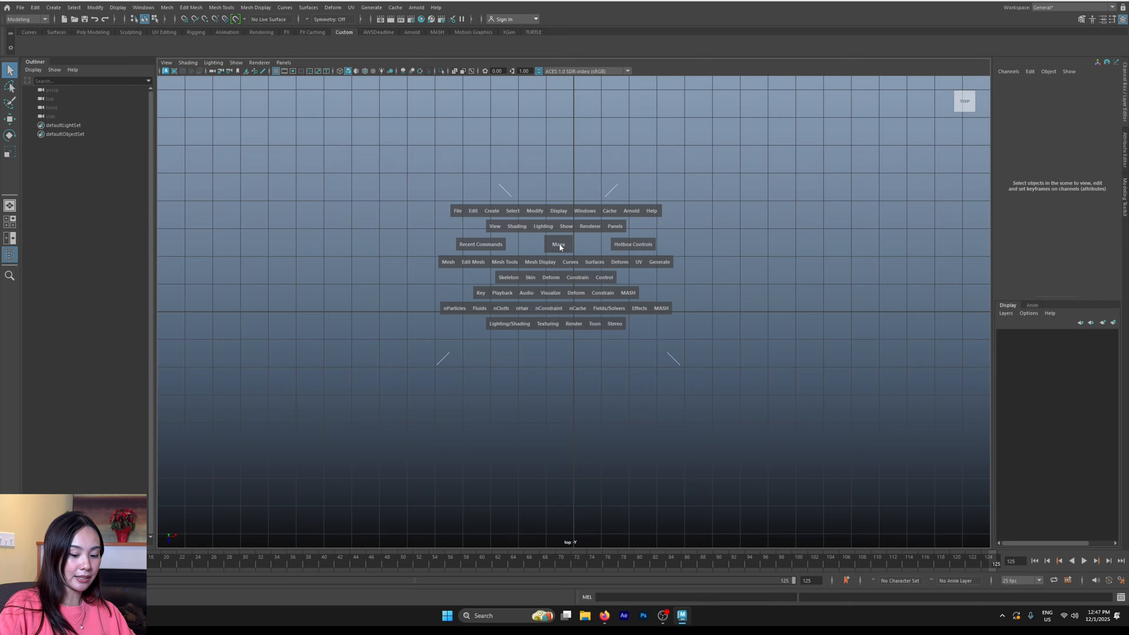
click(559, 244)
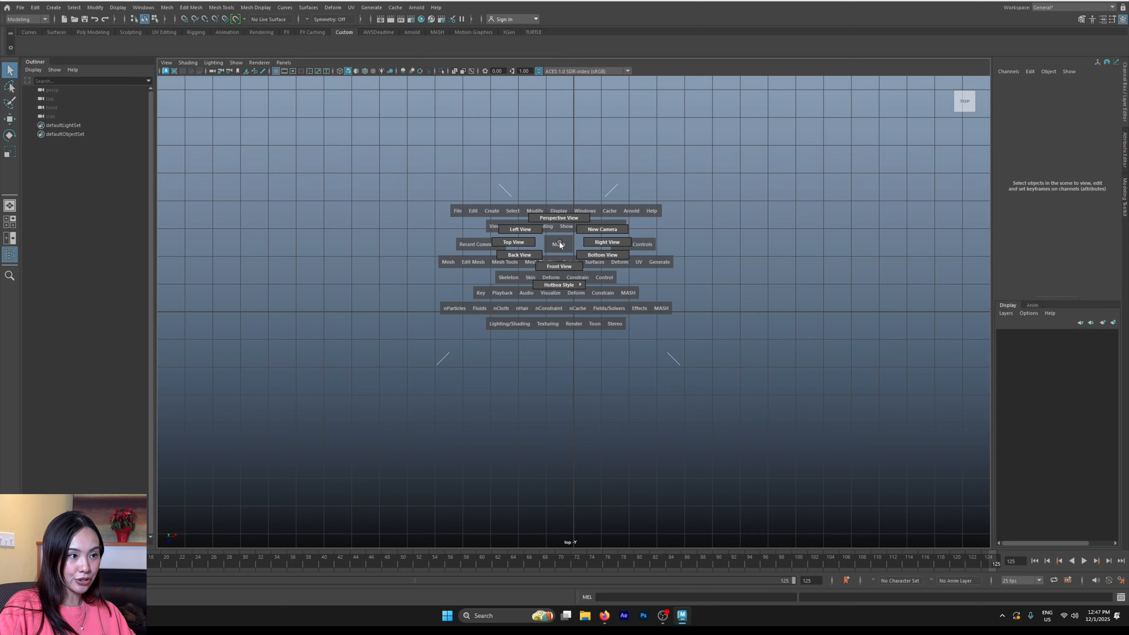
drag(559, 244, 563, 220)
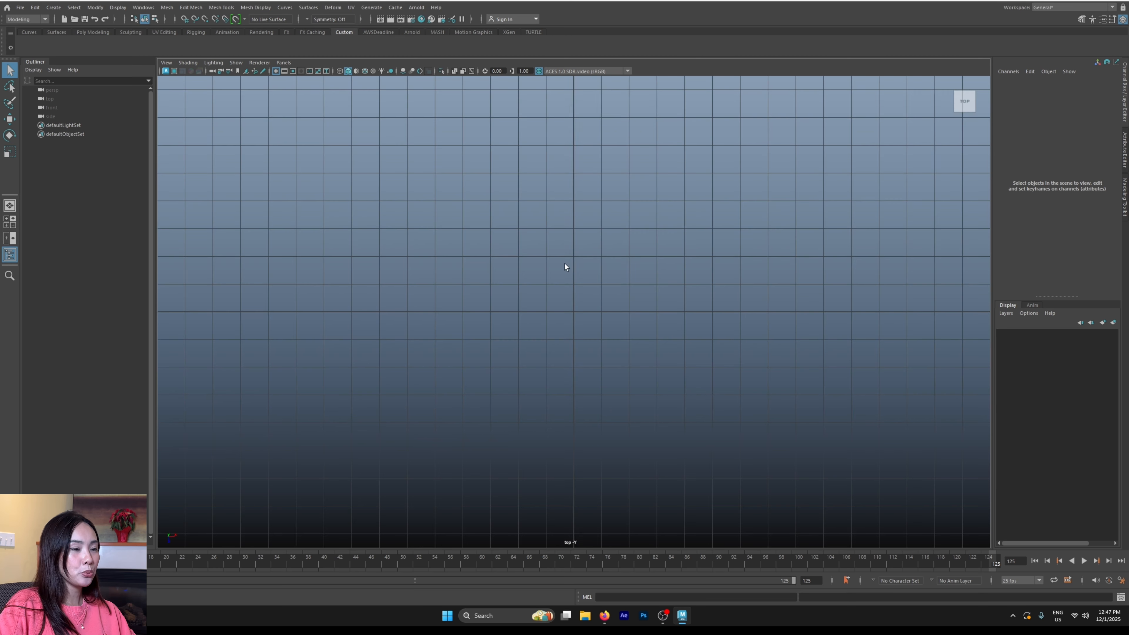
- Create a grid-snapped distance measurement along the X axis, from X -8 to X 9, with the Distance Tool
alt+middle_drag(565, 263, 546, 239)
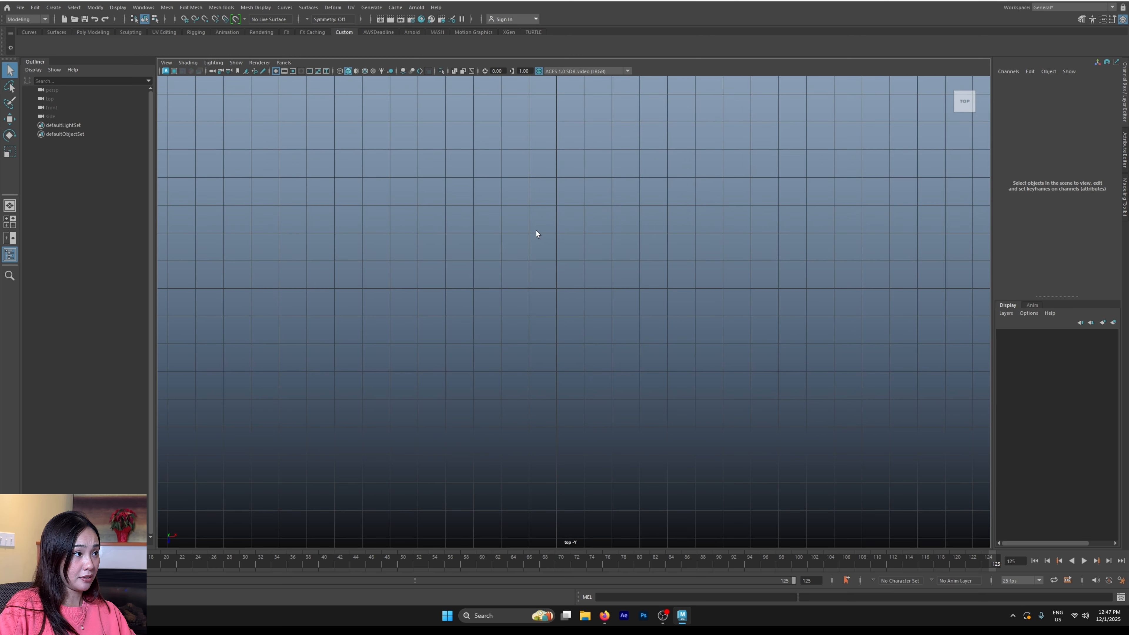
click(53, 8)
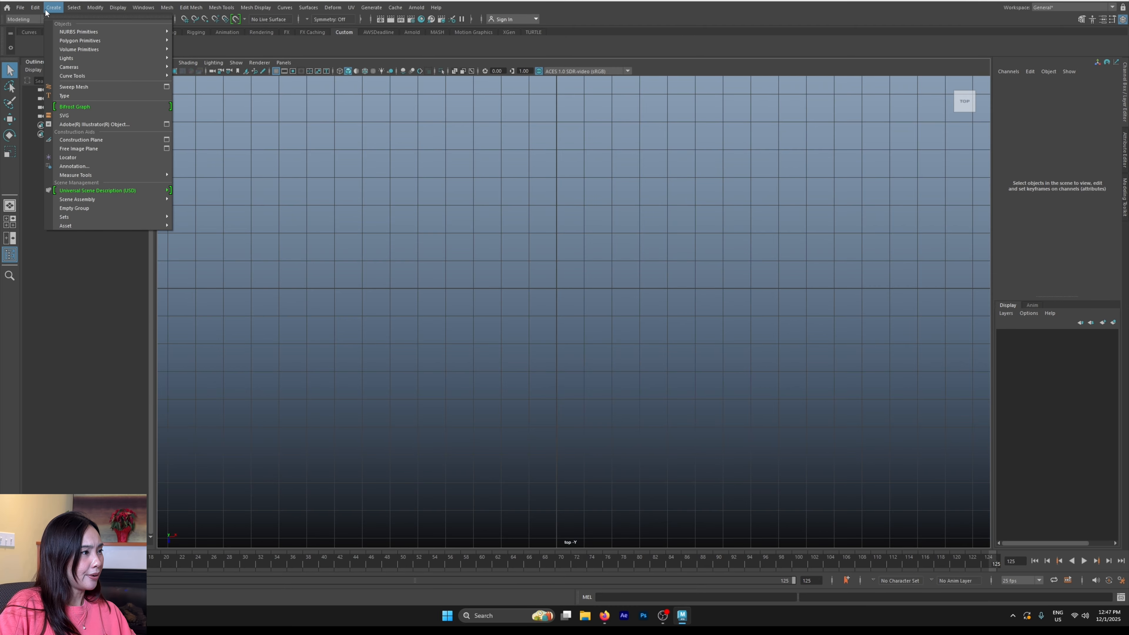
mouse_move(102, 175)
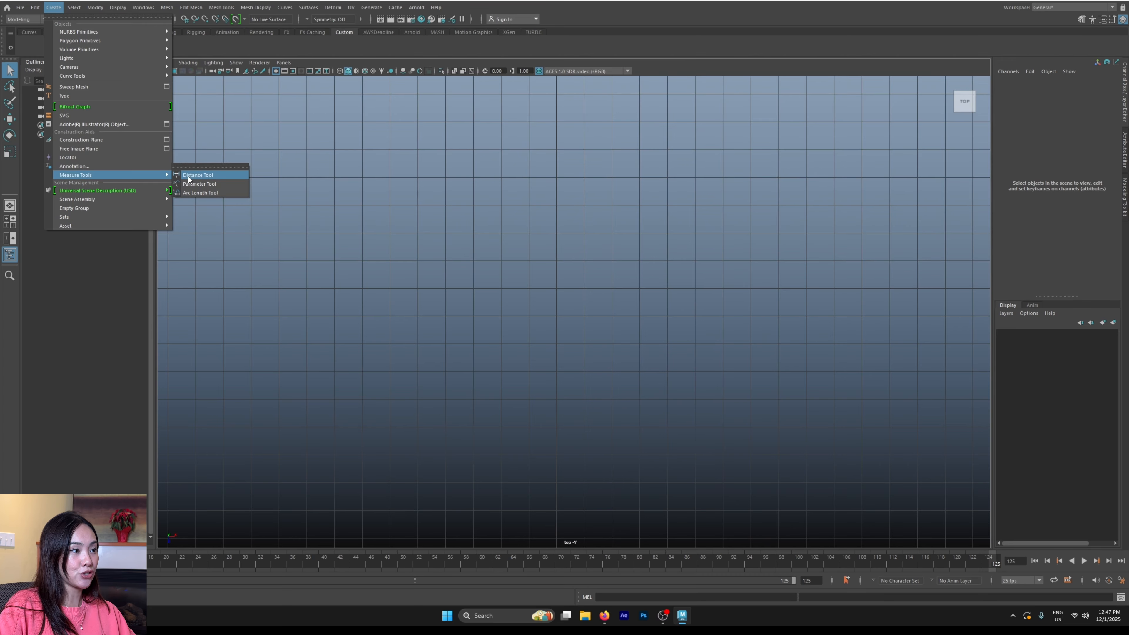
click(227, 176)
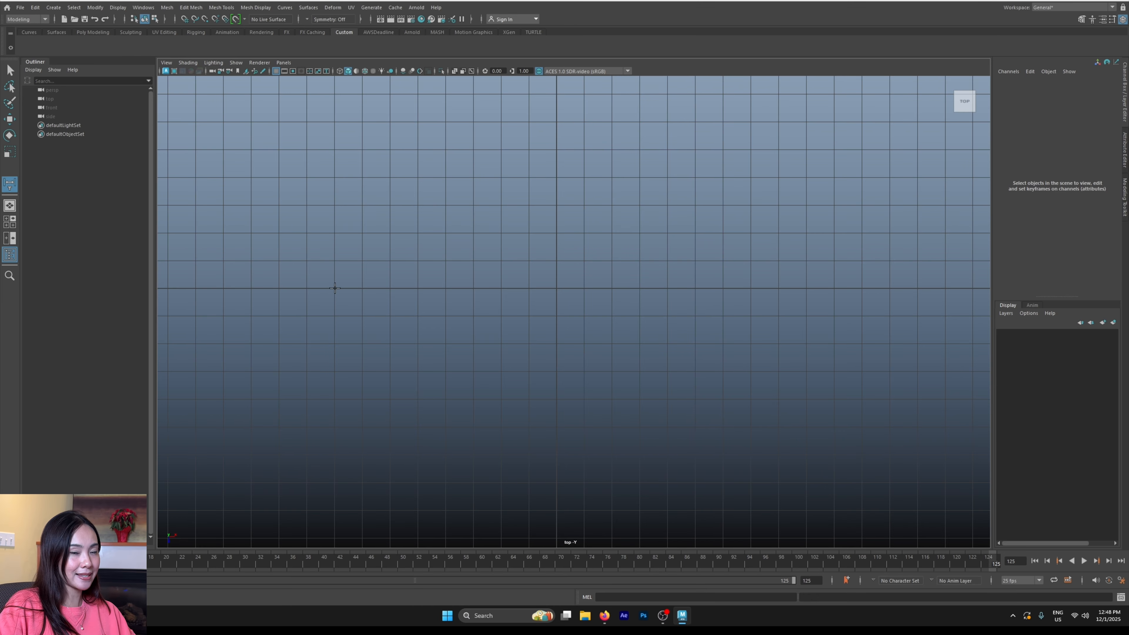
key(x)
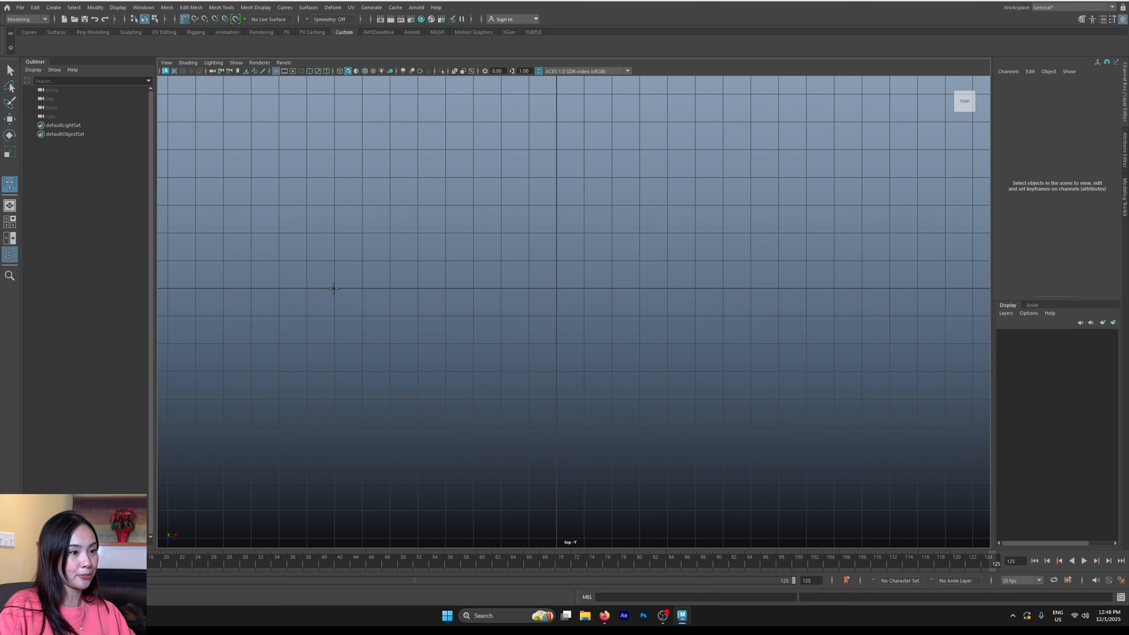
click(333, 288)
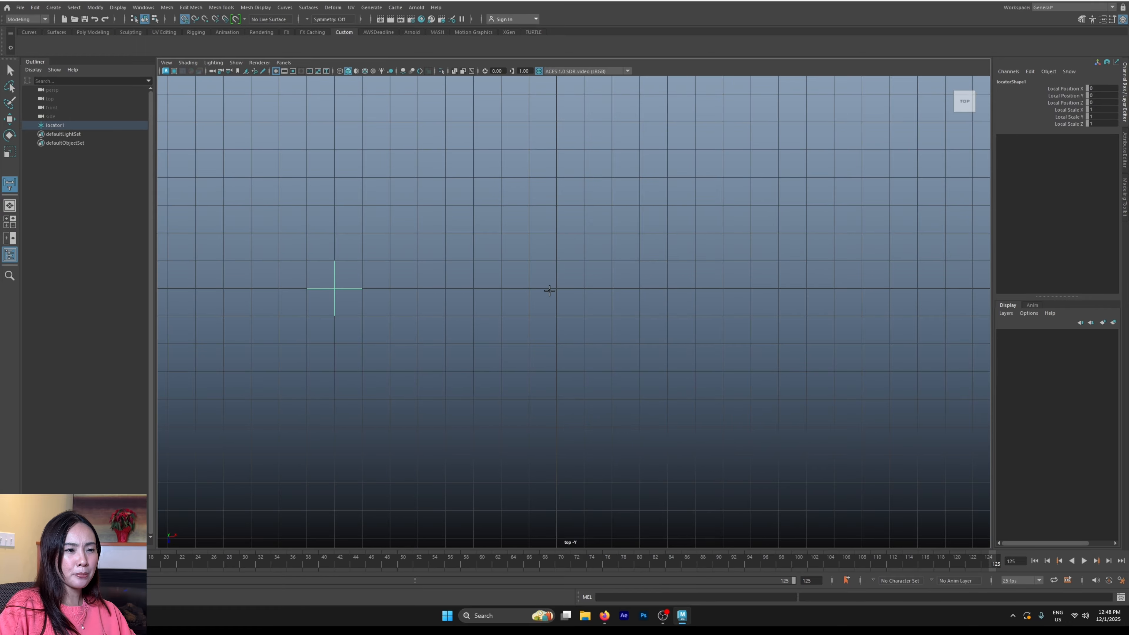
click(806, 288)
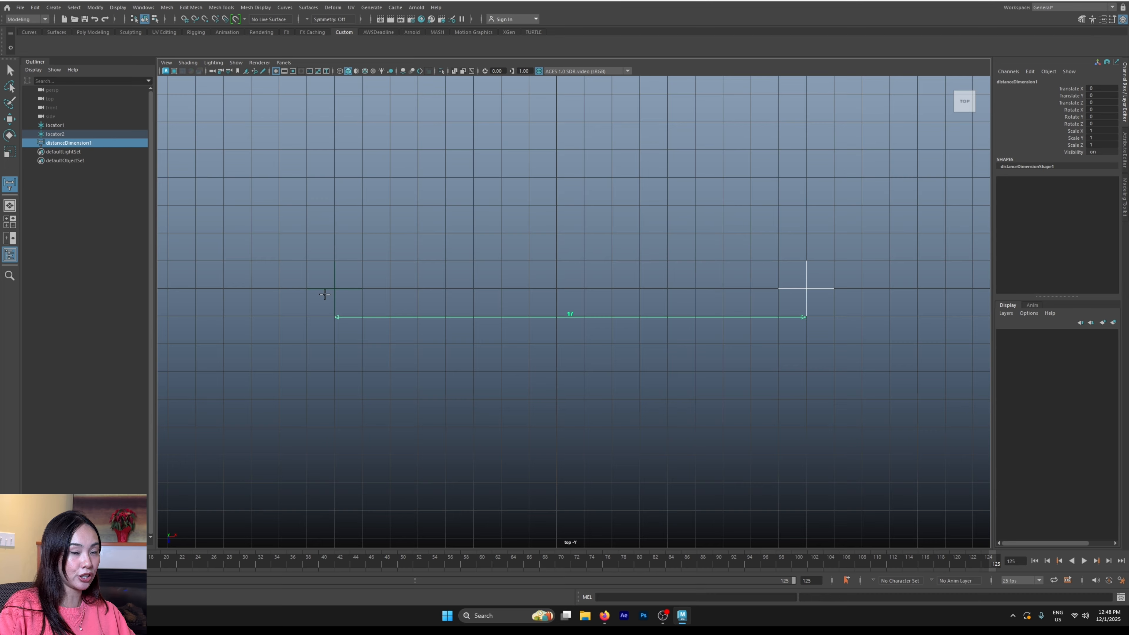
key(q)
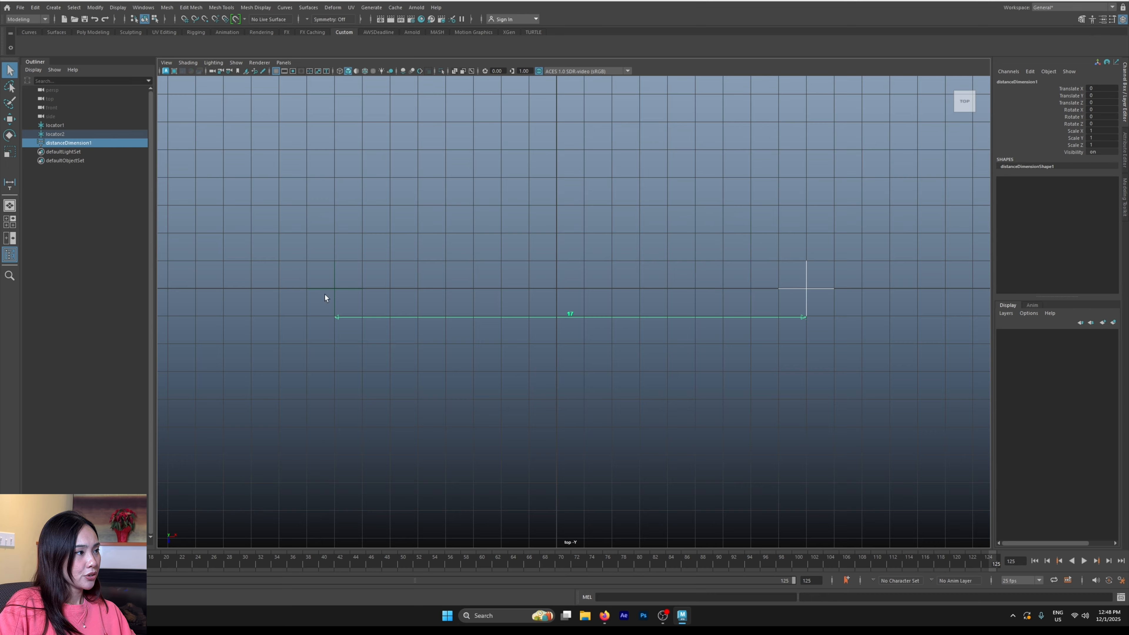
- Inspect the measurement's two end locators by selecting them individually and together, with the Move tool active
click(70, 124)
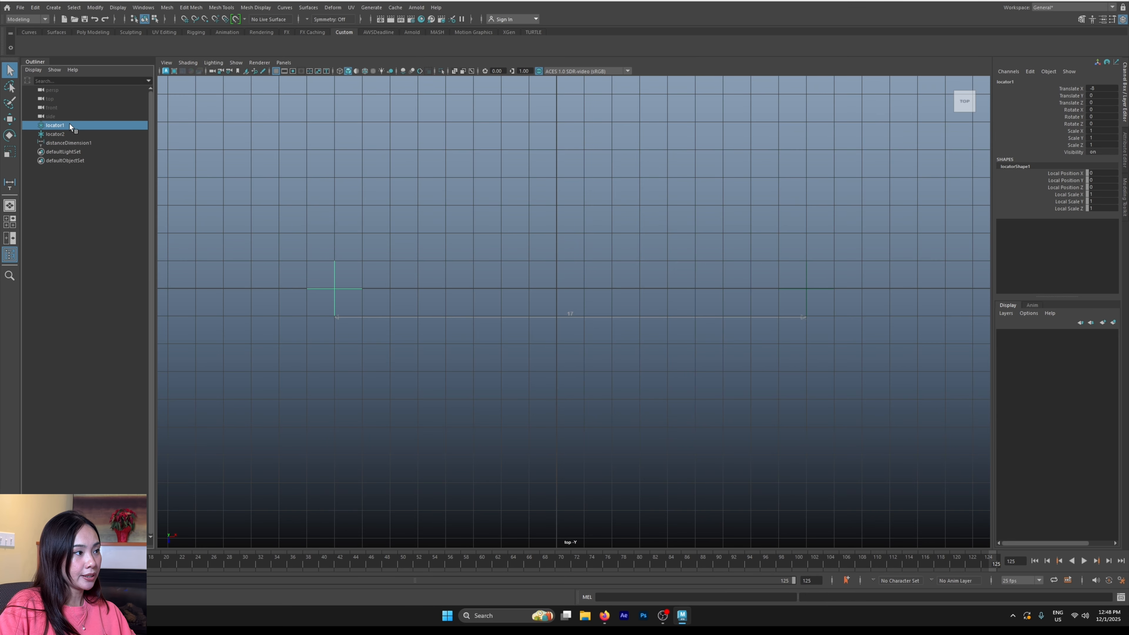
click(67, 133)
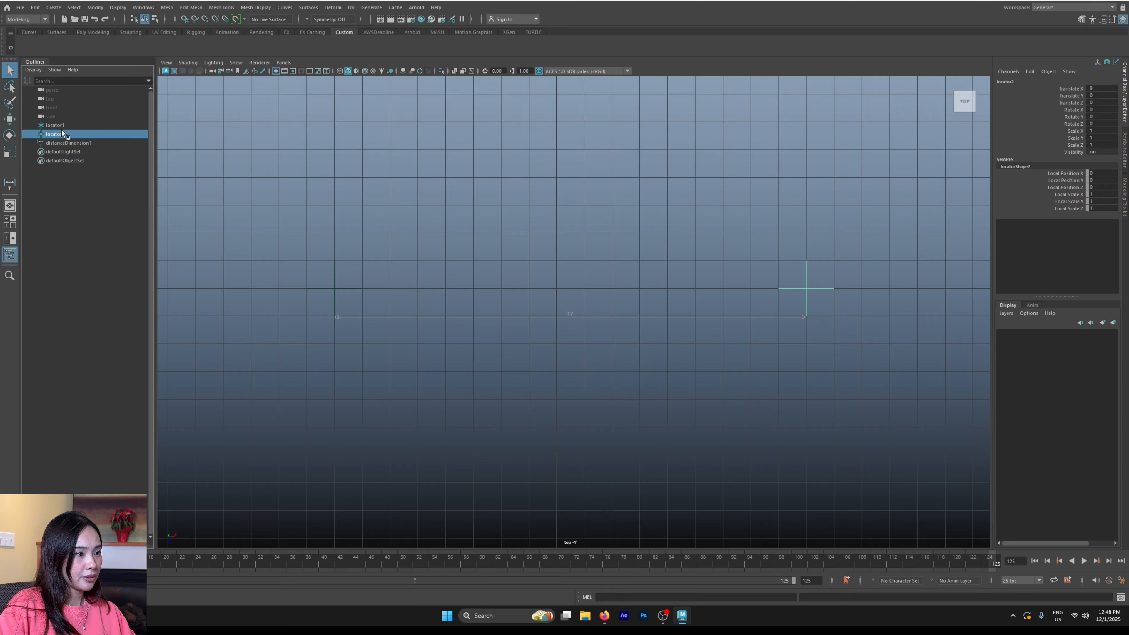
click(61, 126)
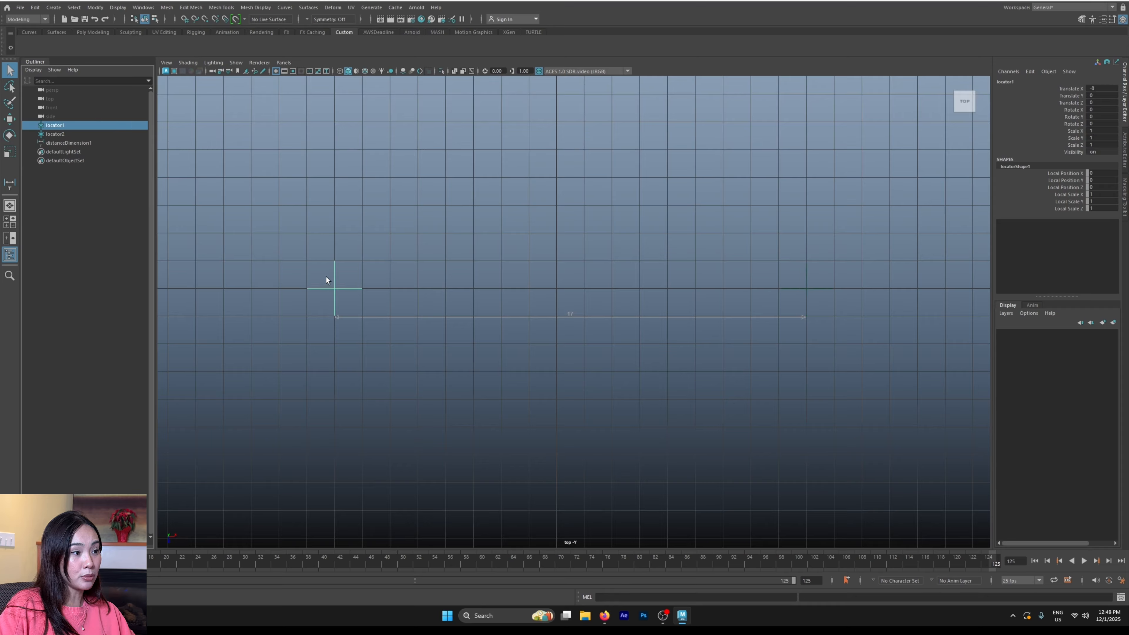
key(w)
mouse_move(375, 290)
mouse_down()
mouse_move(460, 298)
mouse_move(345, 300)
mouse_move(376, 302)
mouse_up()
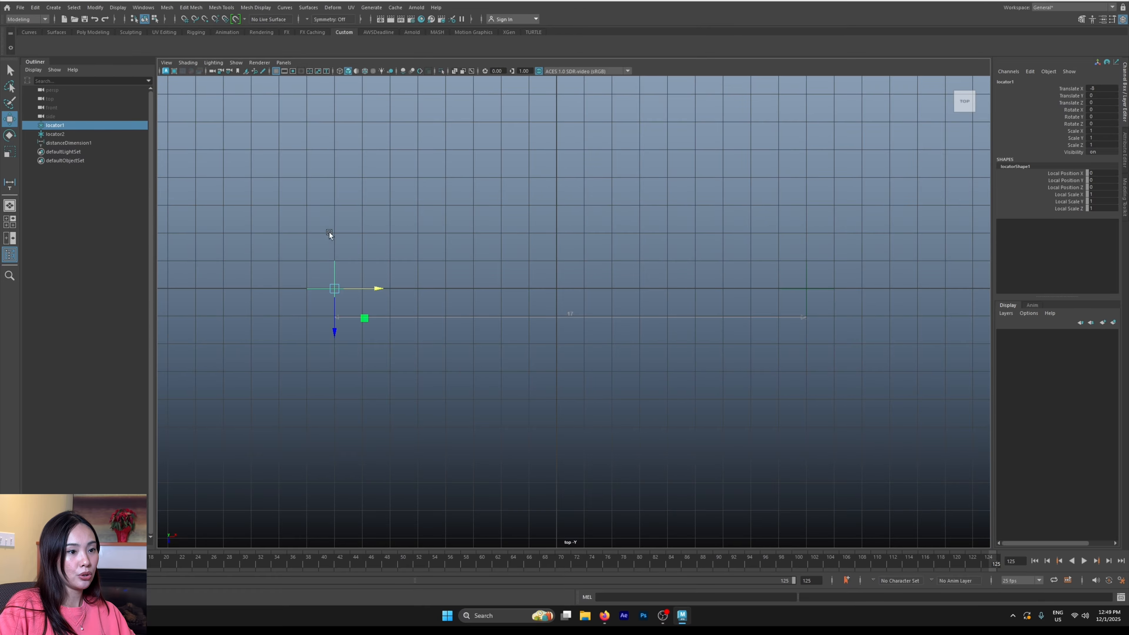
key(ctrl+shift+a)
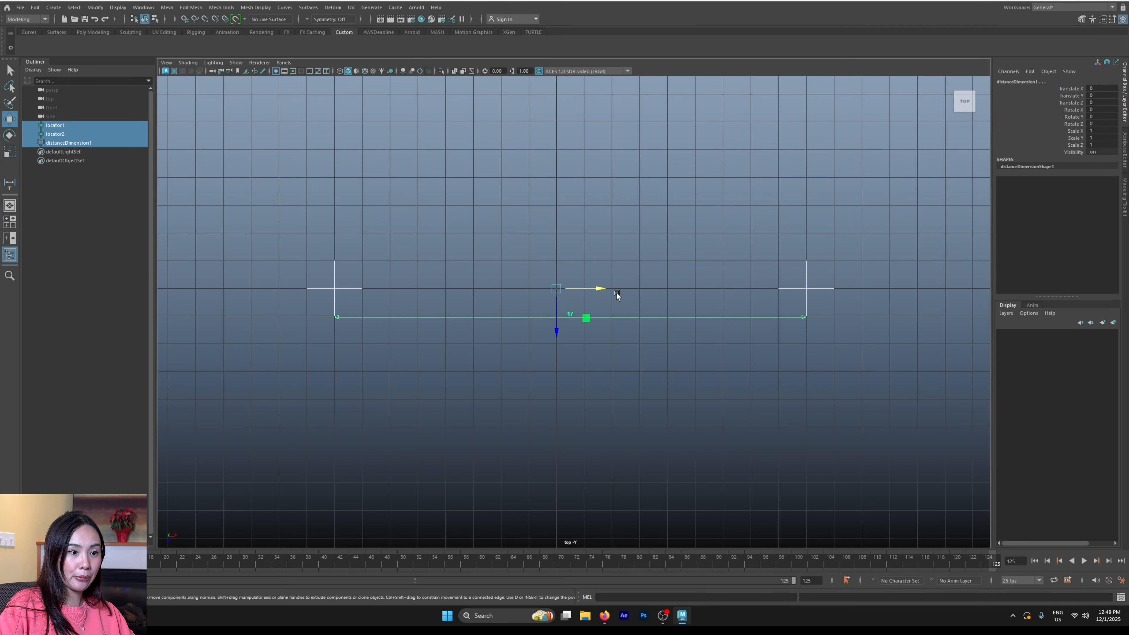
click(706, 294)
- Move the measurement's end locator on the positive X side to X 6, snapping it to the grid
click(820, 288)
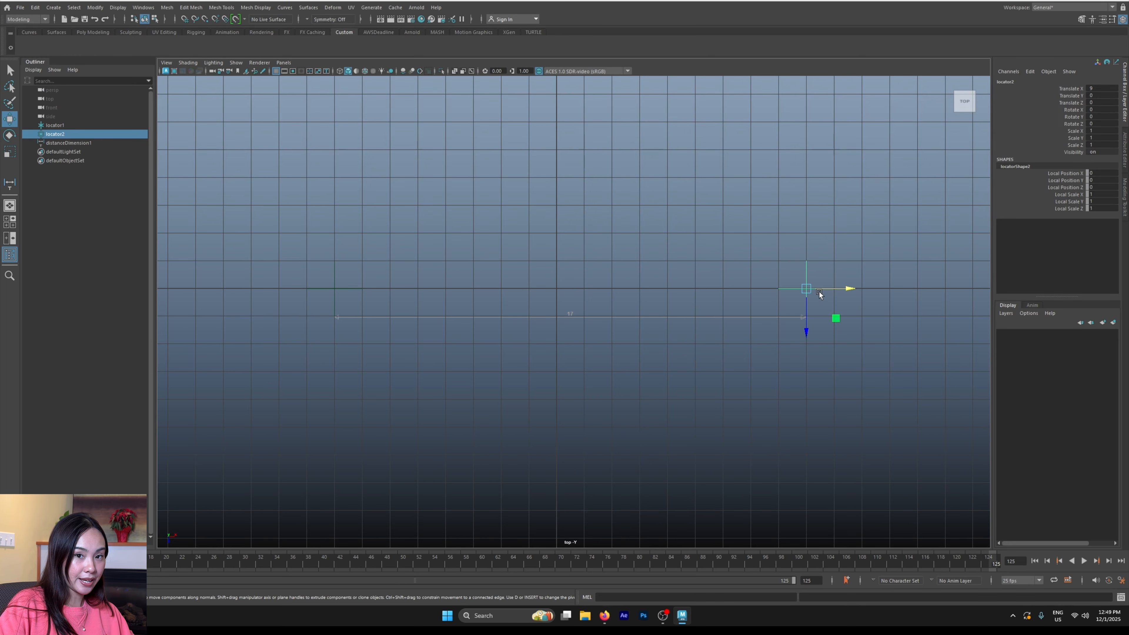
click(822, 288)
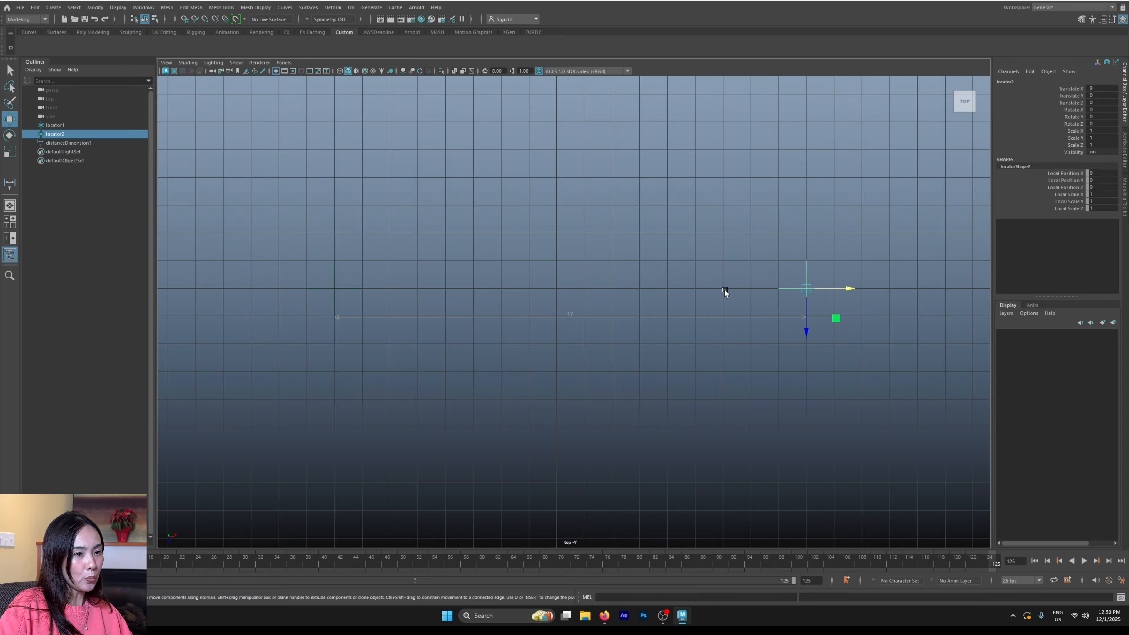
key(Insert)
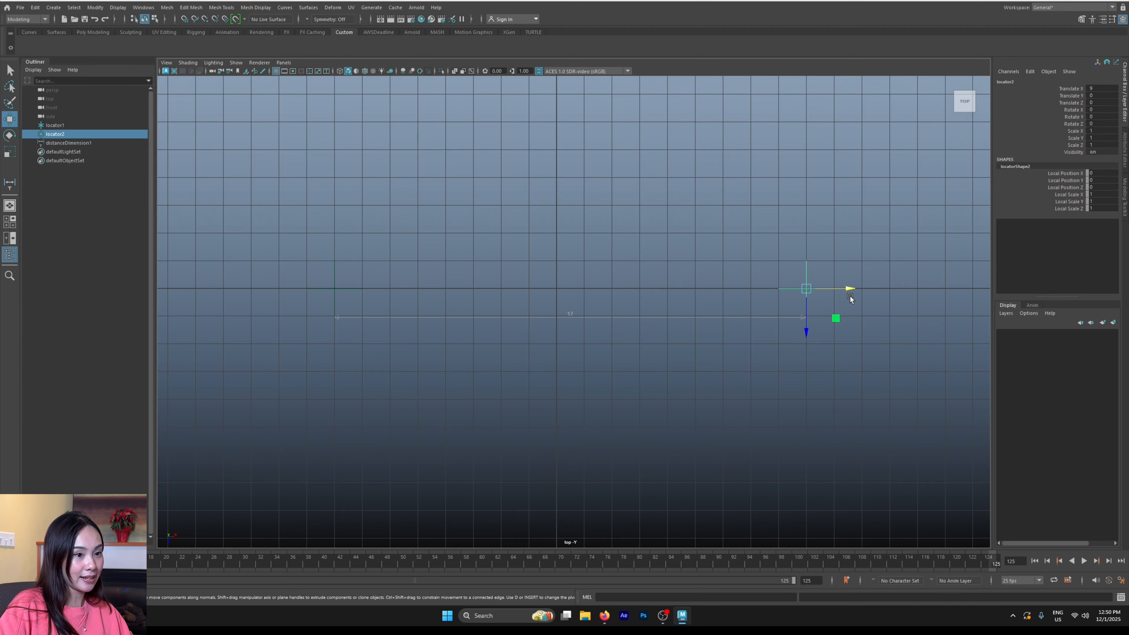
key(x)
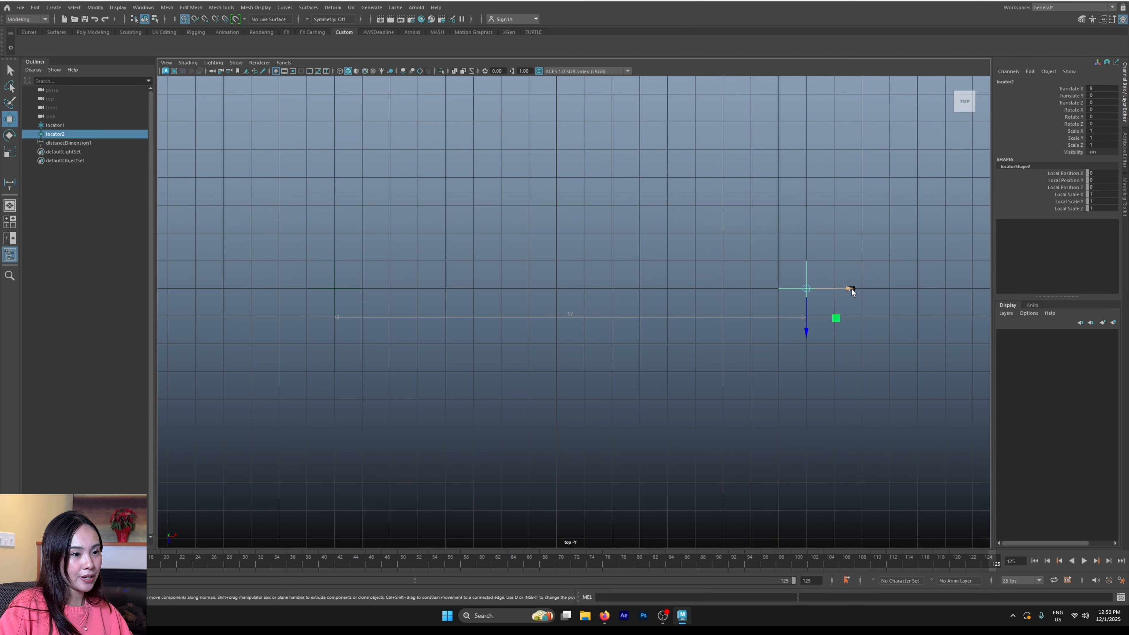
drag(852, 288, 724, 288)
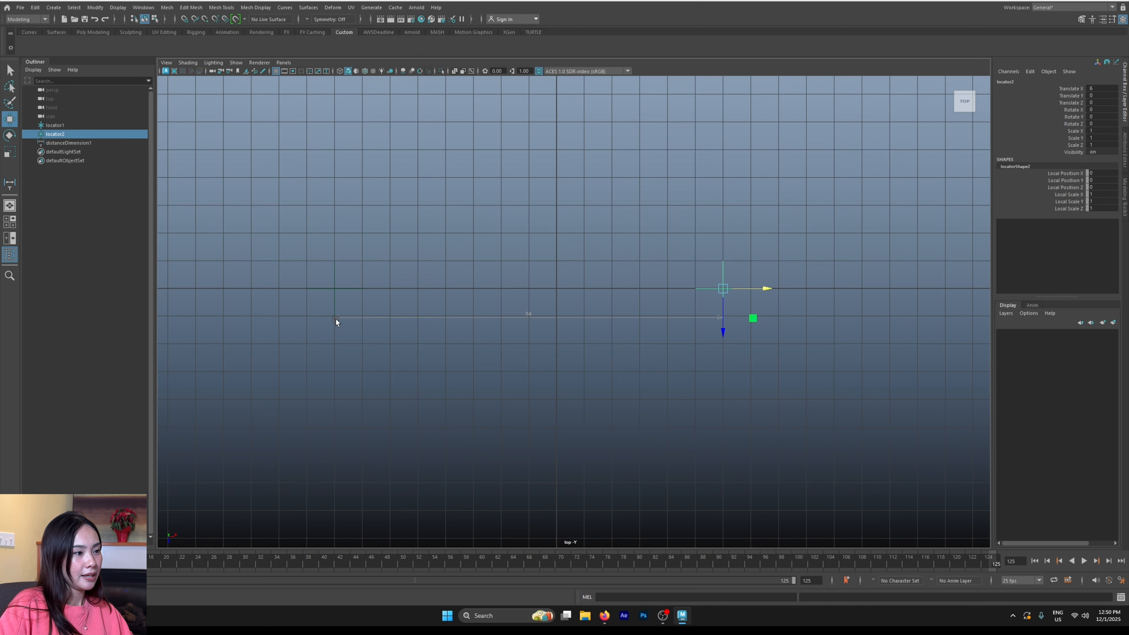
- Move the measurement's start locator on the negative X side to X -6, snapping it to the grid
click(332, 290)
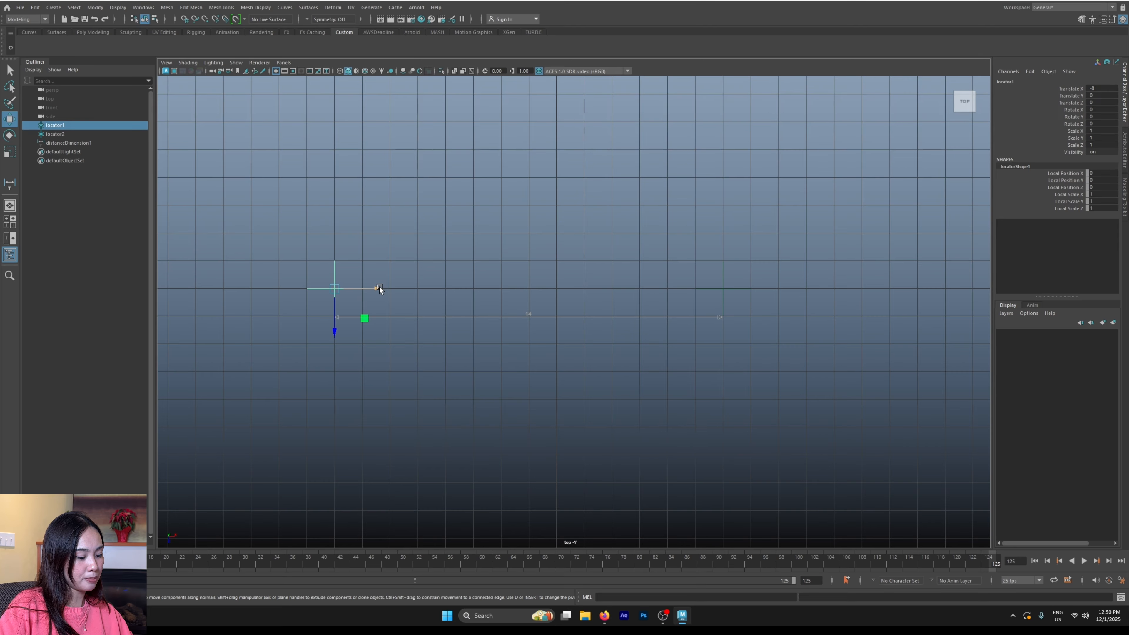
key(x)
drag(379, 286, 391, 290)
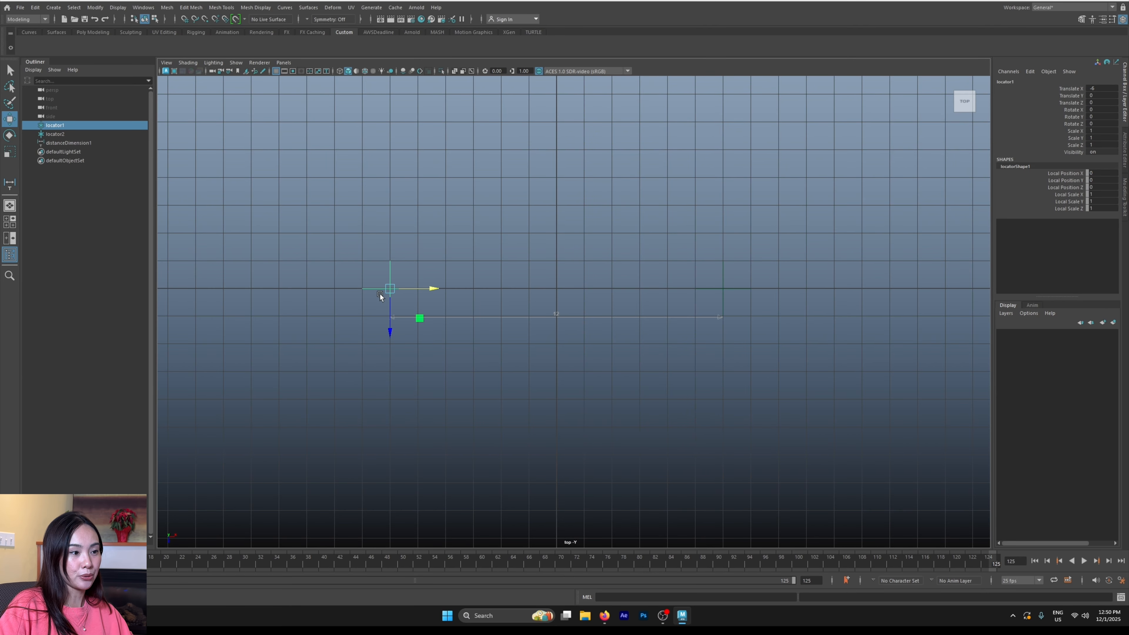
- Clear the selection and return to the perspective view to look at the distance measurement on the grid
scroll(526, 373, down, 3)
scroll(616, 362, up, 8)
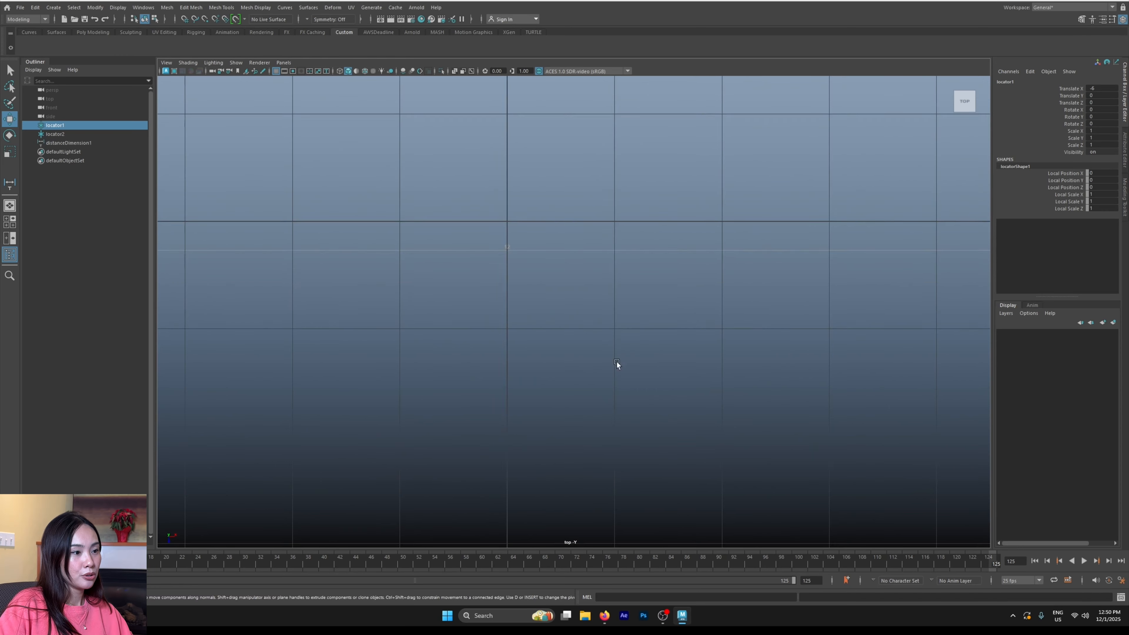
scroll(480, 387, down, 7)
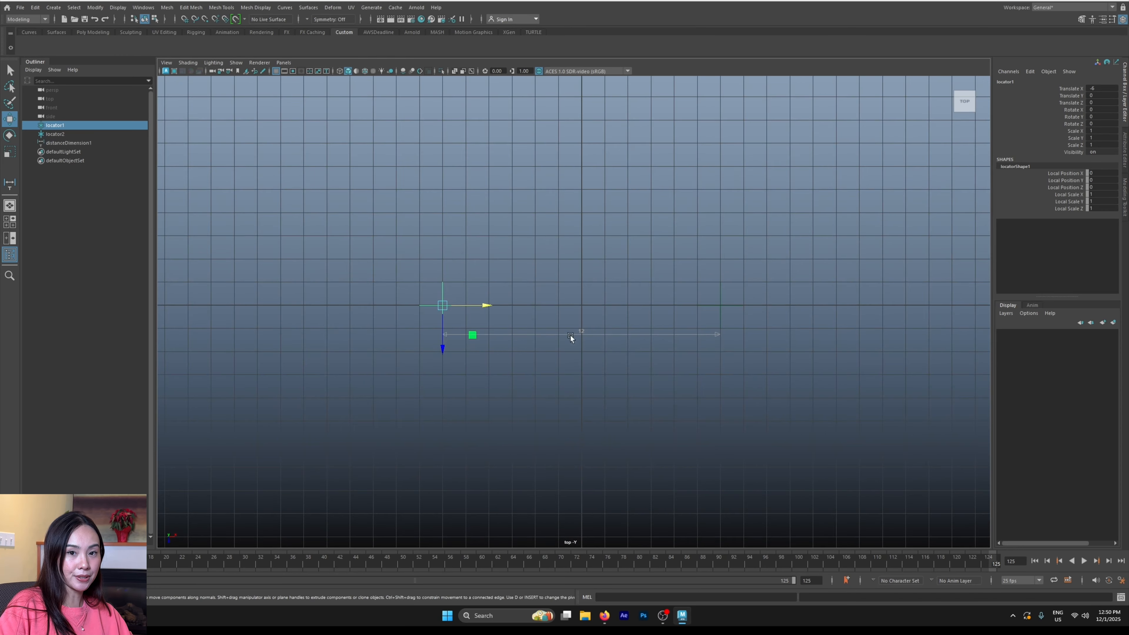
scroll(585, 331, up, 2)
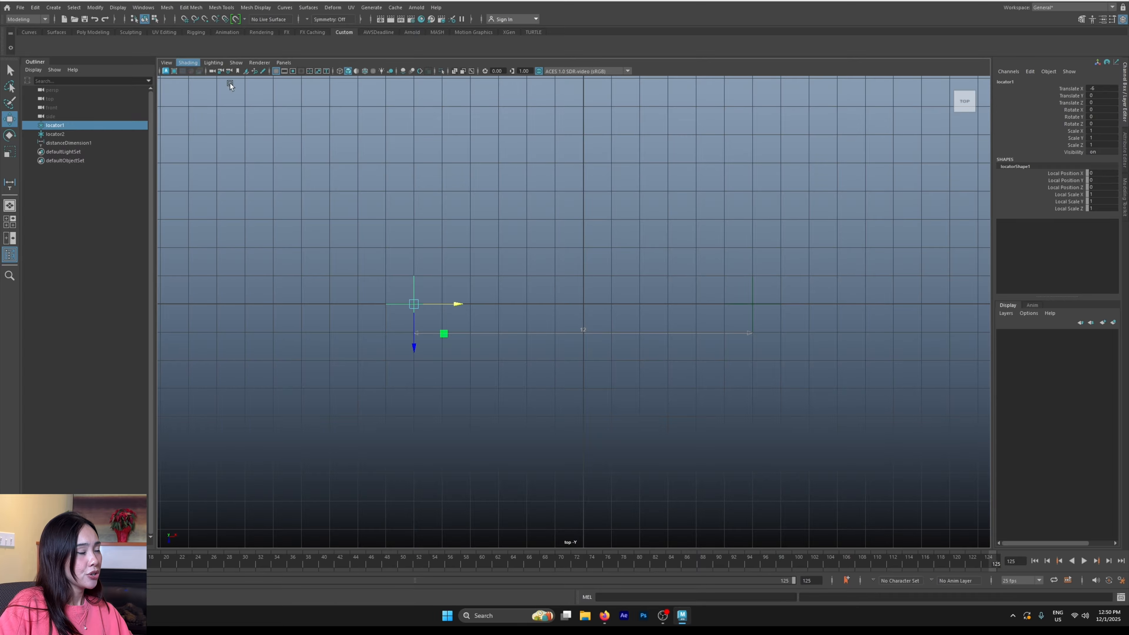
click(639, 211)
key(space)
drag(640, 212, 633, 149)
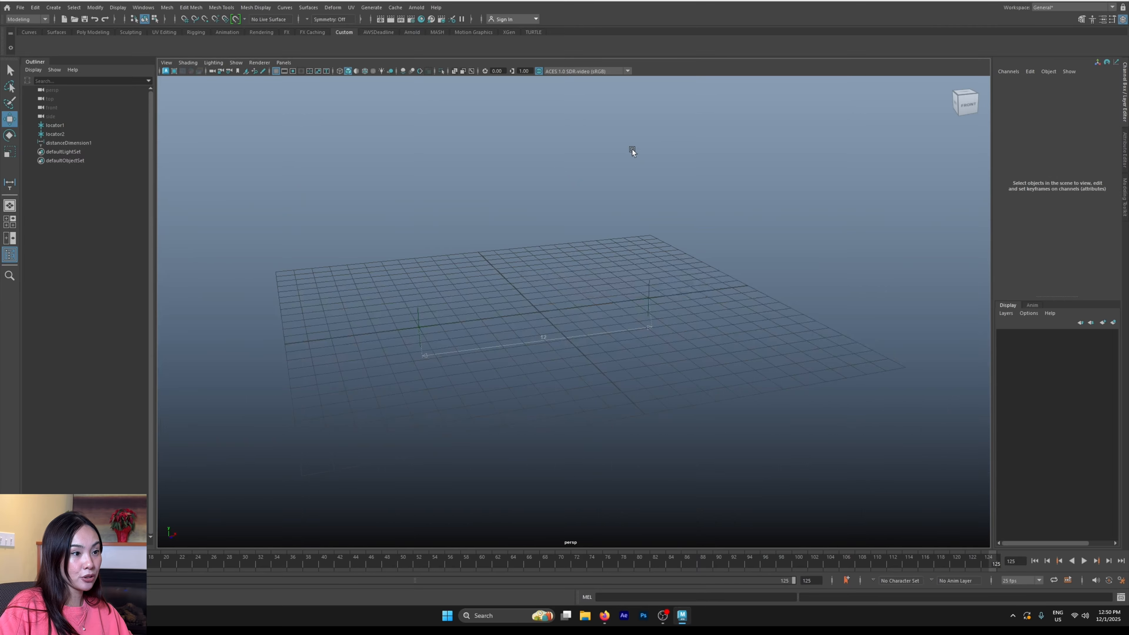
alt+drag(532, 250, 524, 282)
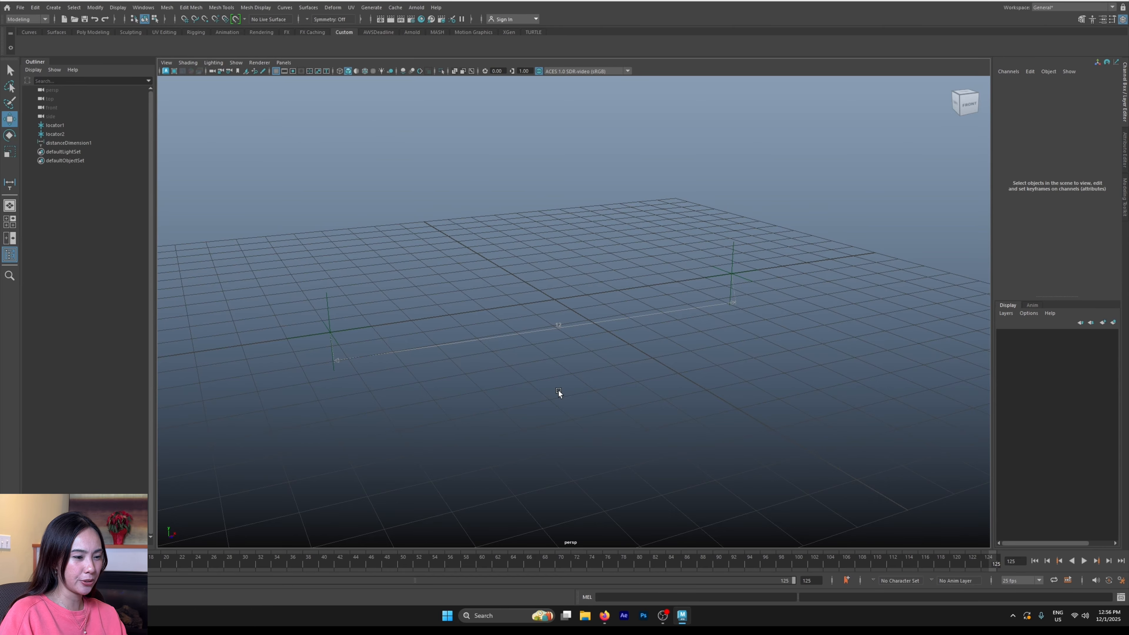
- Create a polygon torus primitive at the scene origin
click(53, 8)
mouse_move(88, 40)
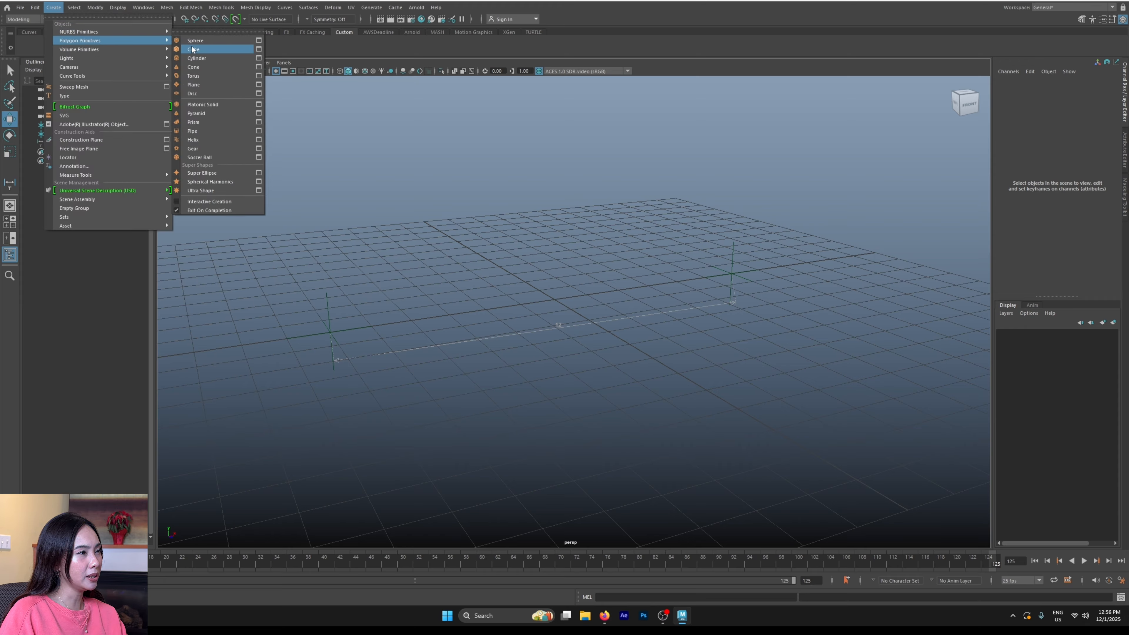
click(199, 77)
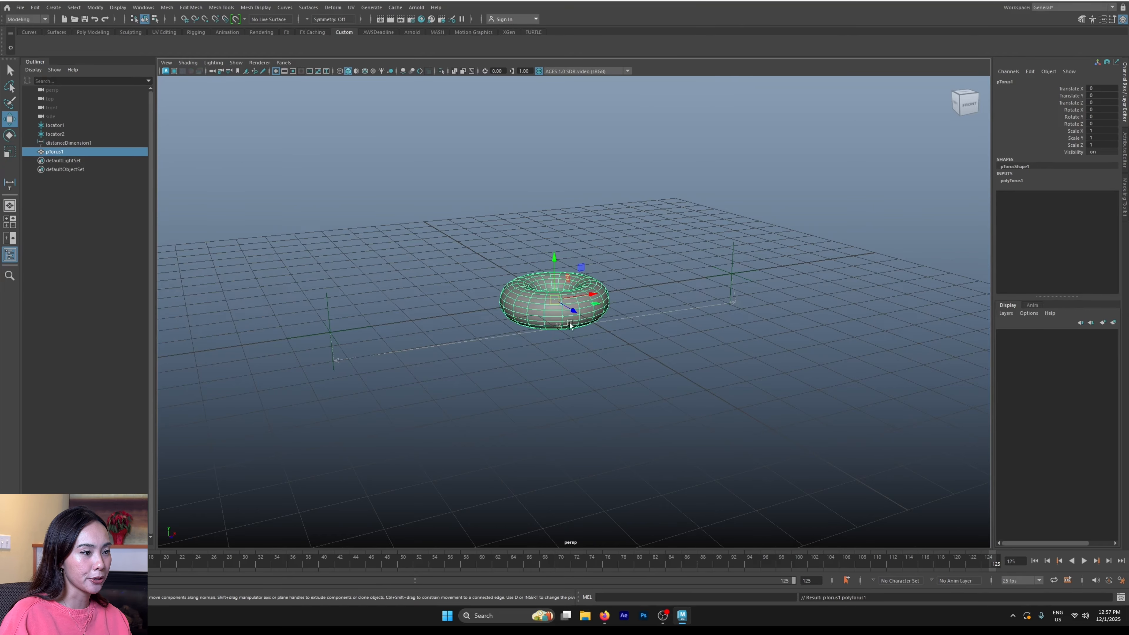
alt+drag(569, 322, 511, 373)
- Scale the torus uniformly to about 3.98 in the top view to span the 12 cm measurement, and return to the perspective view
key(space)
scroll(568, 351, up, 5)
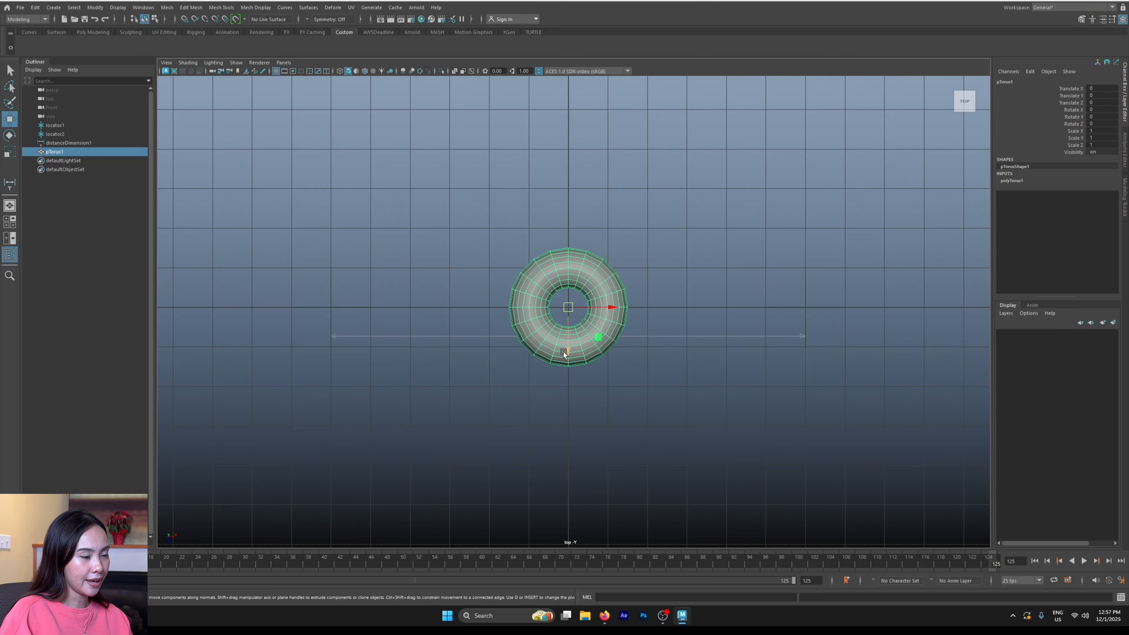
scroll(636, 377, up, 2)
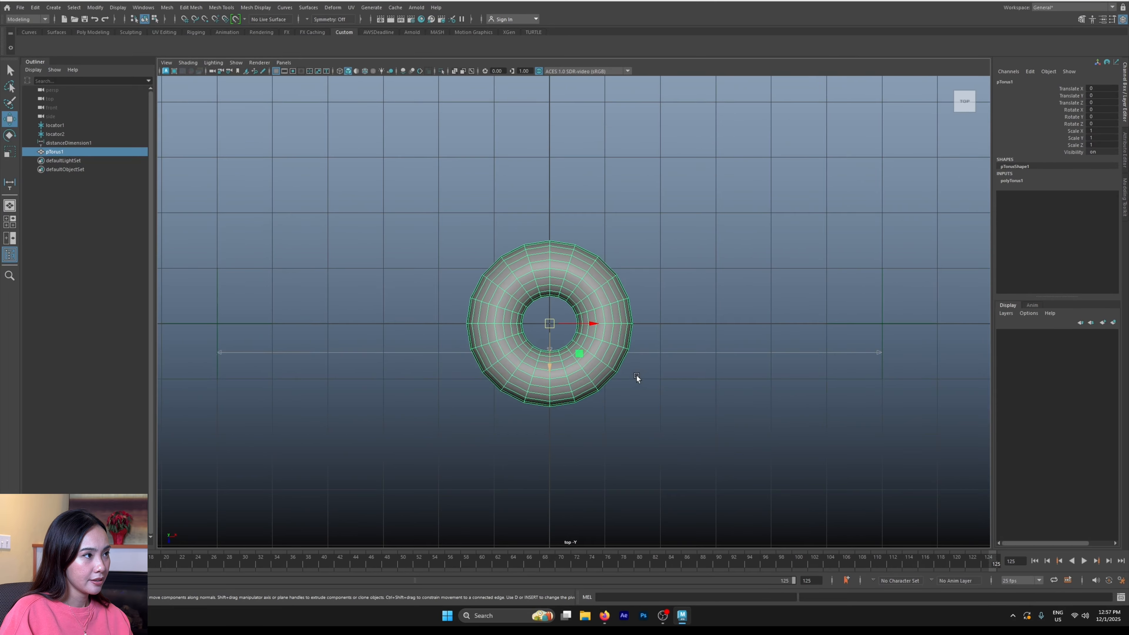
key(r)
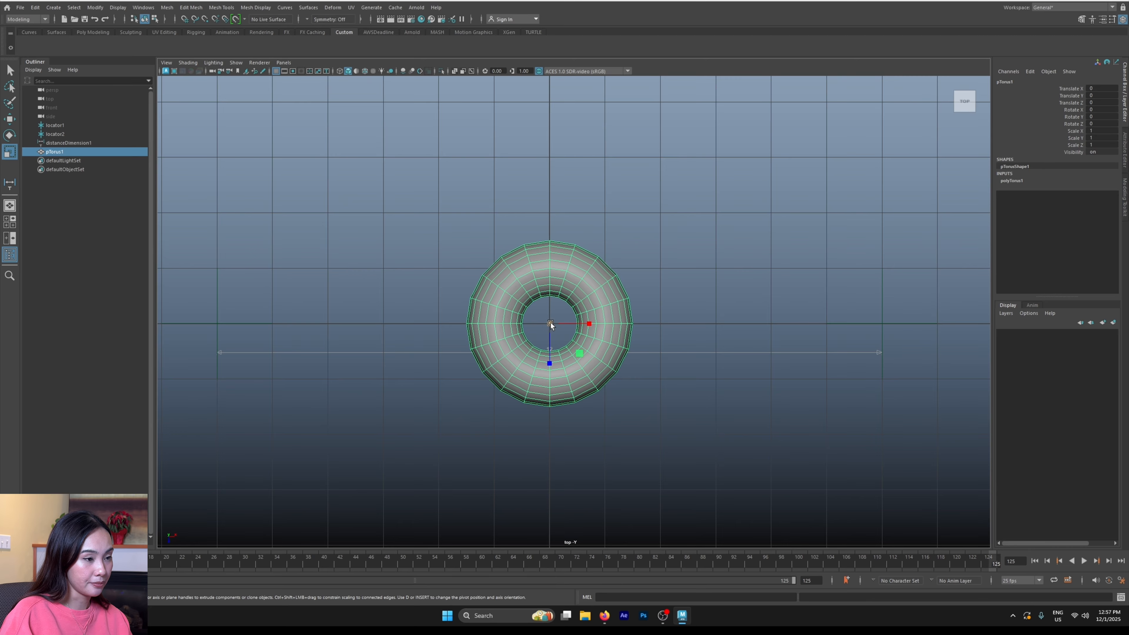
drag(550, 324, 911, 342)
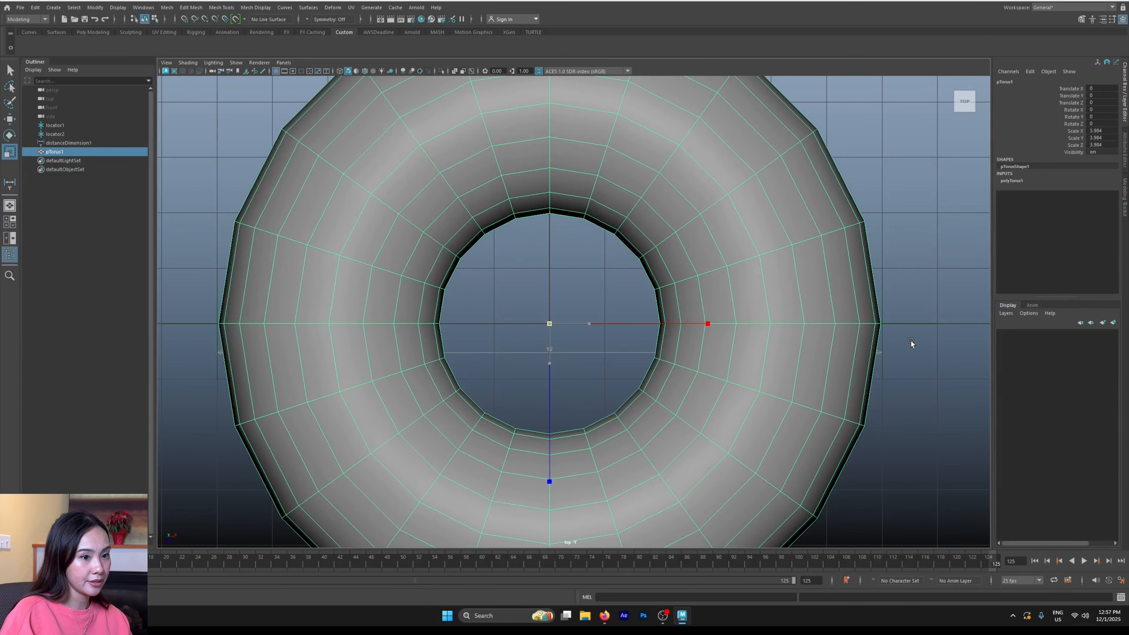
scroll(737, 342, down, 5)
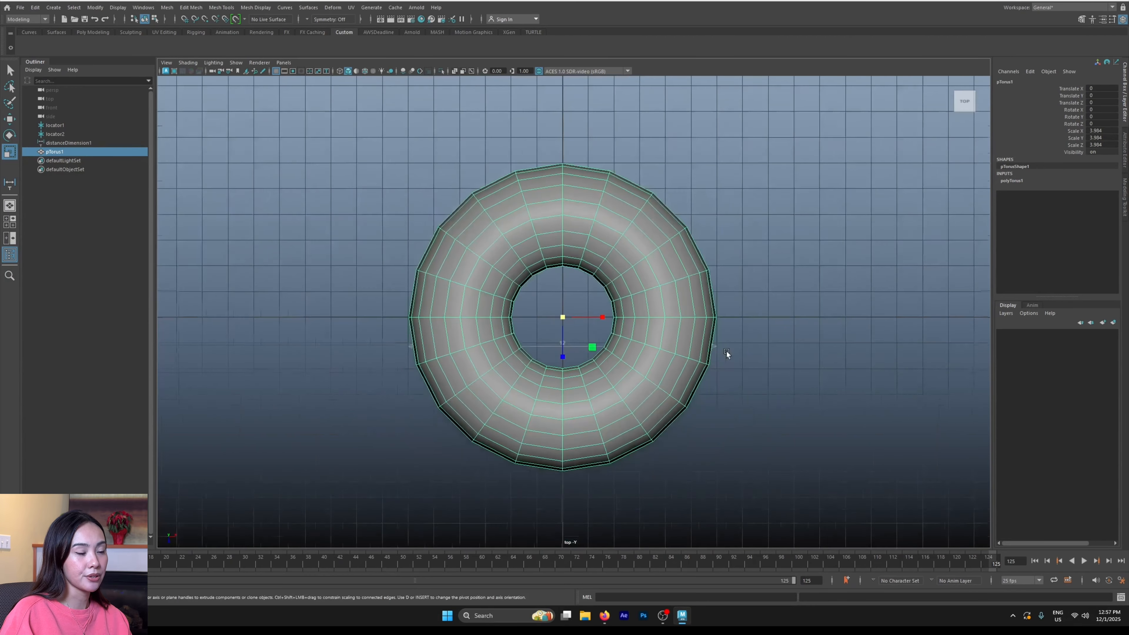
key(space)
drag(674, 363, 701, 324)
mouse_move(871, 296)
alt+mouse_down()
mouse_move(839, 313)
mouse_move(872, 305)
mouse_move(862, 277)
alt+mouse_up()
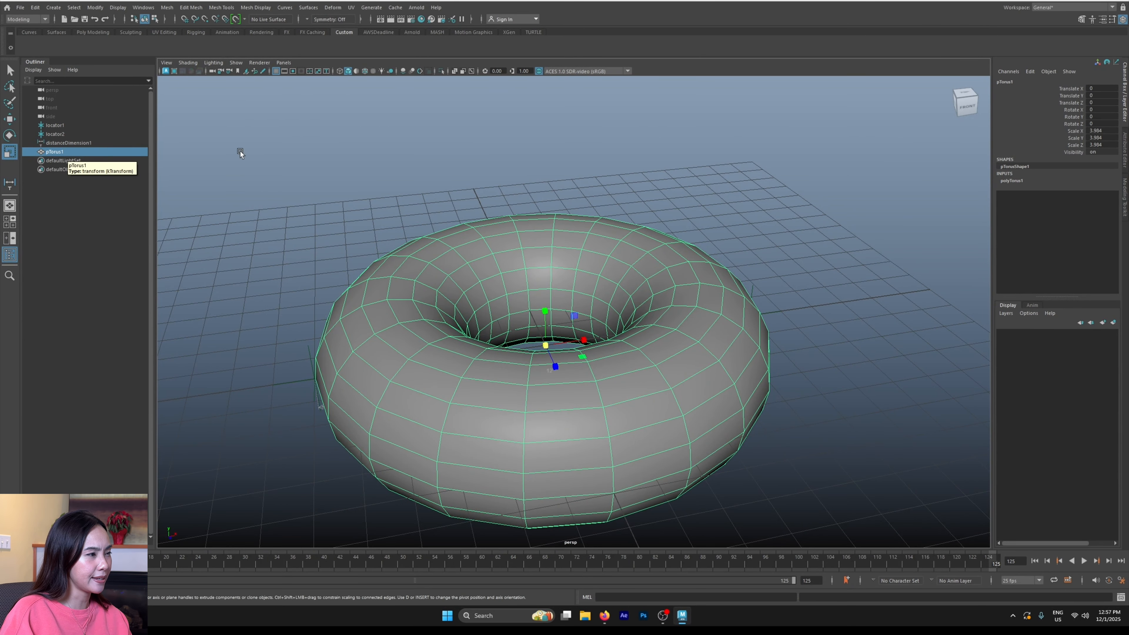
- Rename the torus object to Donut
click(240, 151)
click(60, 152)
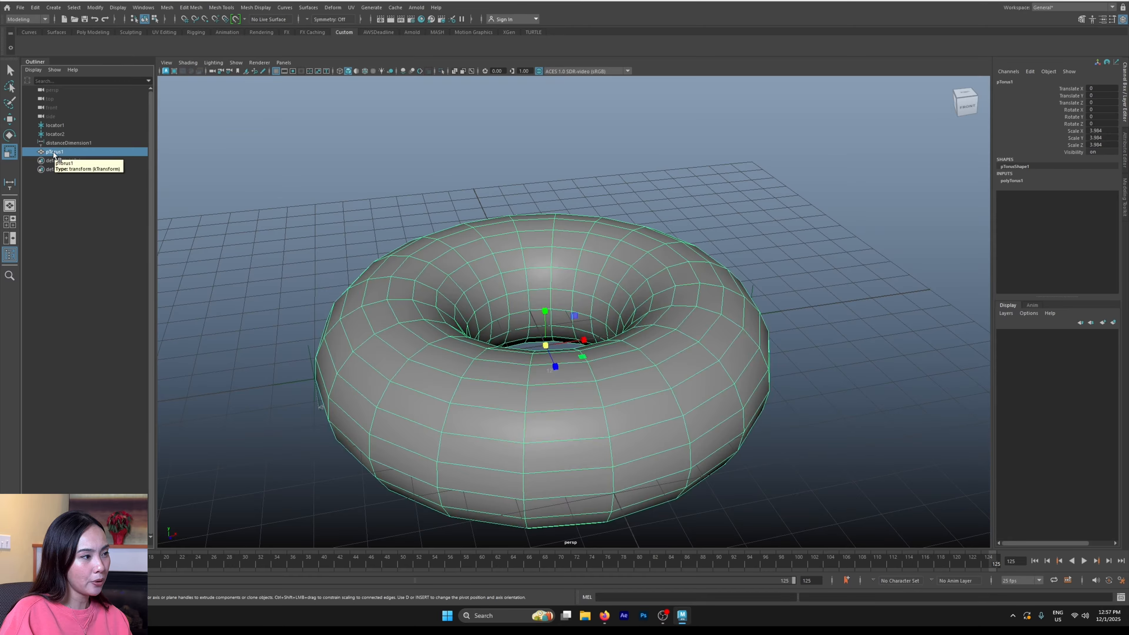
double_click(53, 152)
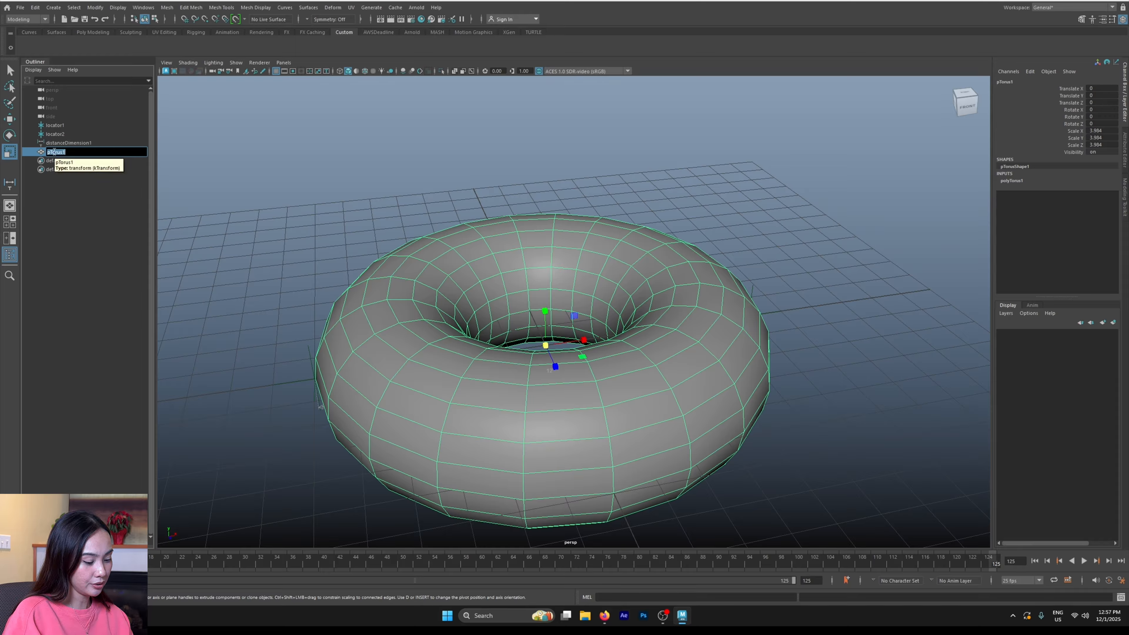
text(D)
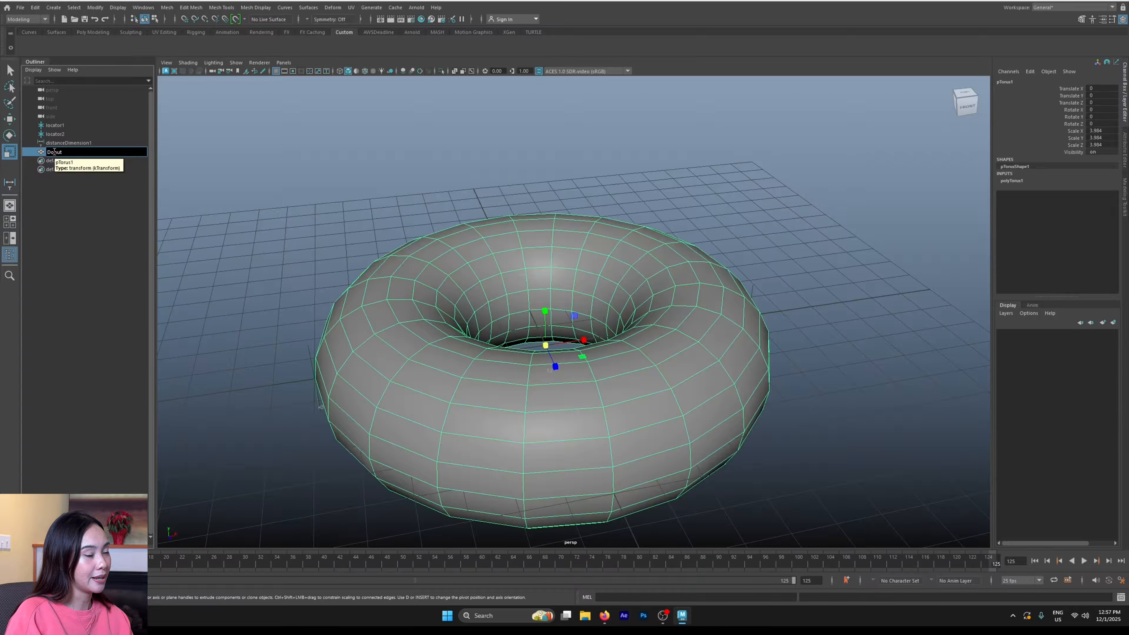
text(onut)
key(Return)
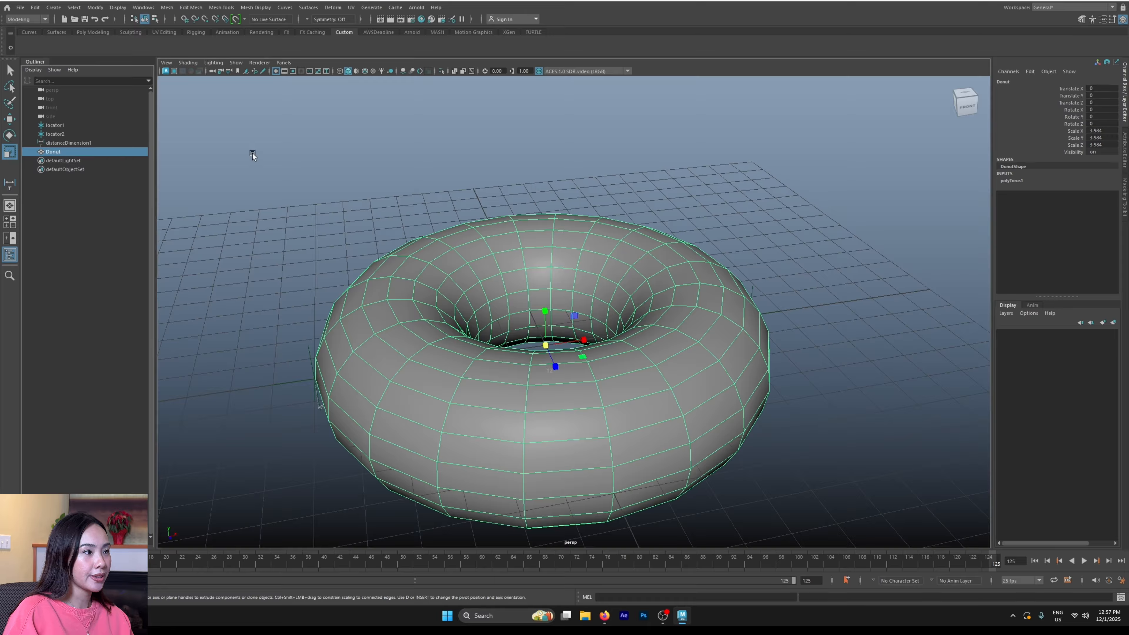
- Select the Donut object and expand its polyTorus1 construction settings
click(249, 151)
click(59, 152)
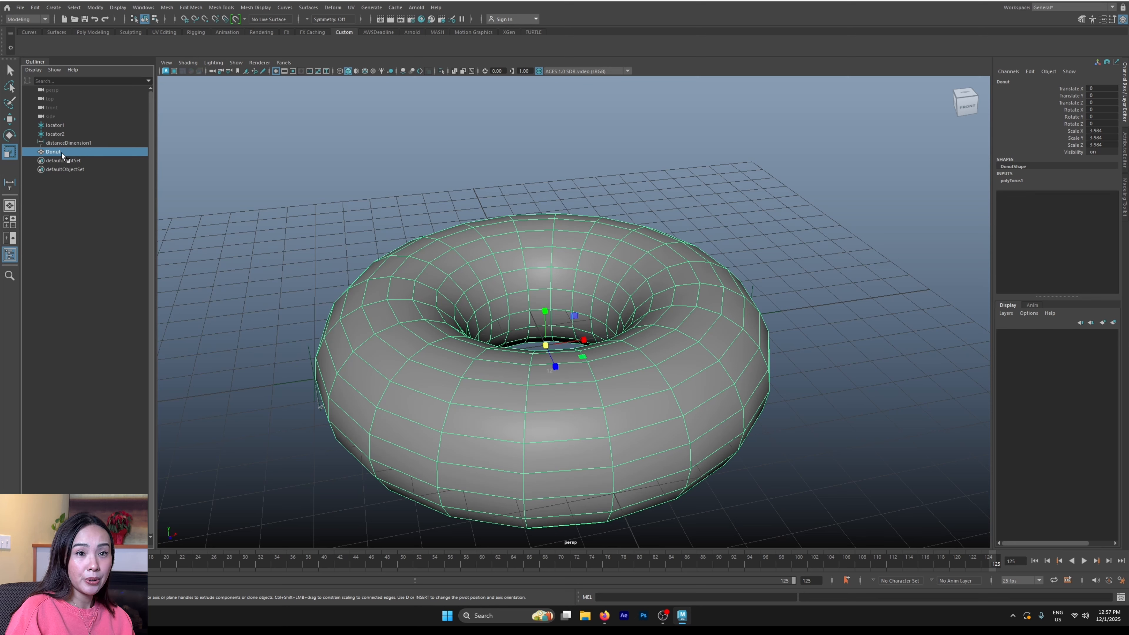
click(1013, 181)
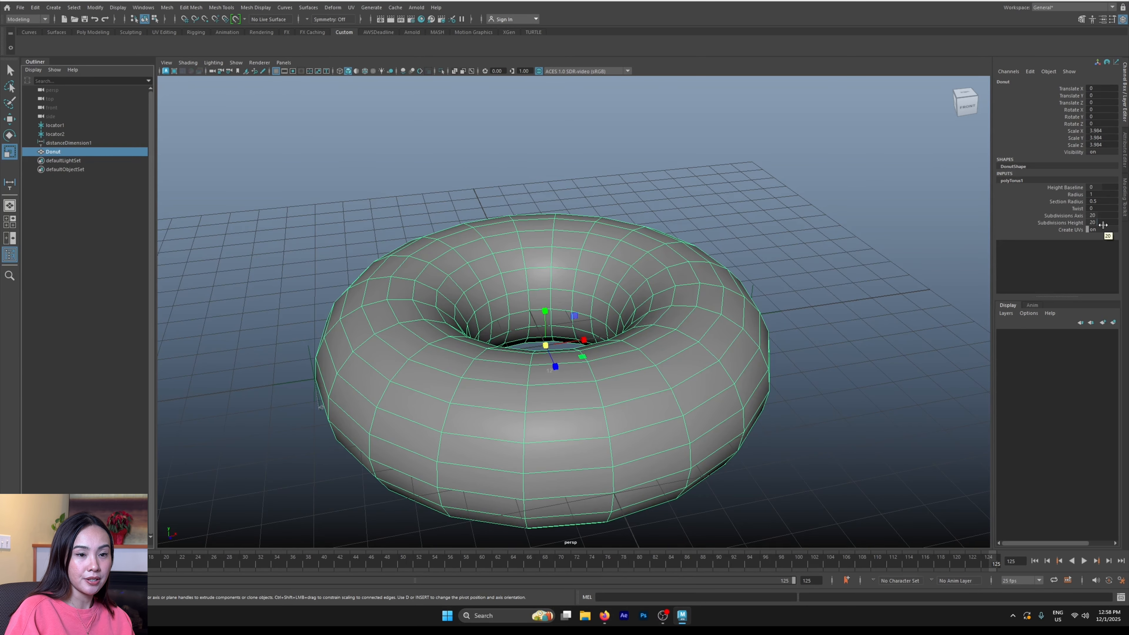
- Try reducing the donut's Radius to 0.9 and undo the change
alt+drag(859, 280, 823, 321)
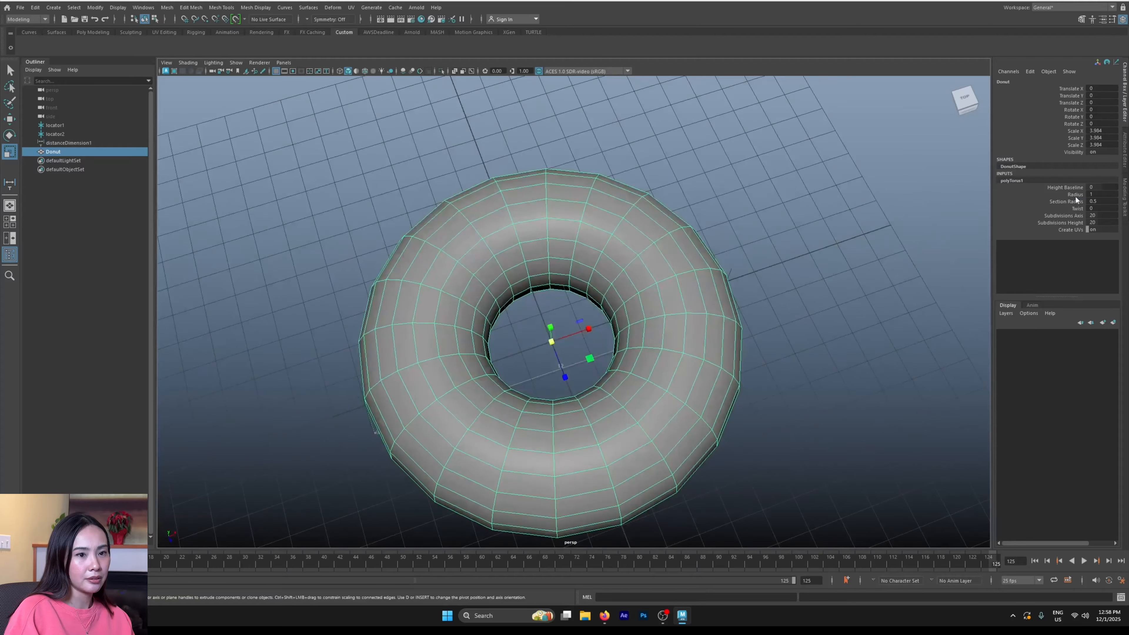
click(1075, 196)
click(1075, 208)
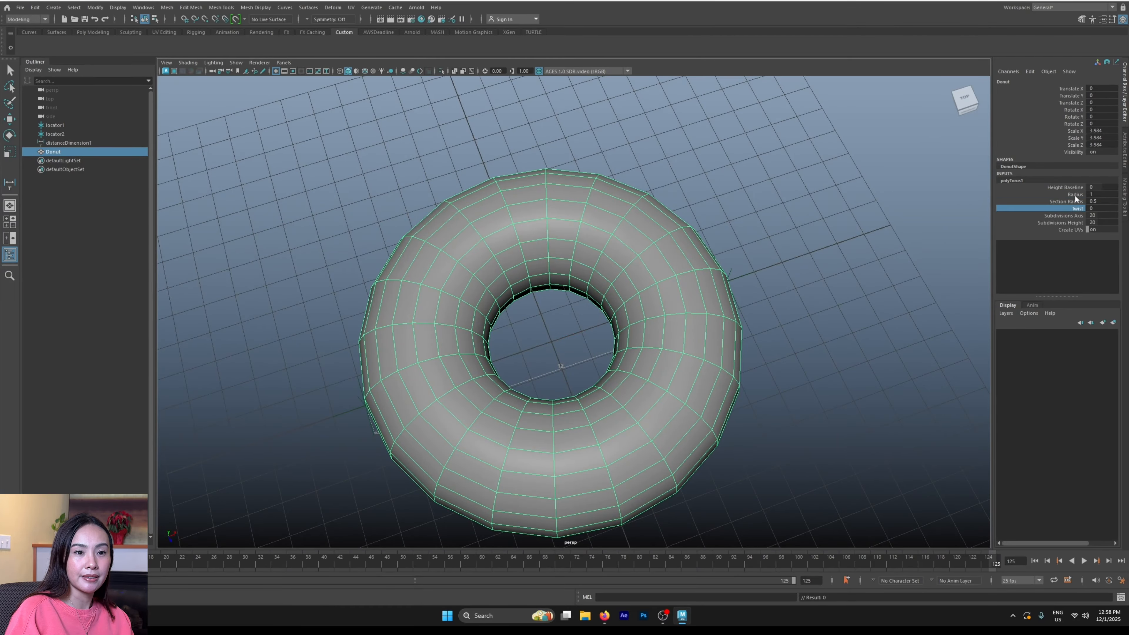
click(1075, 195)
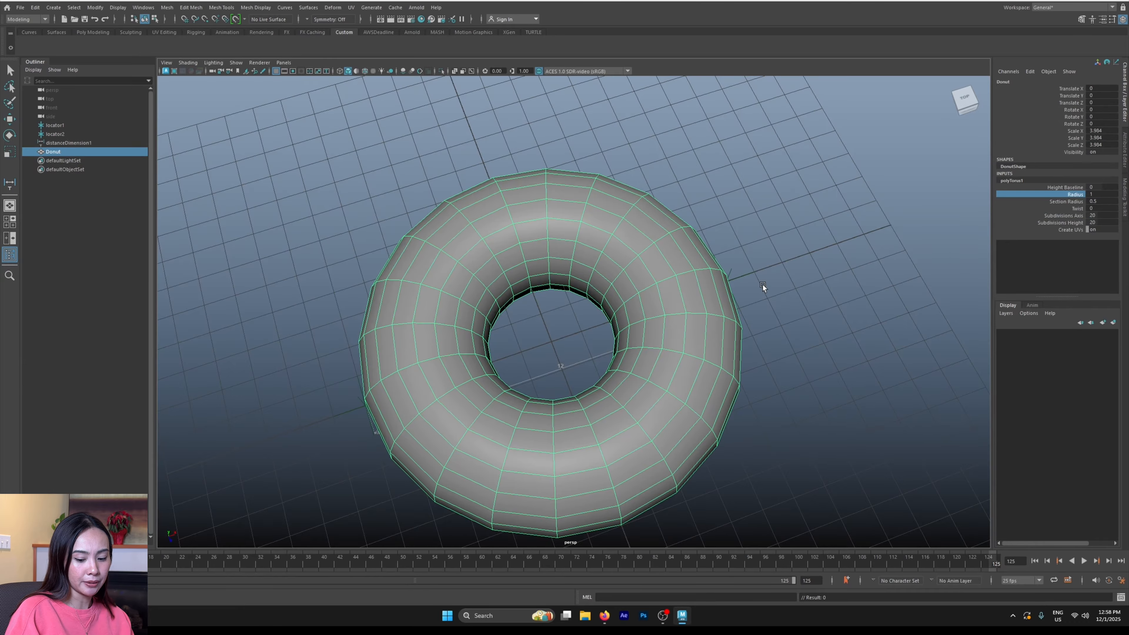
middle_drag(792, 290, 792, 303)
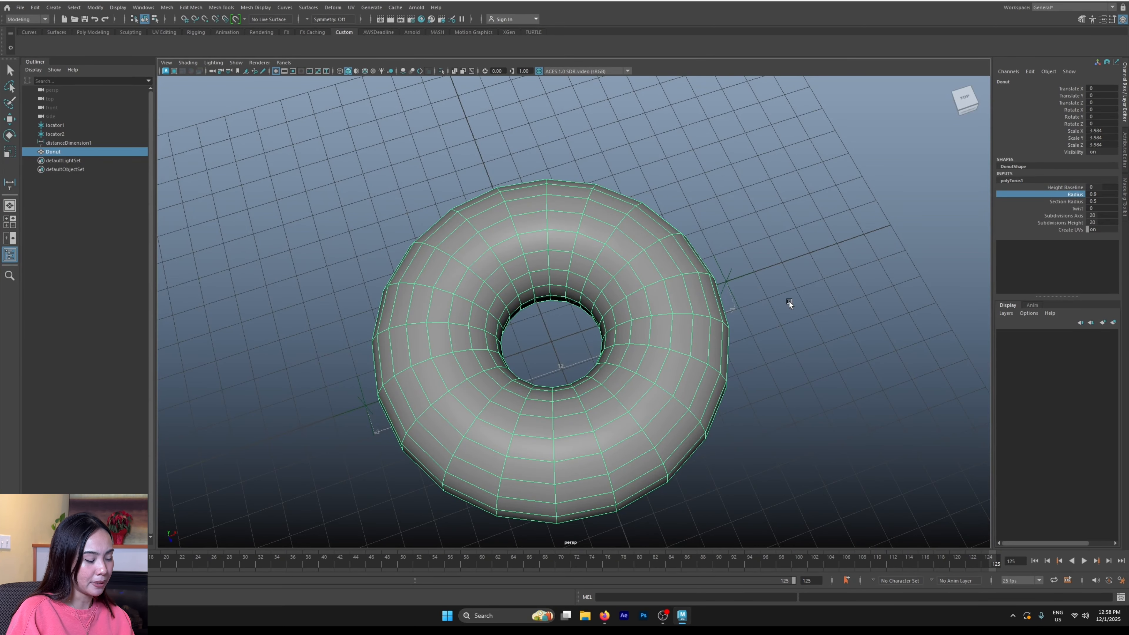
middle_drag(783, 300, 771, 330)
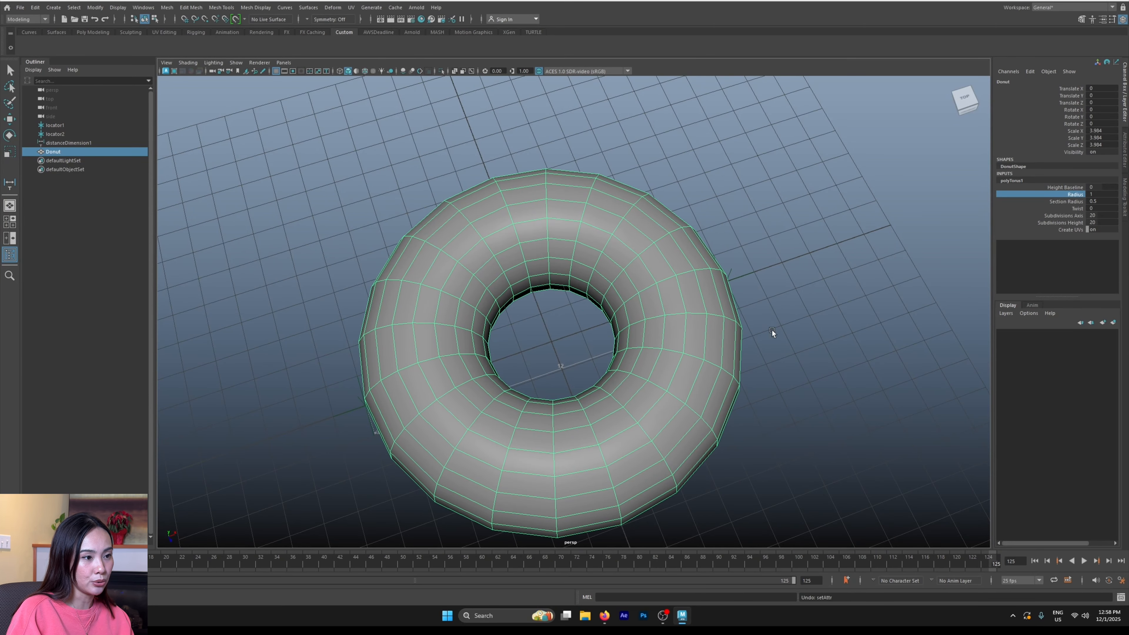
alt+drag(771, 330, 807, 307)
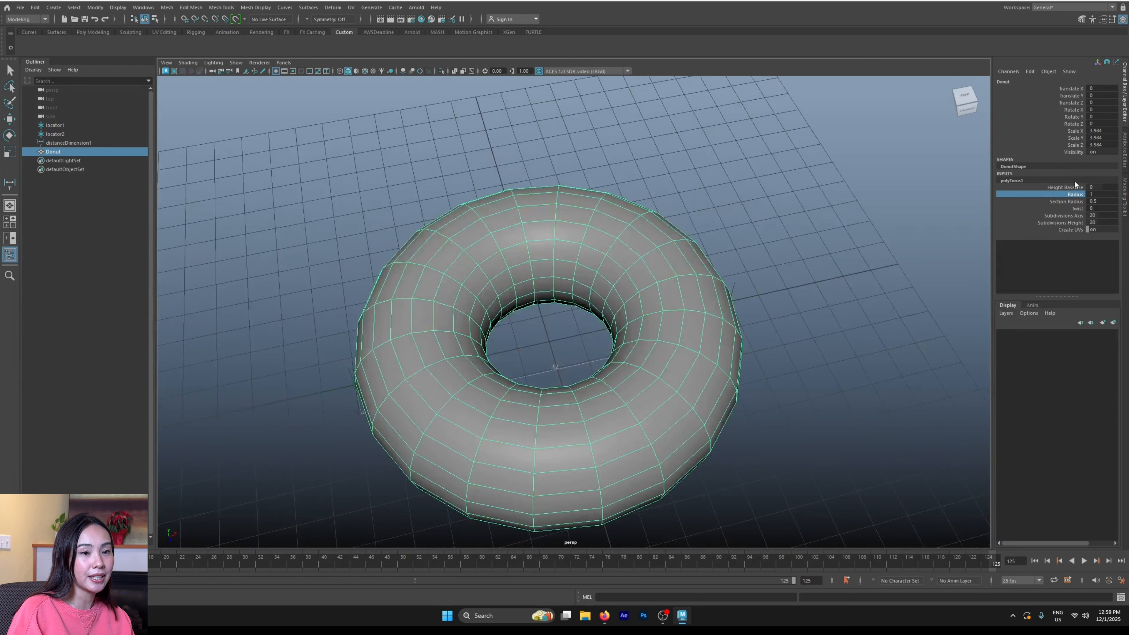
- Try increasing the donut's Section Radius to 0.6 interactively, and set it back to 0.5
click(1061, 201)
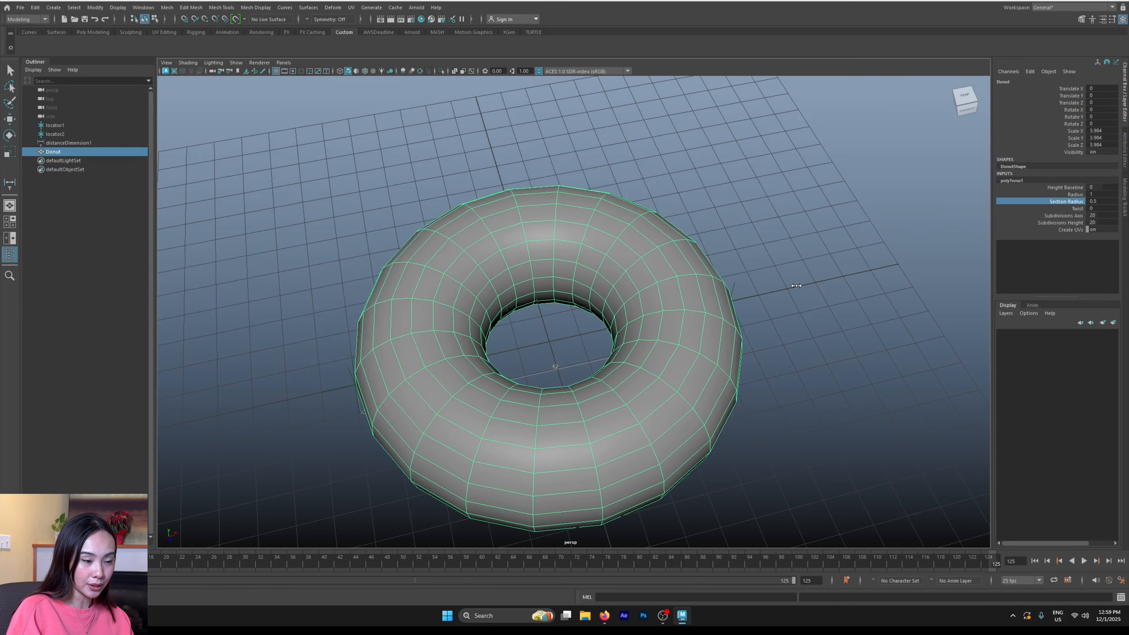
middle_drag(795, 285, 799, 283)
double_click(1096, 201)
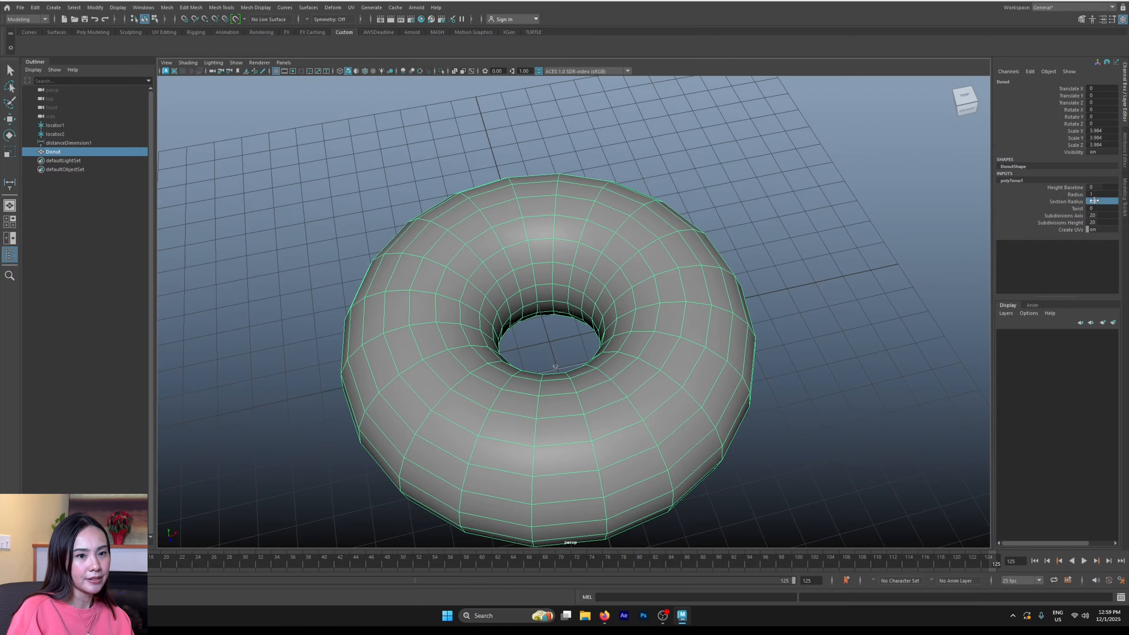
text(0)
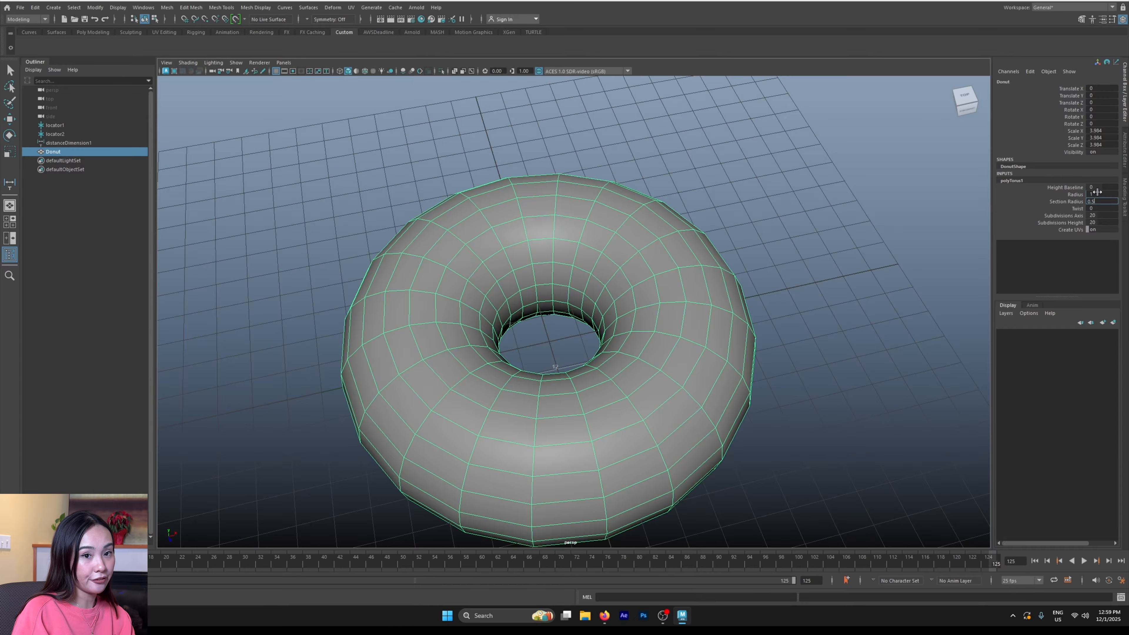
text(.5)
key(Return)
- Set the donut's Section Radius to 0.6
double_click(1103, 201)
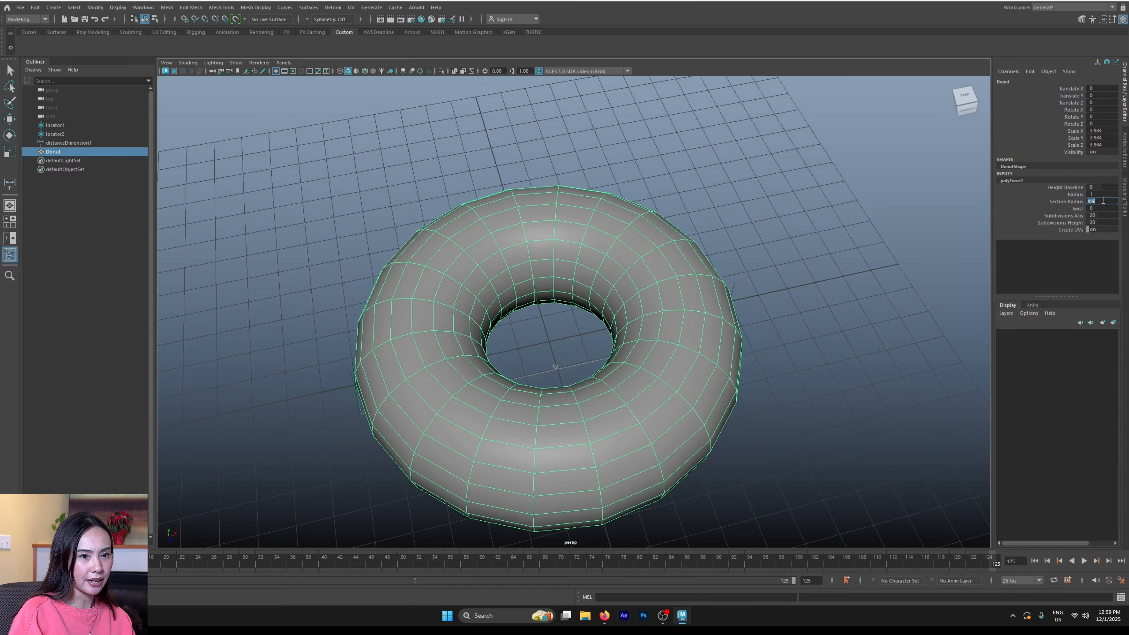
text(0)
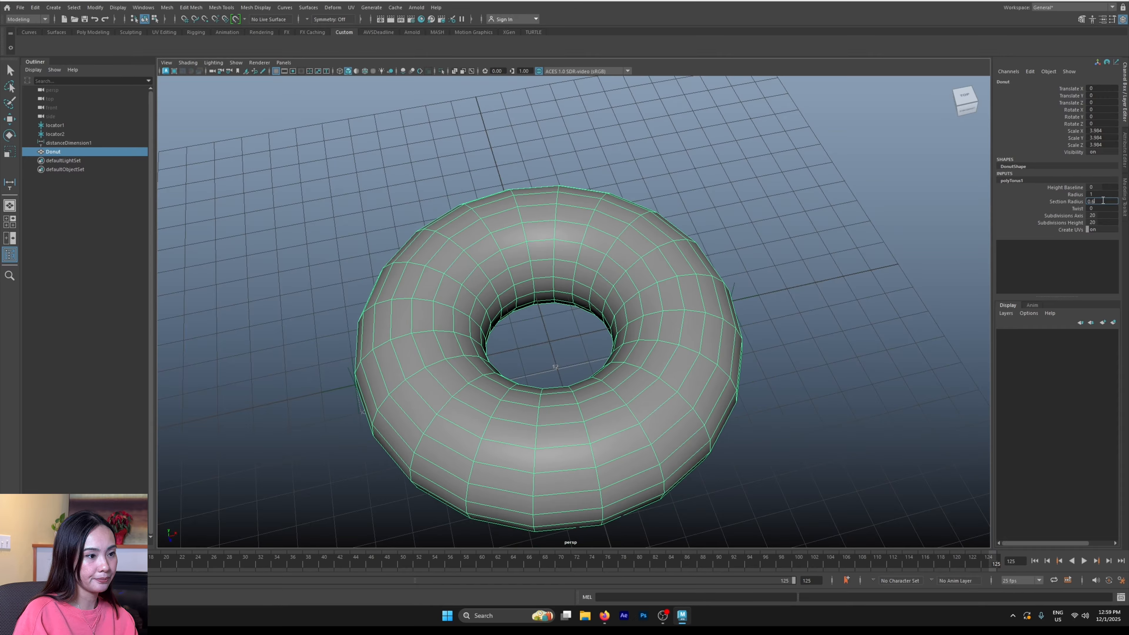
text(.6)
key(Return)
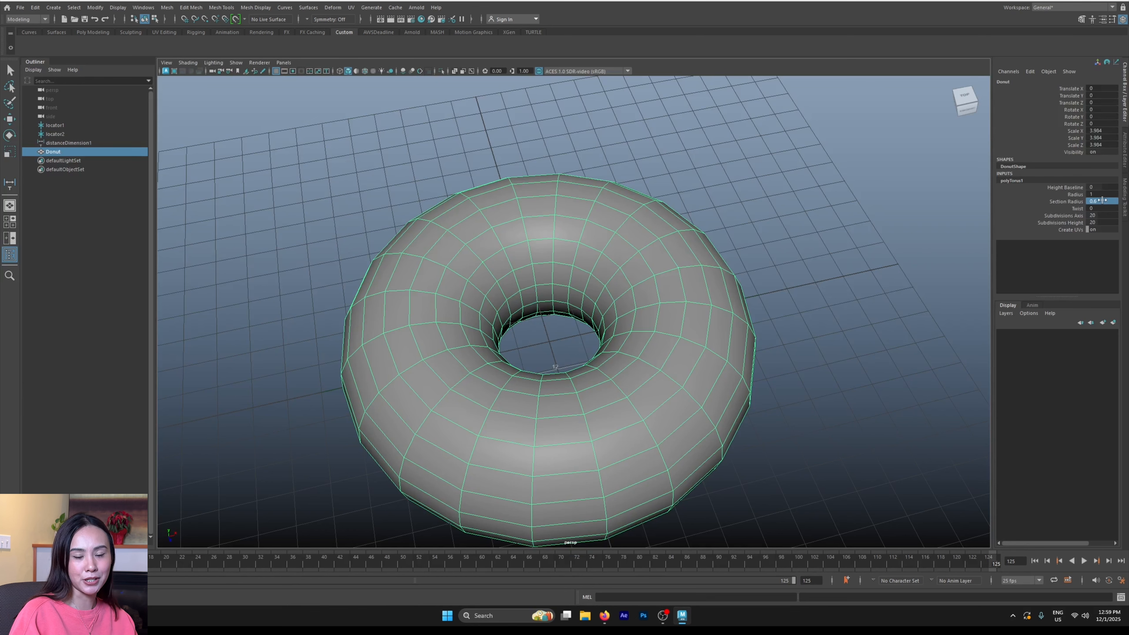
- Examine the donut's thickness and the smoothness of its outline from the front and from oblique angles
drag(965, 104, 840, 217)
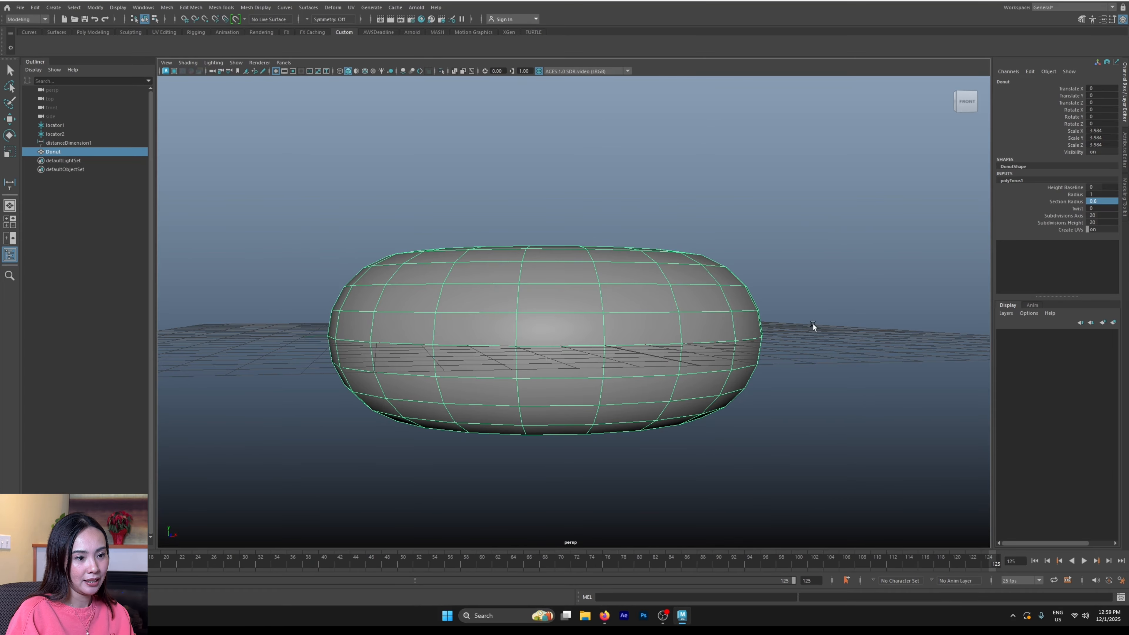
alt+drag(812, 325, 729, 320)
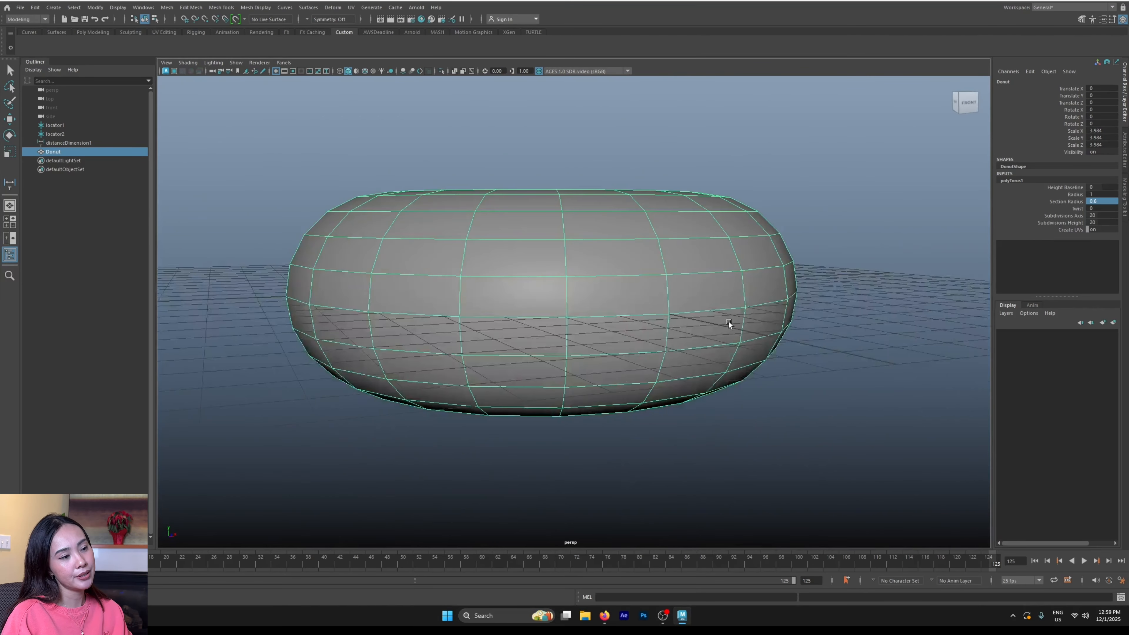
alt+right_drag(729, 314, 751, 320)
alt+drag(751, 320, 834, 226)
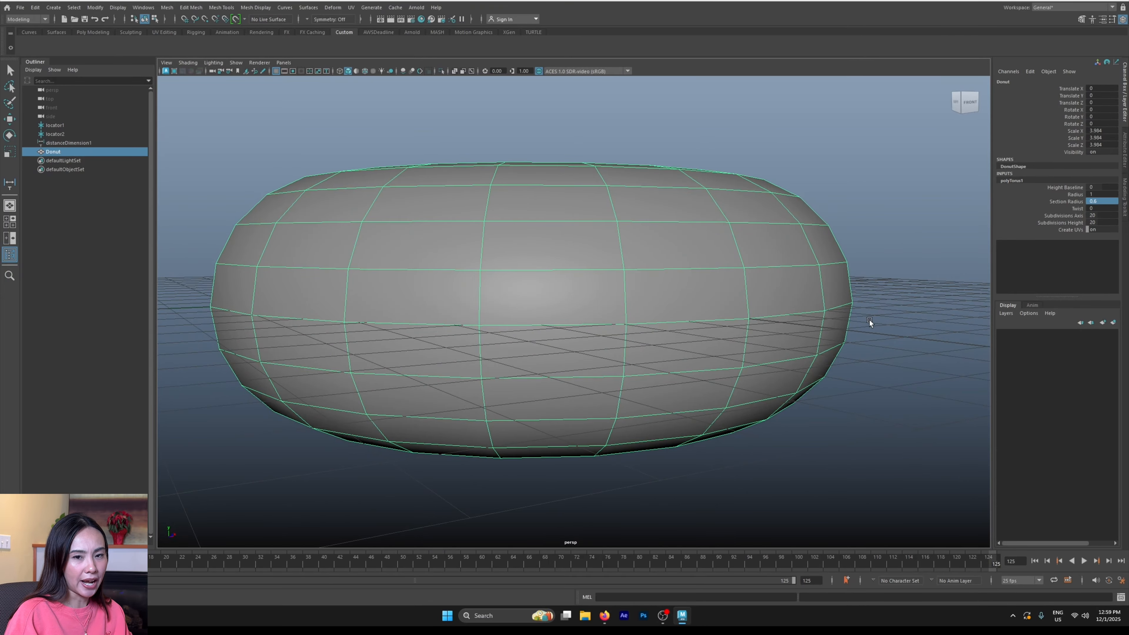
scroll(511, 338, down, 5)
alt+drag(511, 338, 563, 404)
scroll(578, 347, up, 5)
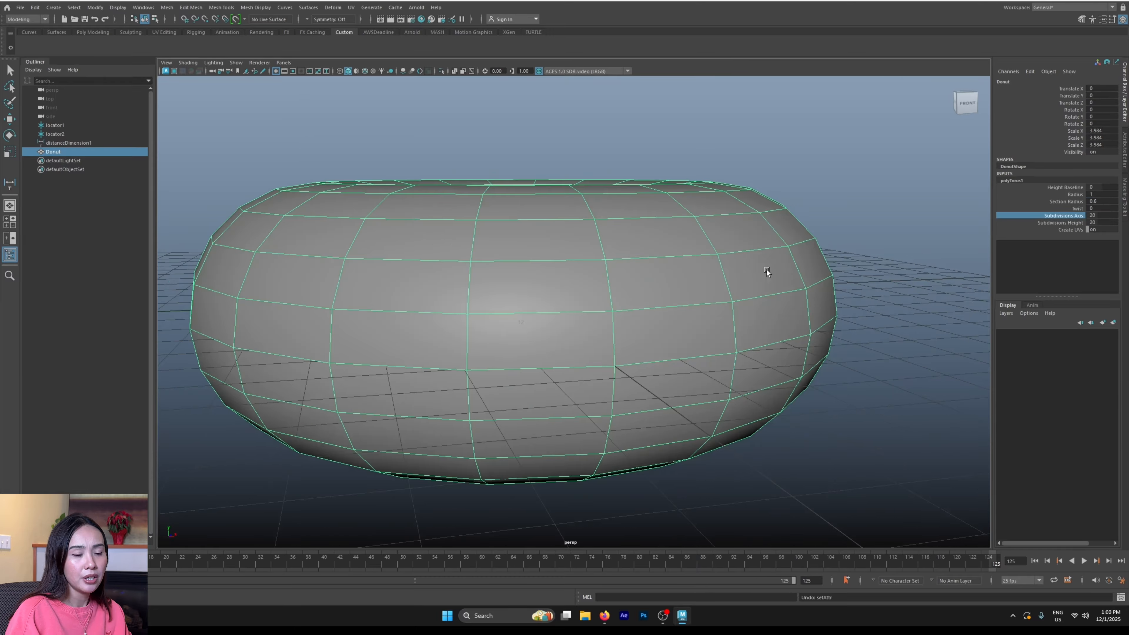
alt+drag(766, 269, 729, 305)
scroll(724, 277, down, 3)
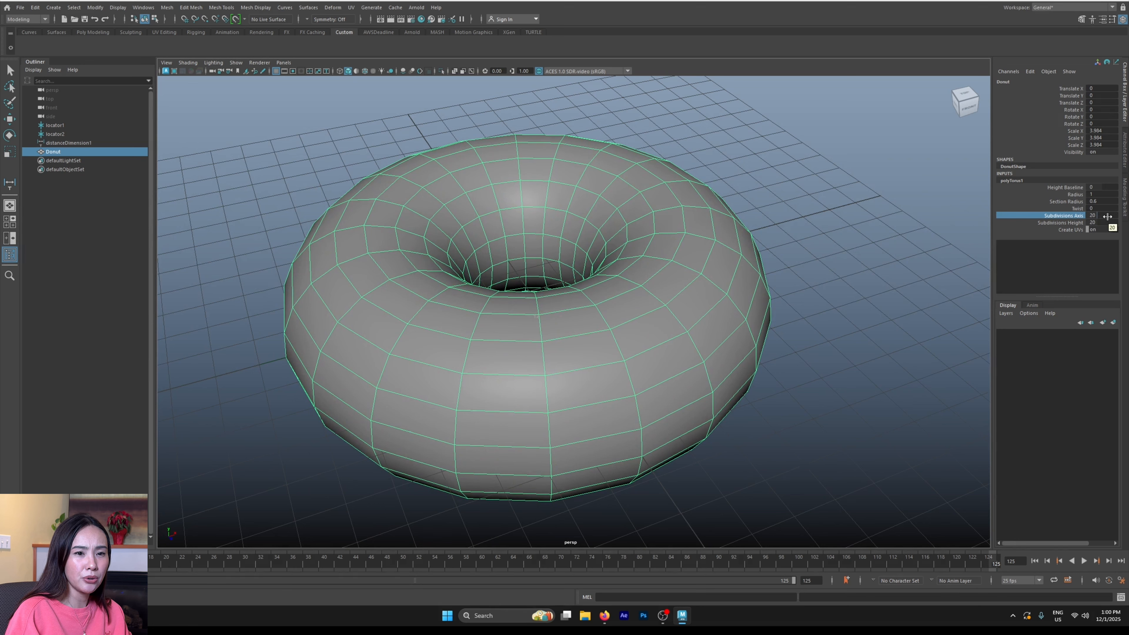
- Set the donut's Subdivisions Axis to 30
double_click(1107, 216)
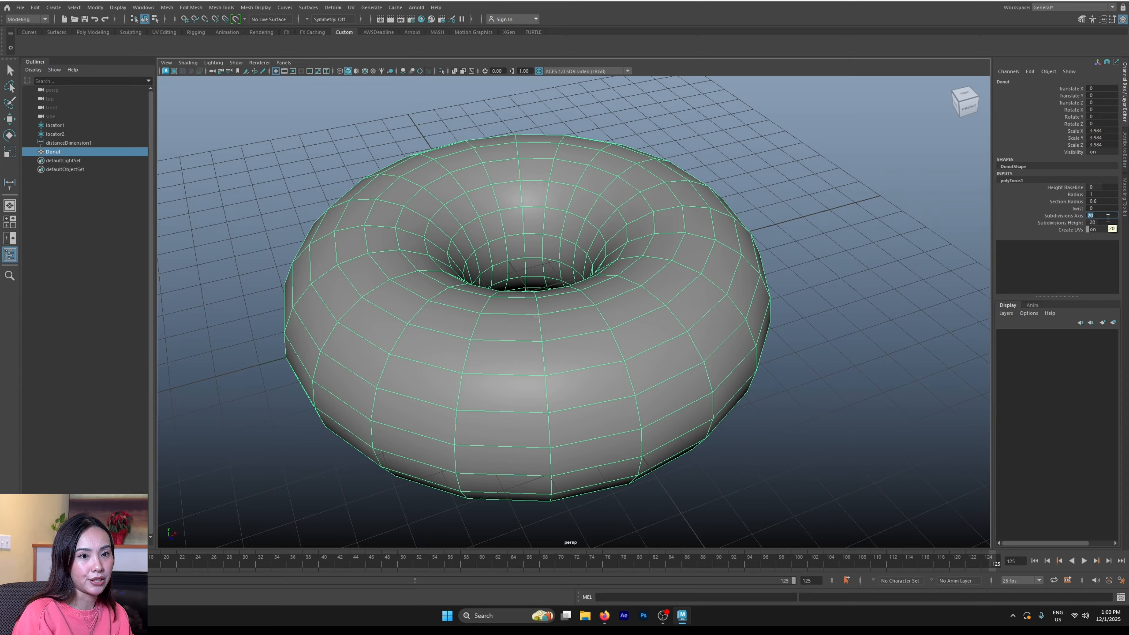
key(Return)
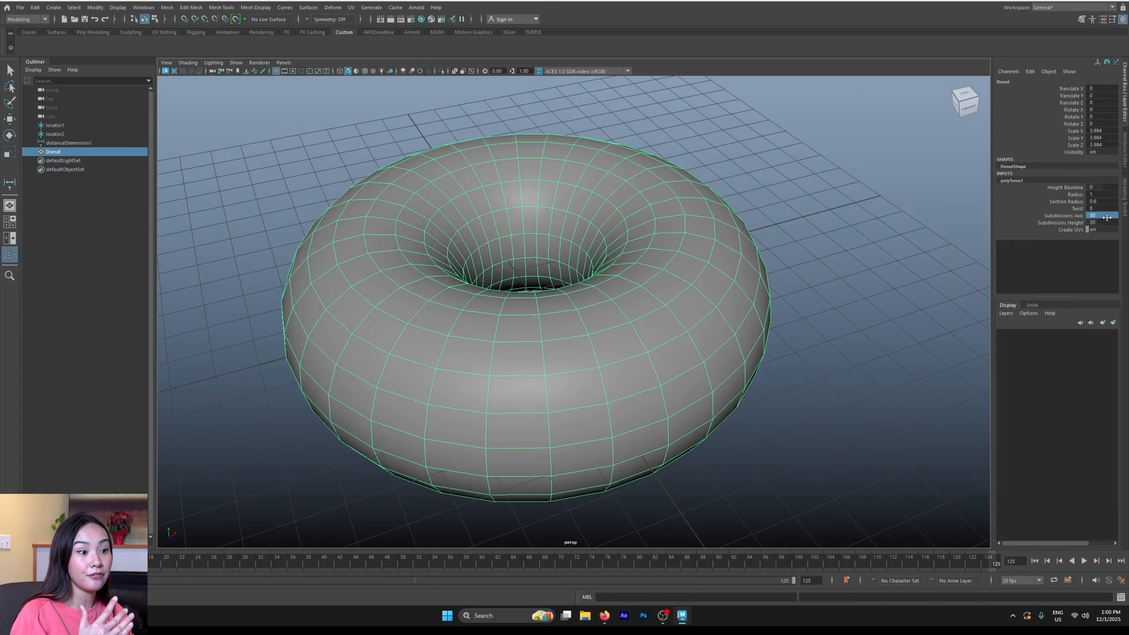
- Set the donut's Subdivisions Axis to 40 and save the scene
double_click(1106, 217)
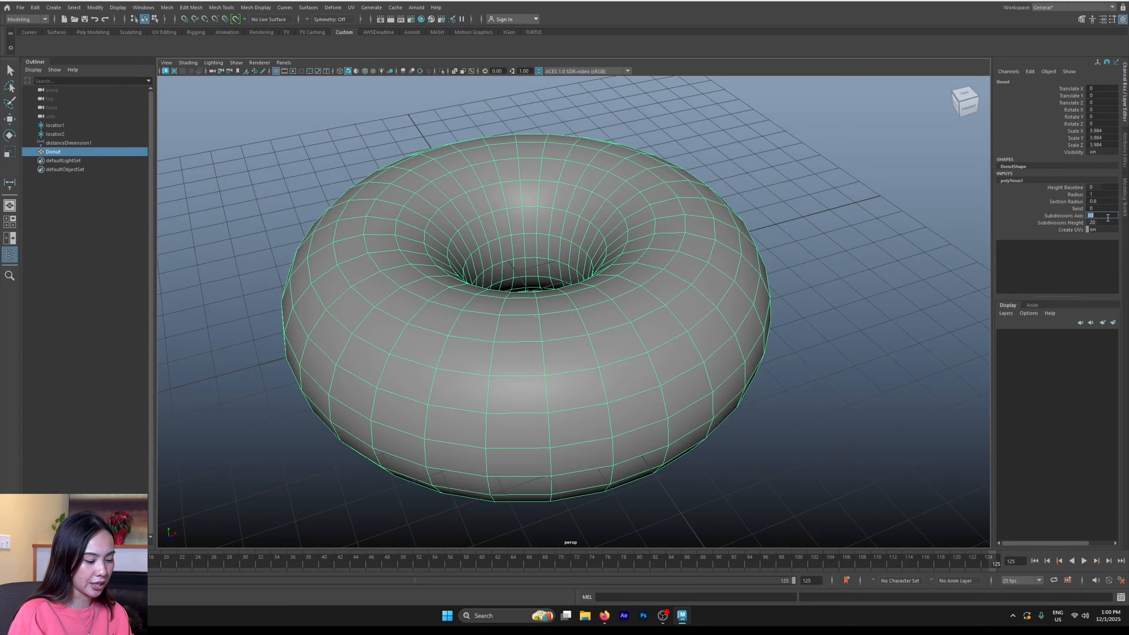
text(4)
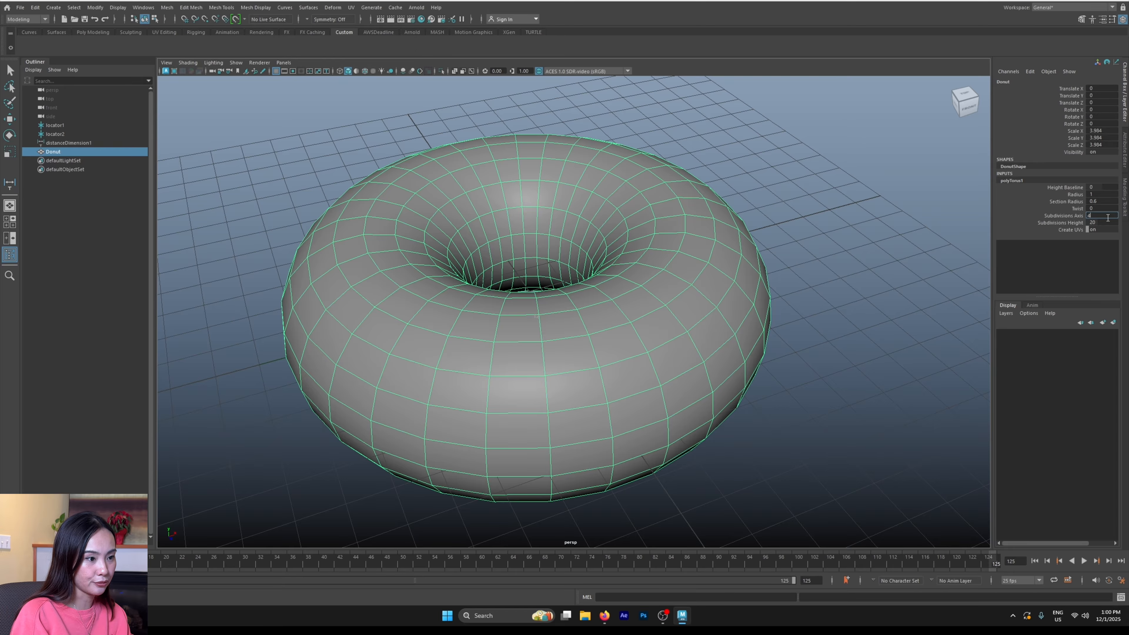
text(0)
key(Return)
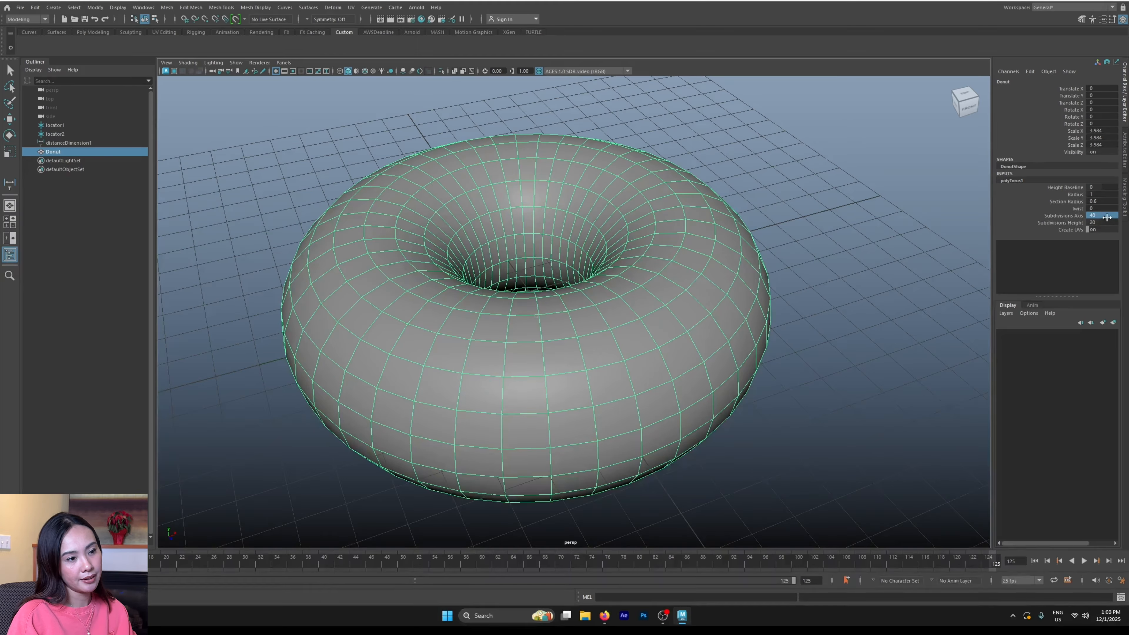
alt+drag(891, 404, 850, 381)
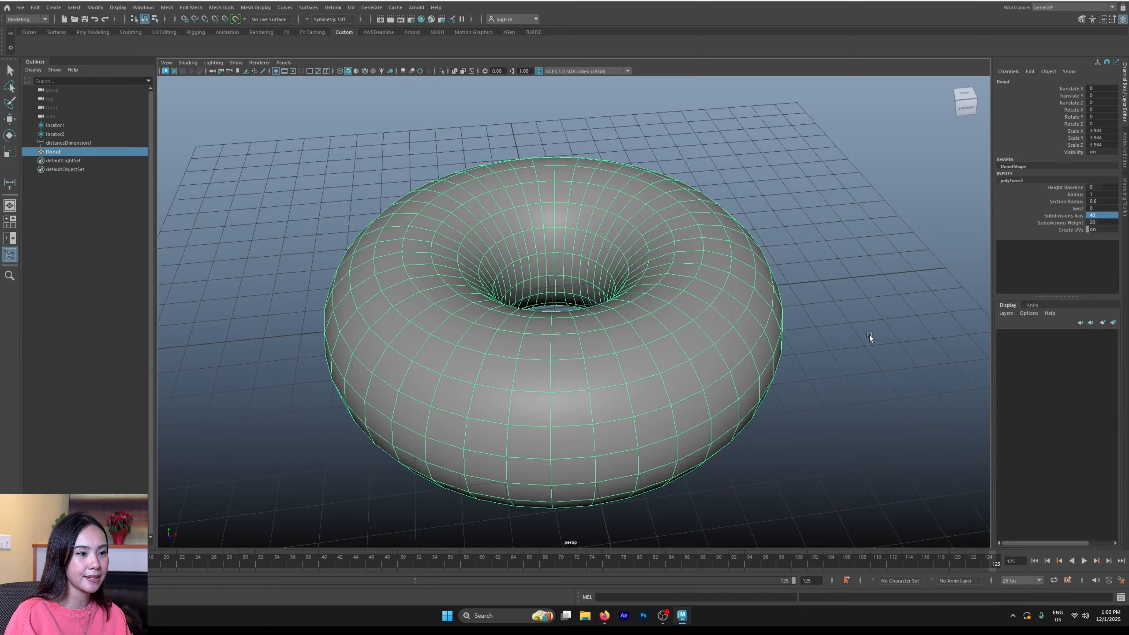
key(r)
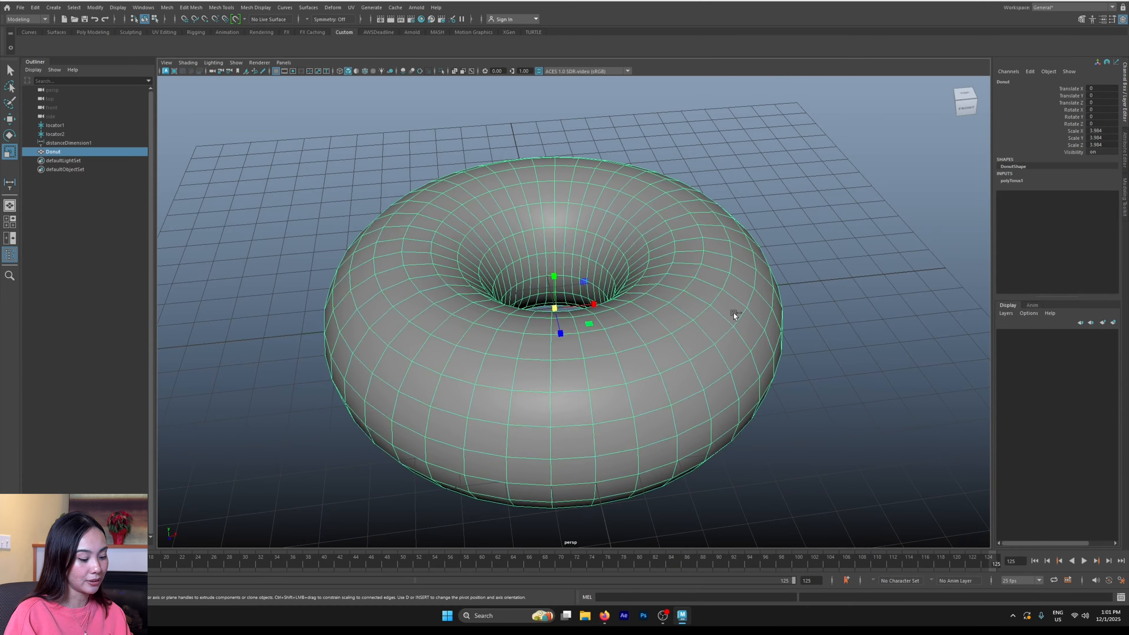
key(ctrl+s)
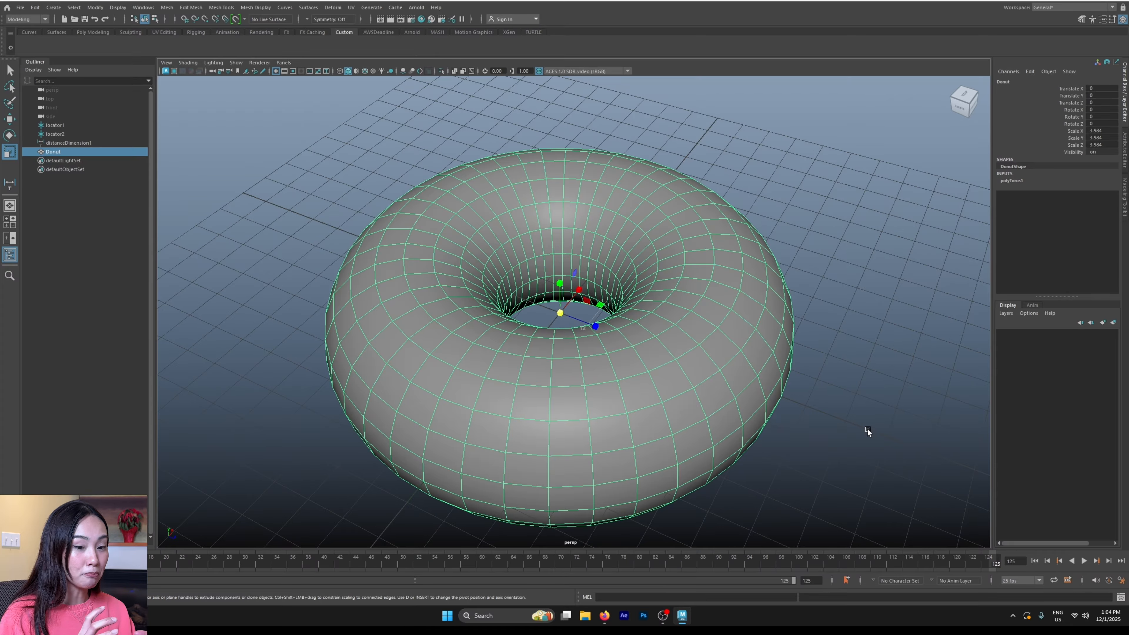
- Switch the donut to vertex selection mode
alt+middle_drag(803, 451, 774, 377)
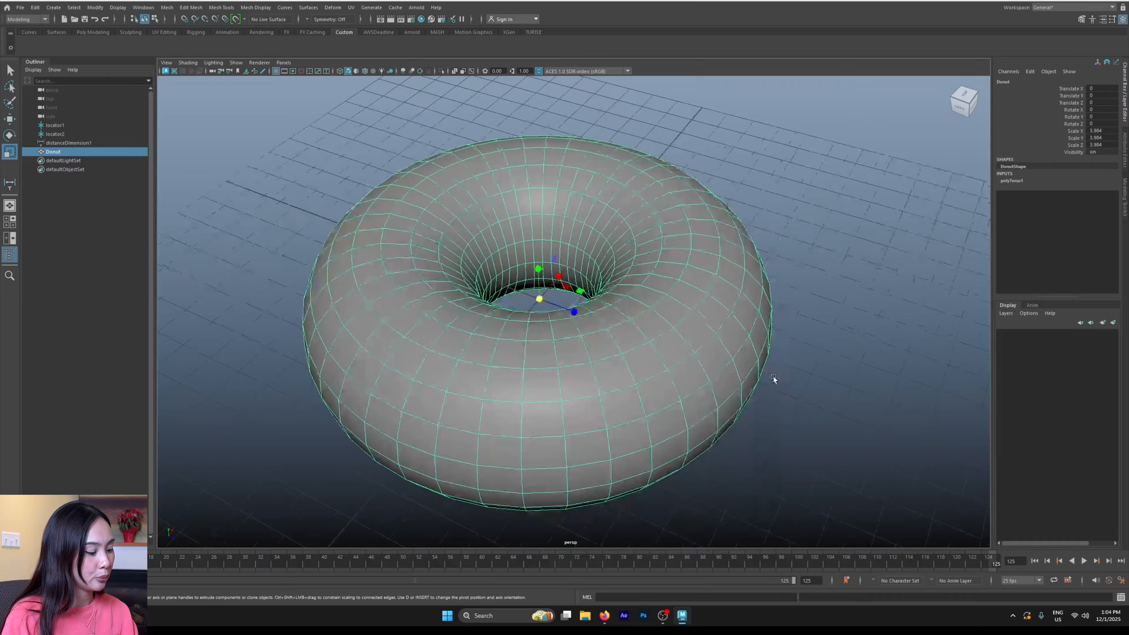
alt+right_drag(819, 361, 738, 358)
alt+drag(738, 359, 691, 386)
key(q)
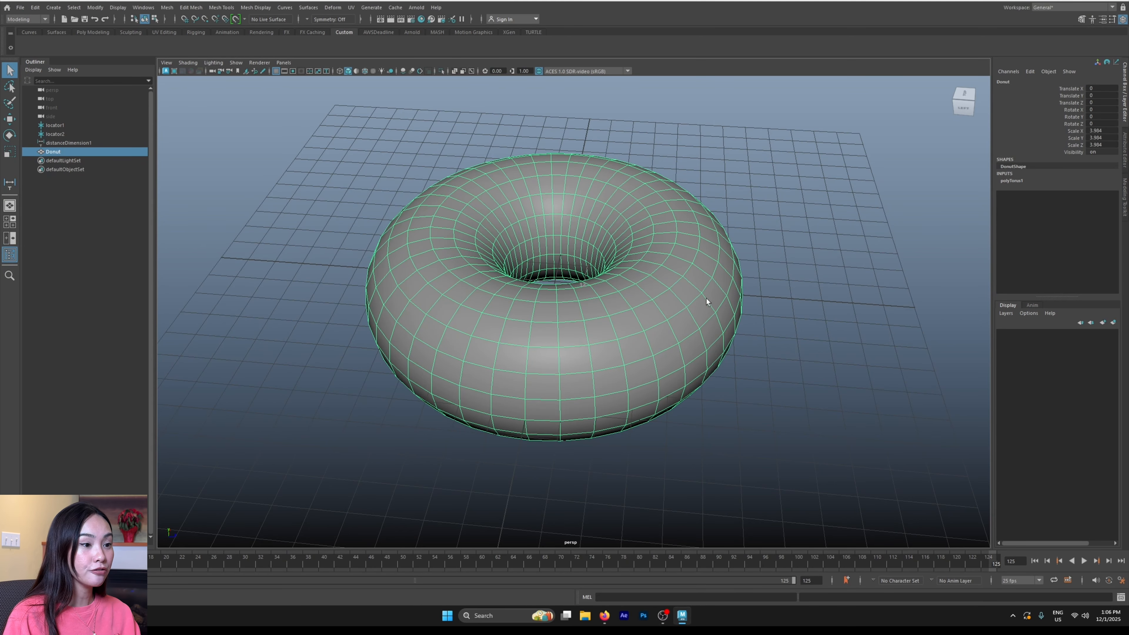
right_click(639, 298)
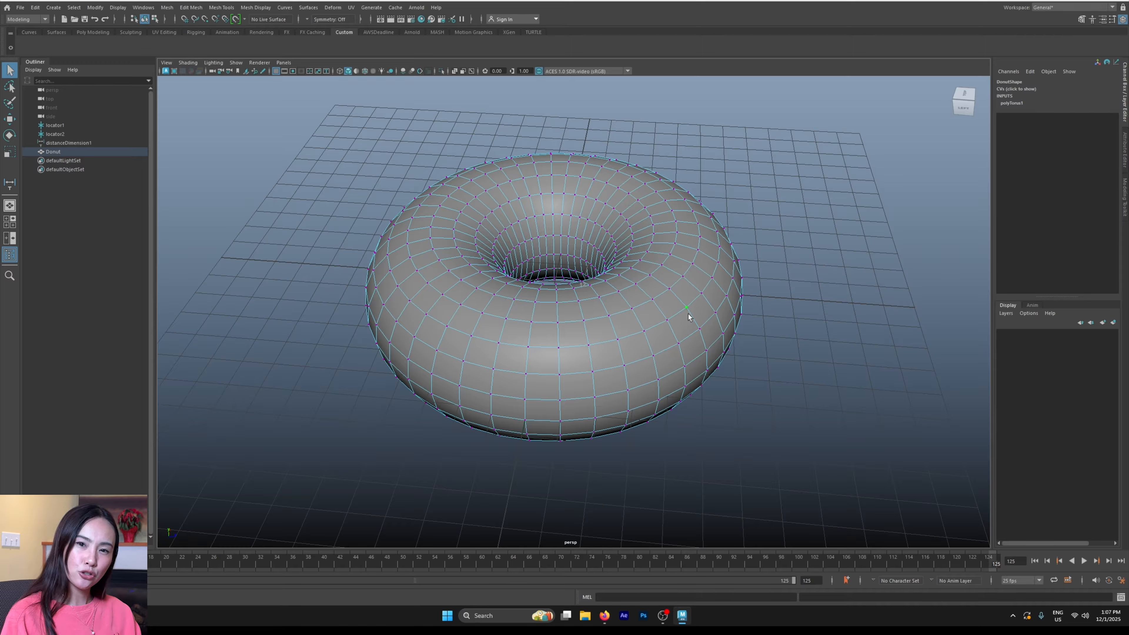
- Try to reshape the donut by moving single vertices on its upper outer side without soft selection
key(w)
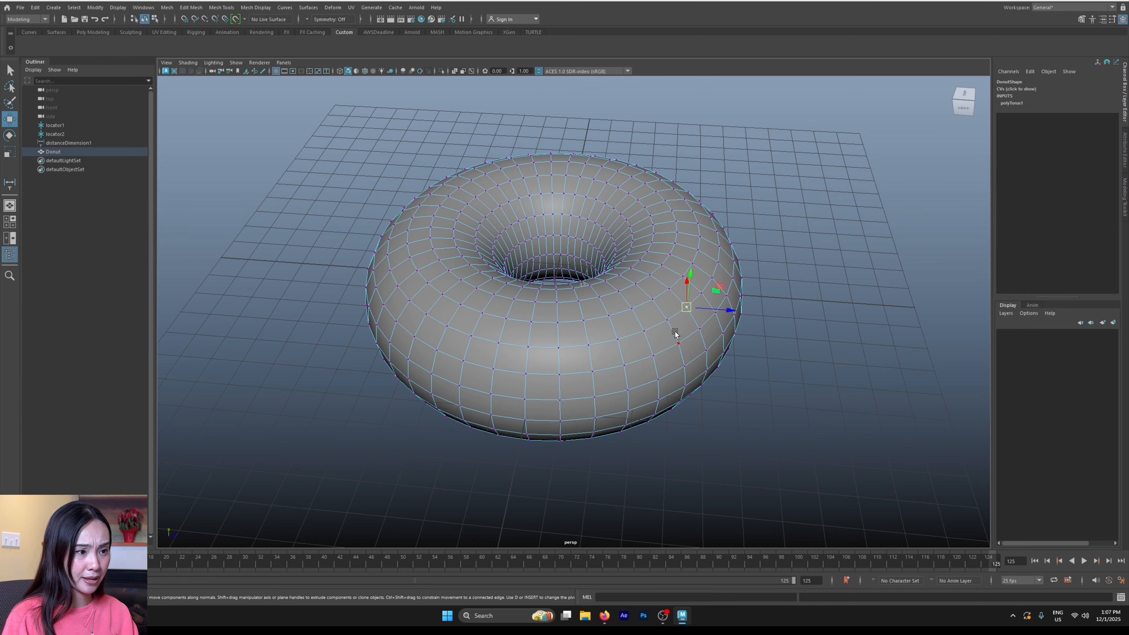
key(f)
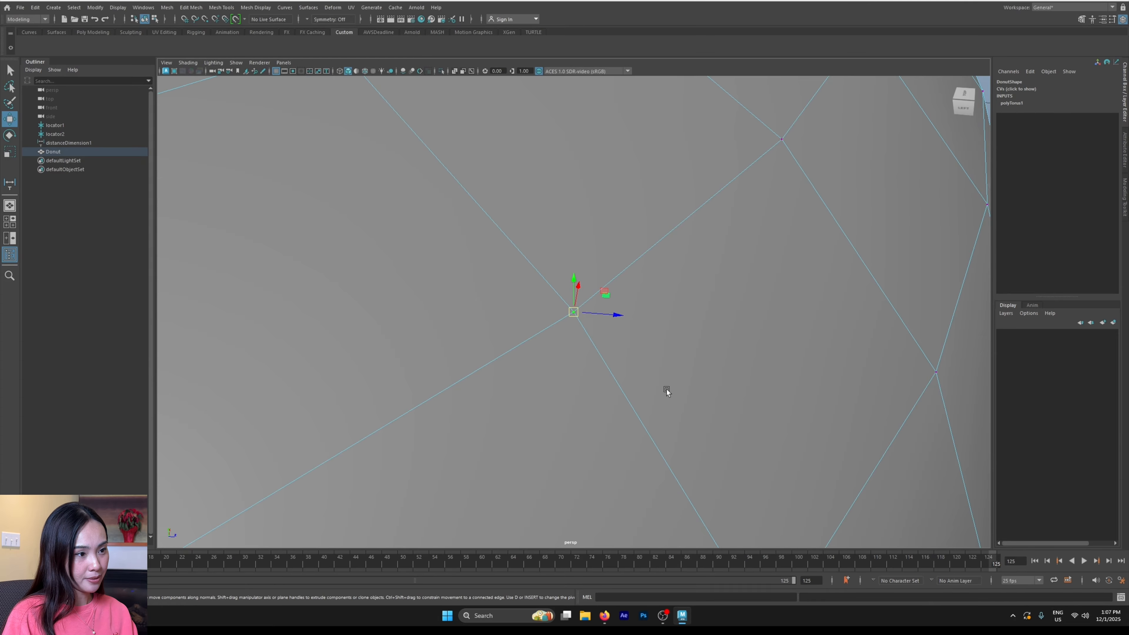
scroll(666, 388, down, 5)
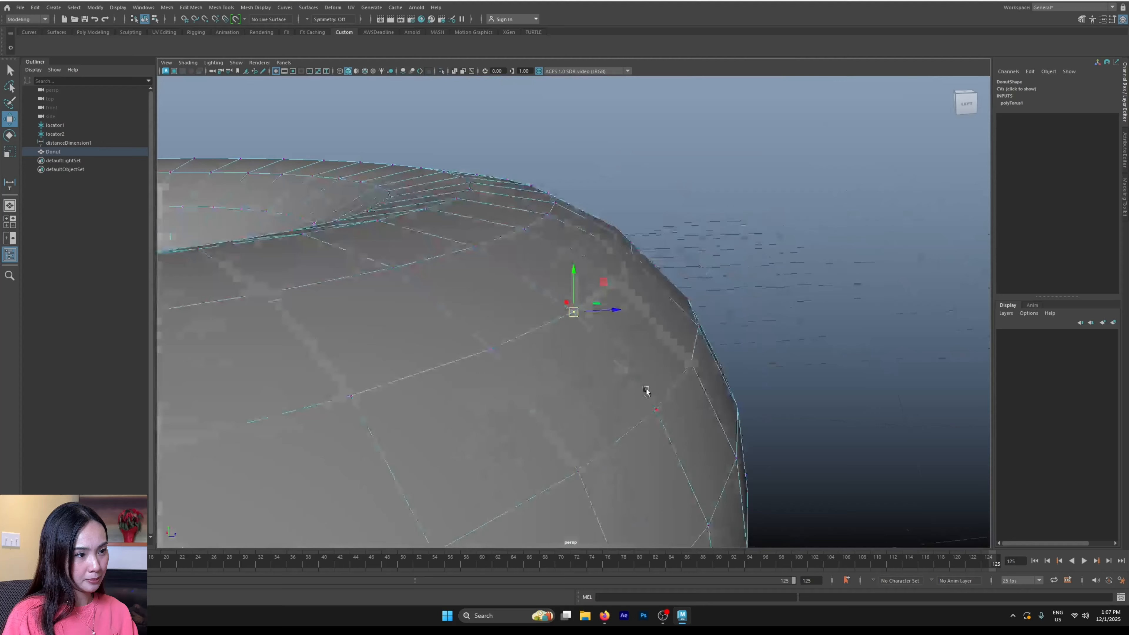
alt+drag(646, 390, 652, 387)
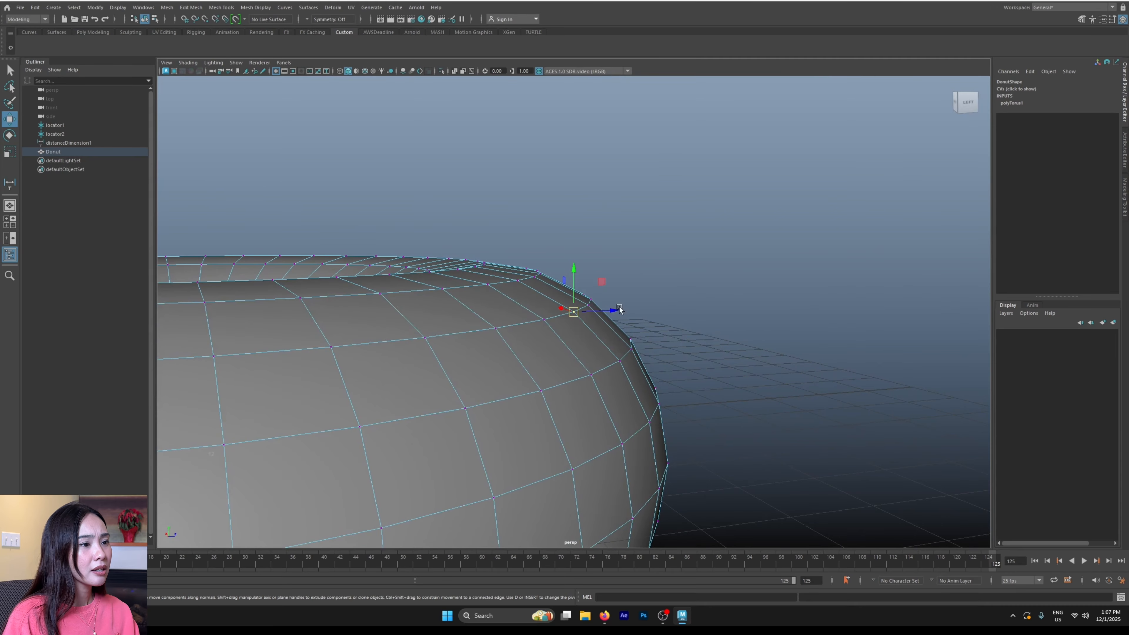
drag(593, 312, 575, 337)
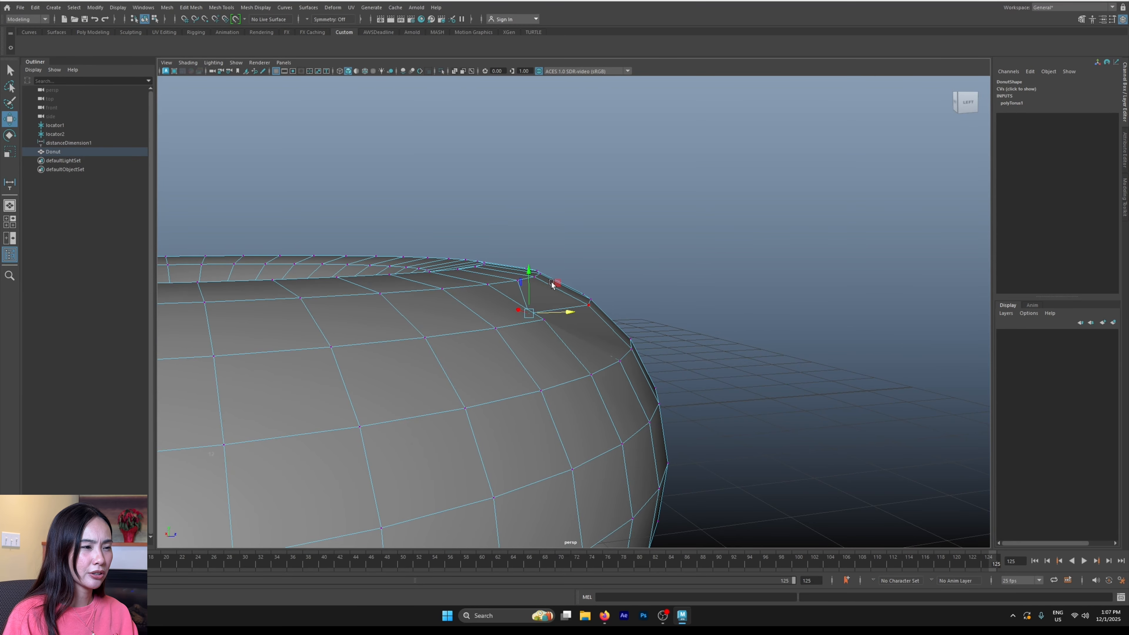
drag(529, 266, 545, 202)
alt+drag(604, 292, 621, 319)
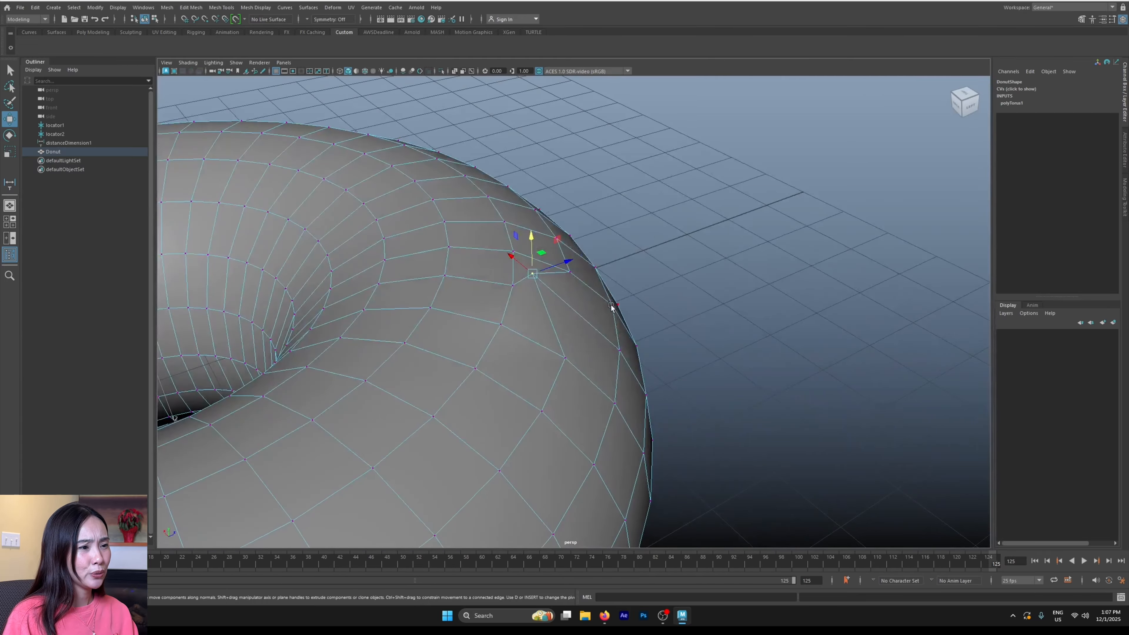
mouse_move(612, 308)
middle_down()
mouse_move(643, 295)
mouse_move(616, 310)
middle_up()
alt+drag(615, 310, 673, 280)
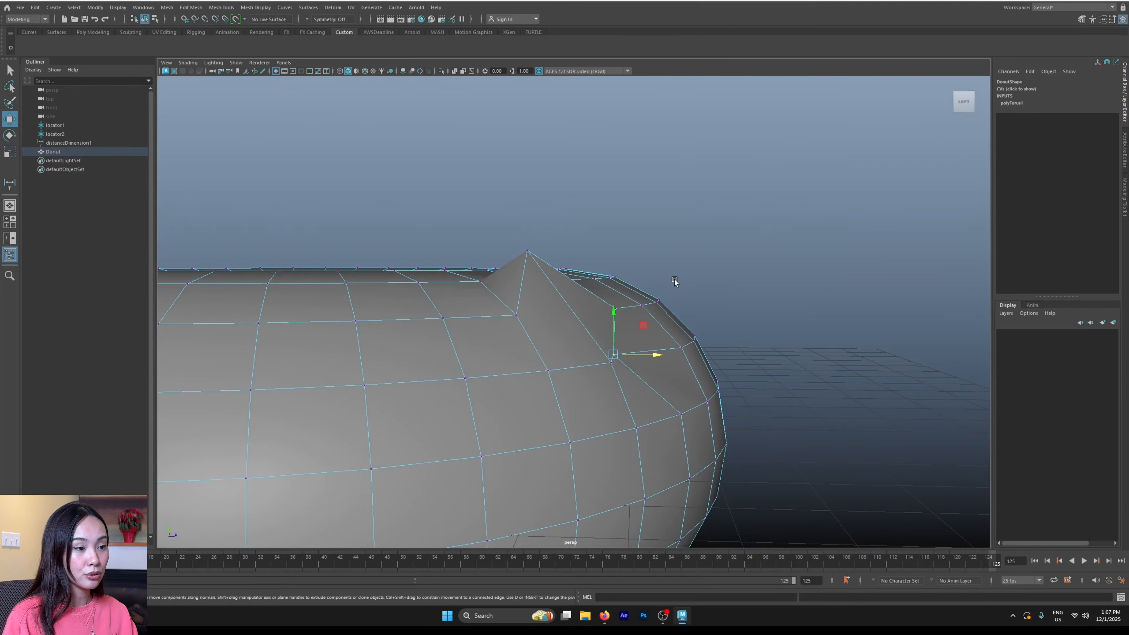
- Undo the single-vertex moves on the donut's upper outer side
key(ctrl+z)
key(ctrl+z)
key(ctrl+z)
key(ctrl+z)
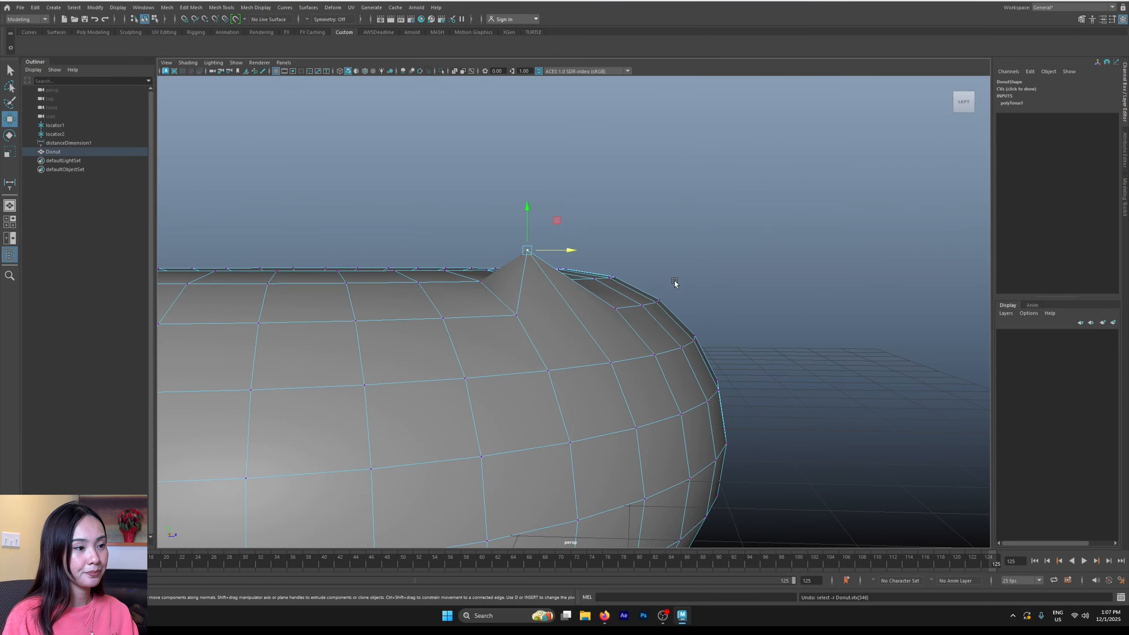
- Turn on Soft Selection for the vertex on the upper outer side and widen its falloff across the neighbouring part of the donut
alt+drag(870, 380, 890, 398)
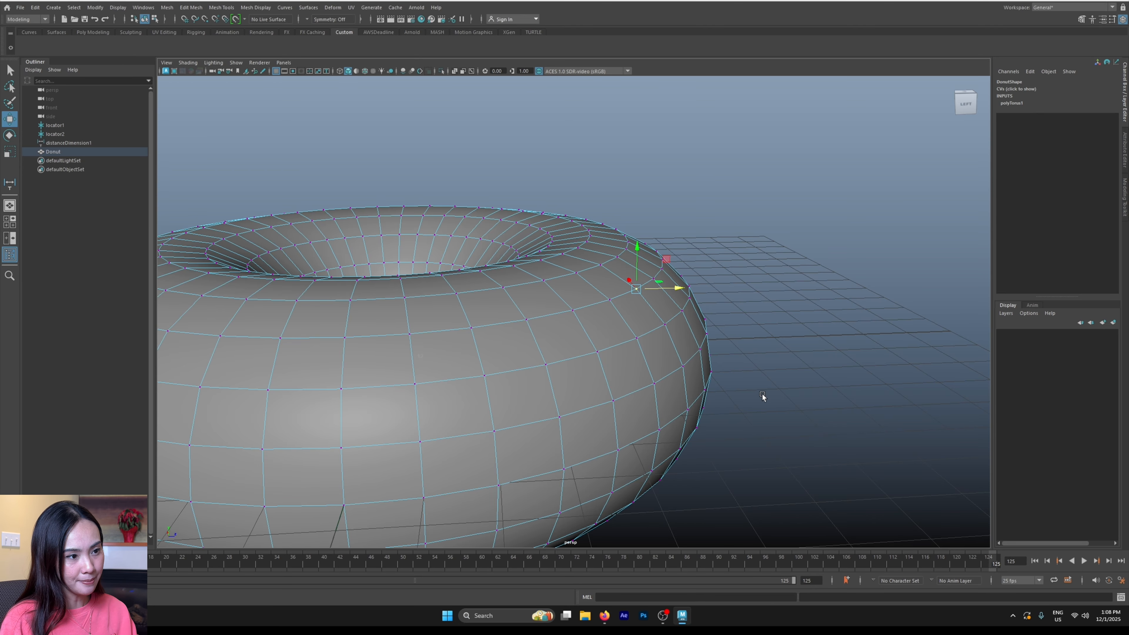
key(b)
mouse_move(745, 372)
alt+mouse_down()
mouse_move(712, 385)
mouse_move(676, 376)
mouse_move(681, 392)
mouse_move(733, 386)
alt+mouse_up()
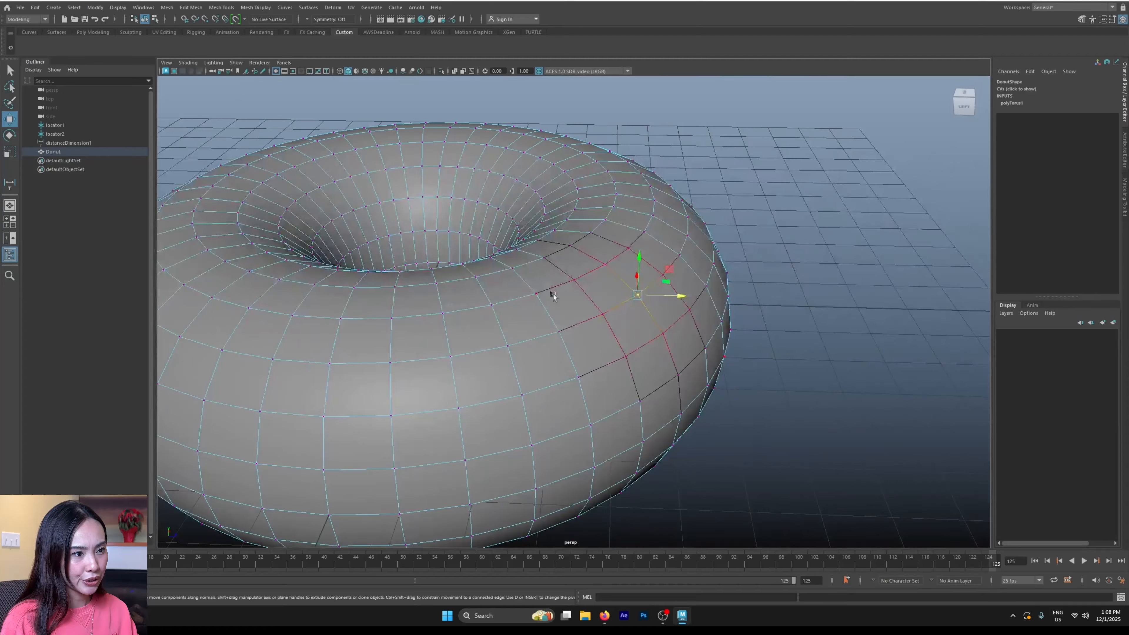
alt+drag(616, 298, 833, 266)
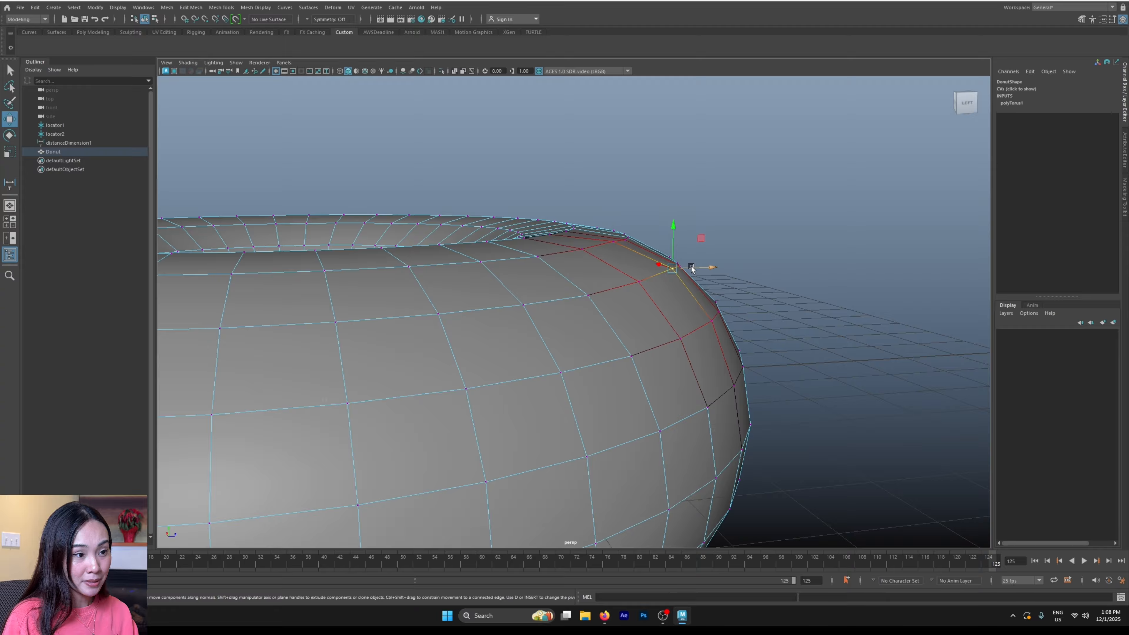
key(b)
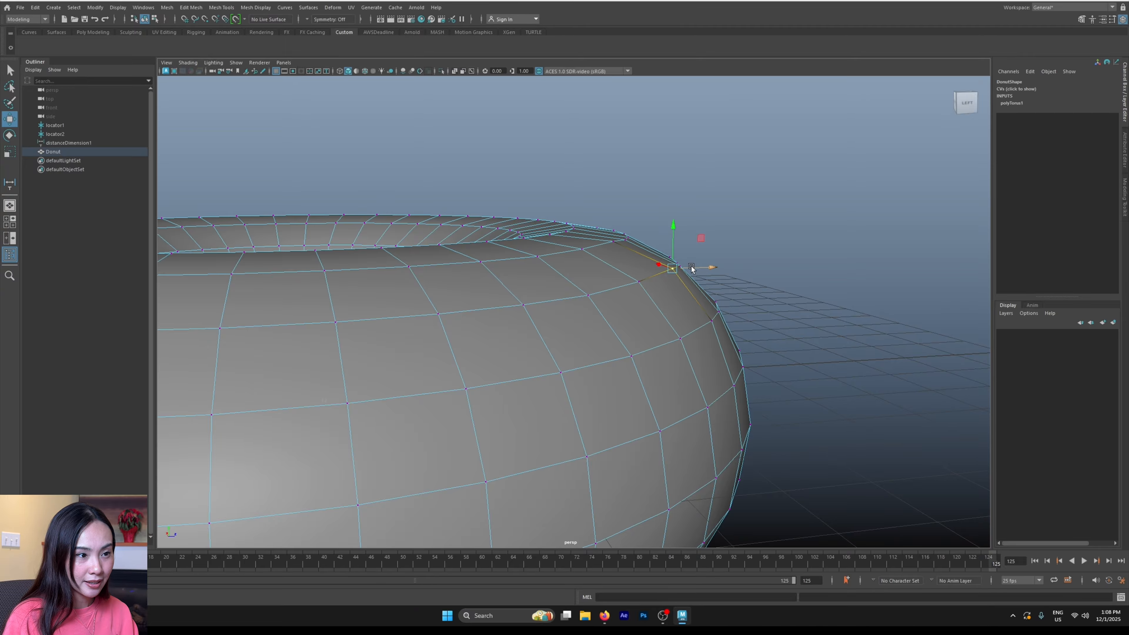
drag(691, 269, 1127, 293)
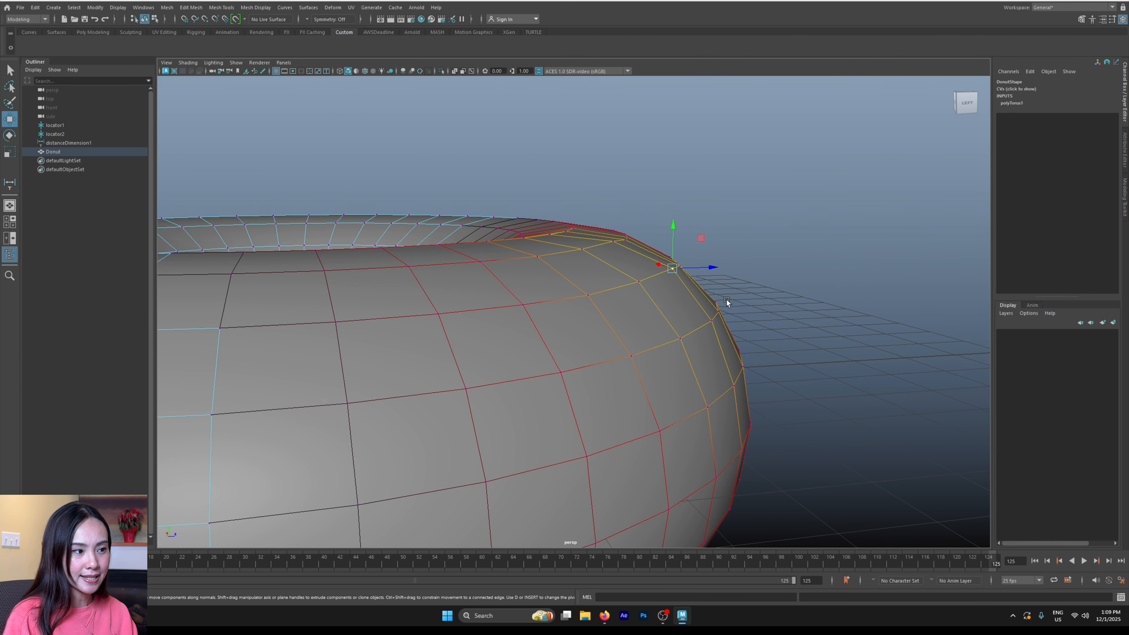
- Pull the soft-selected vertex on the upper outer side slightly outward and raise a vertex on the donut's top surface
scroll(711, 307, down, 5)
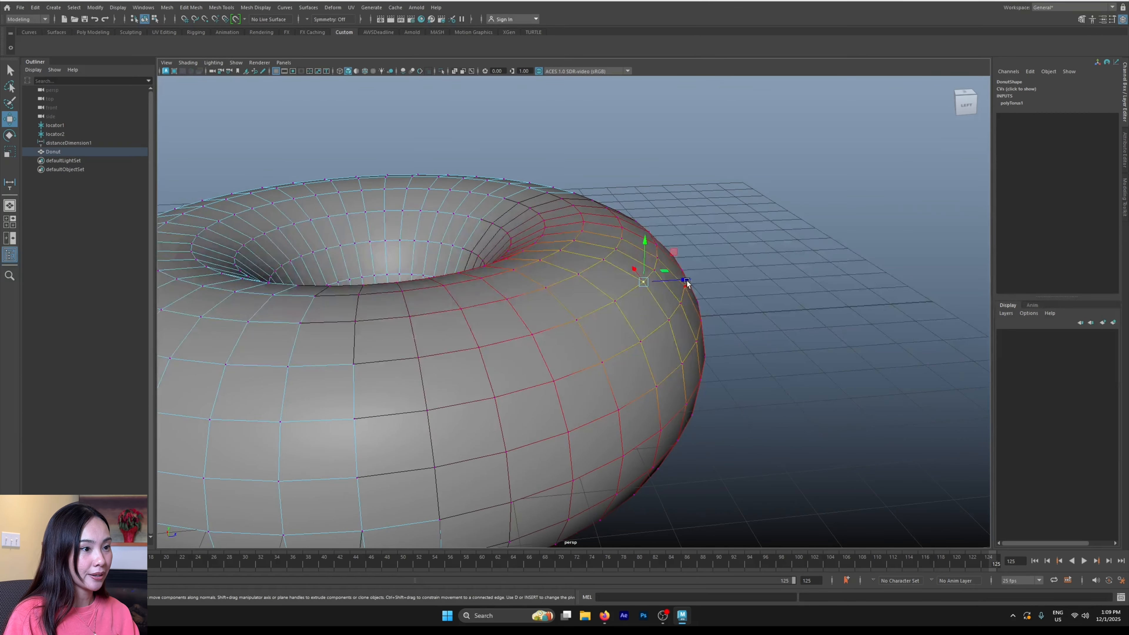
drag(687, 283, 696, 286)
alt+drag(672, 357, 626, 336)
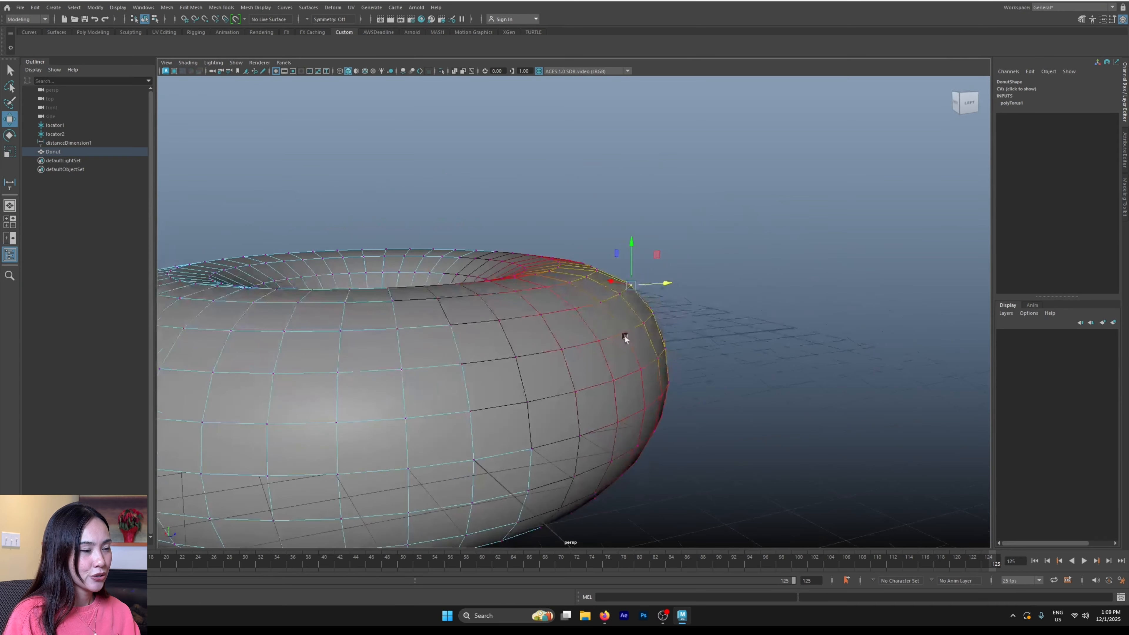
click(558, 265)
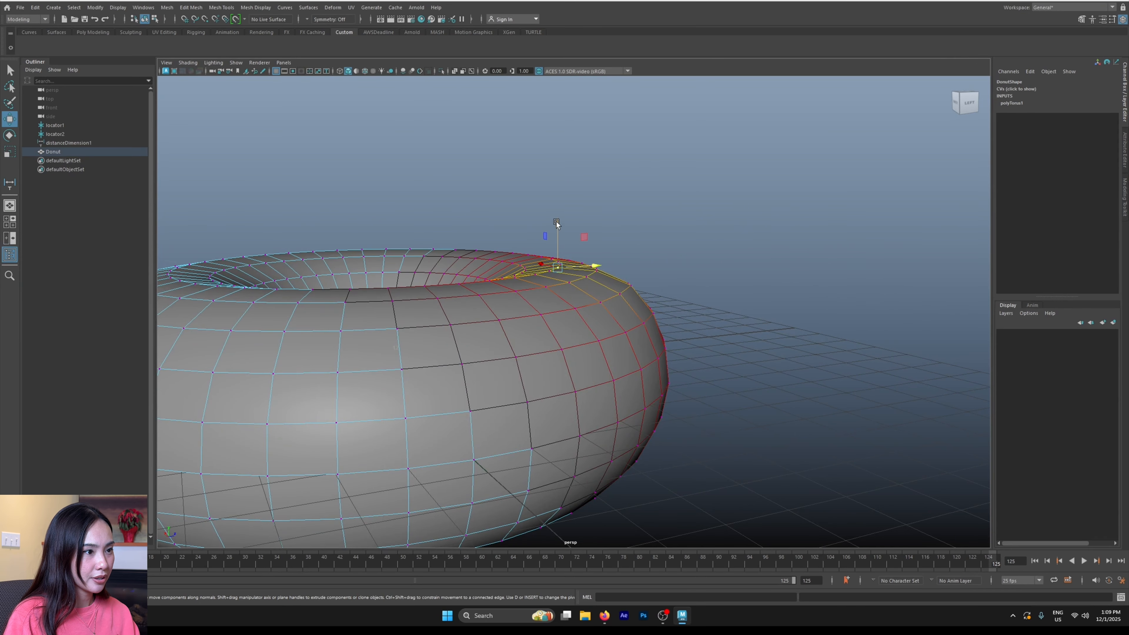
drag(557, 222, 557, 212)
alt+middle_drag(668, 438, 682, 308)
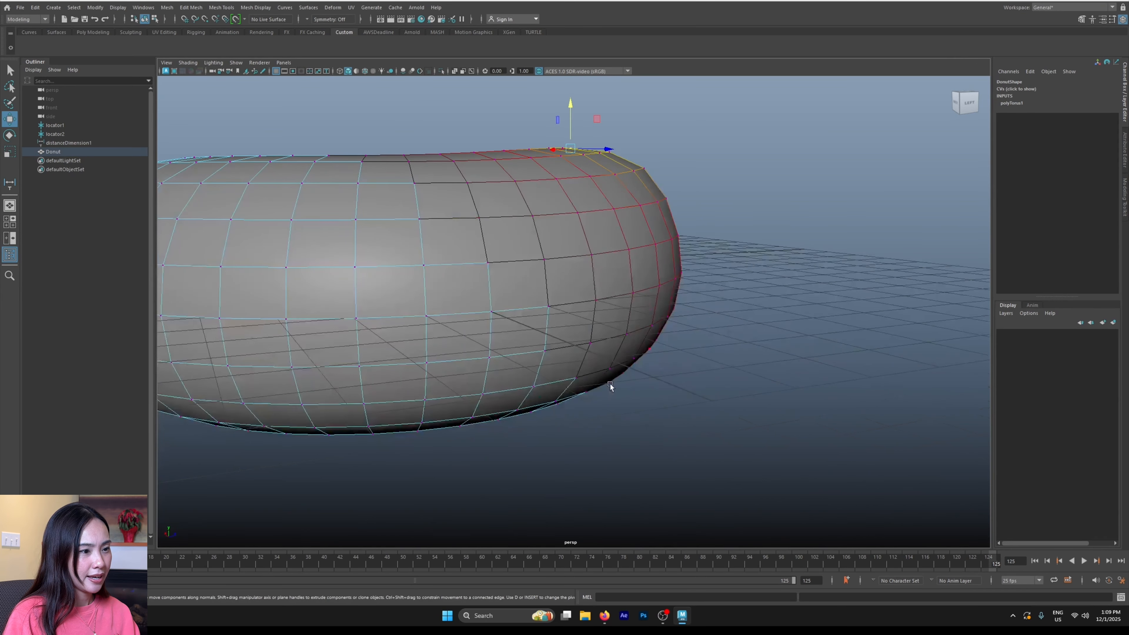
- Lower a soft-selected vertex on the donut's bottom outer edge and adjust one on the inner wall of the hole
click(610, 384)
drag(610, 341, 575, 364)
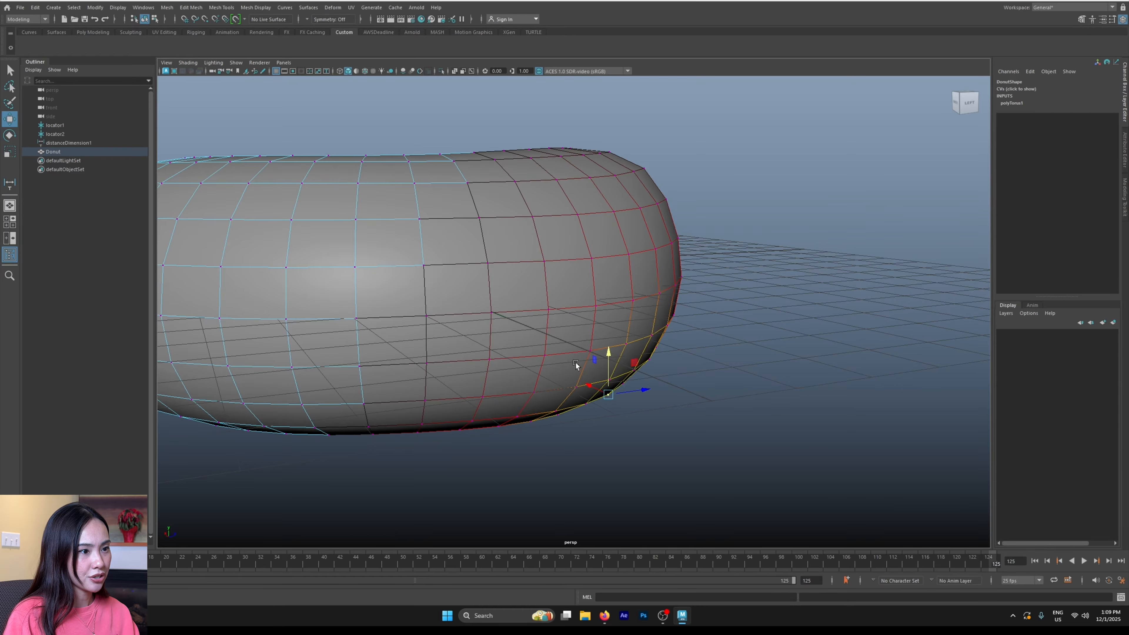
alt+right_drag(576, 365, 438, 350)
alt+drag(438, 351, 484, 369)
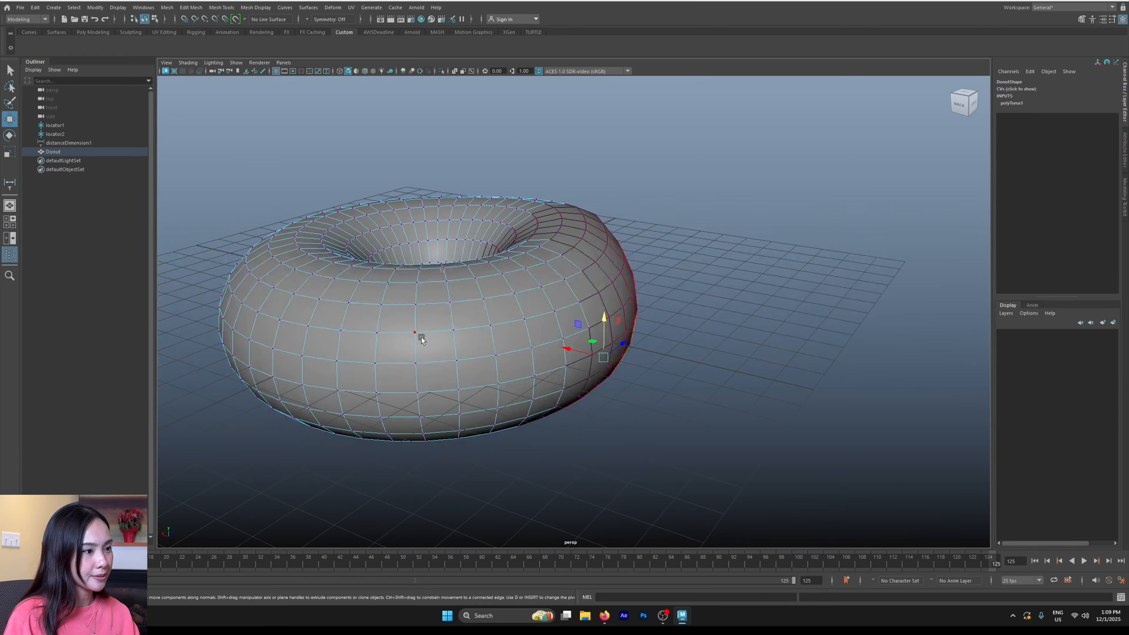
alt+drag(422, 339, 768, 341)
click(639, 330)
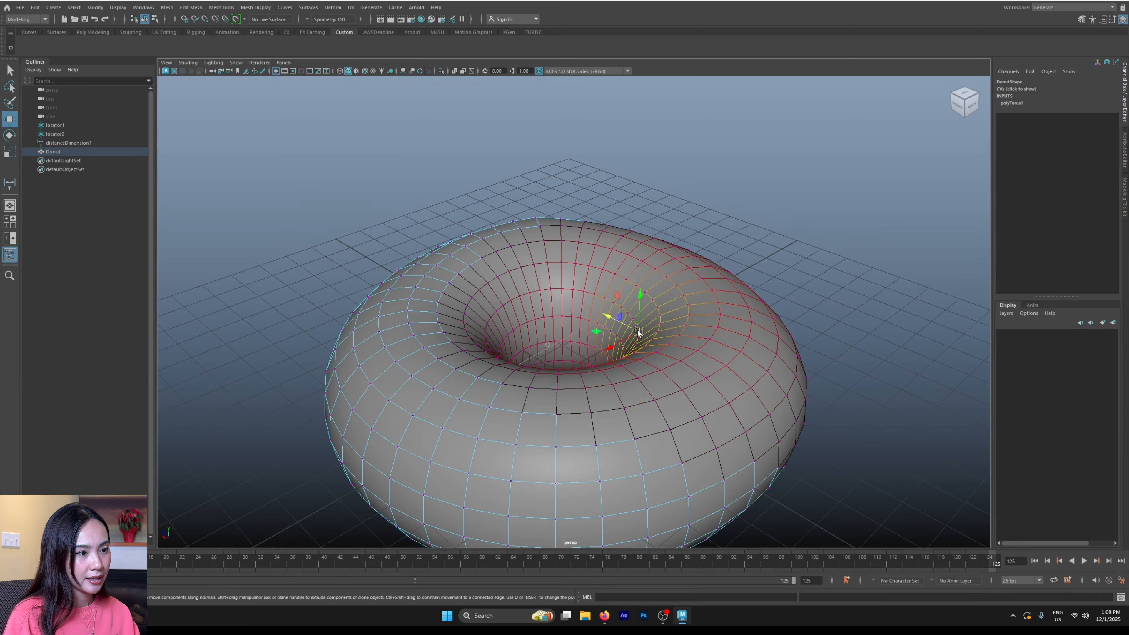
alt+drag(624, 339, 558, 262)
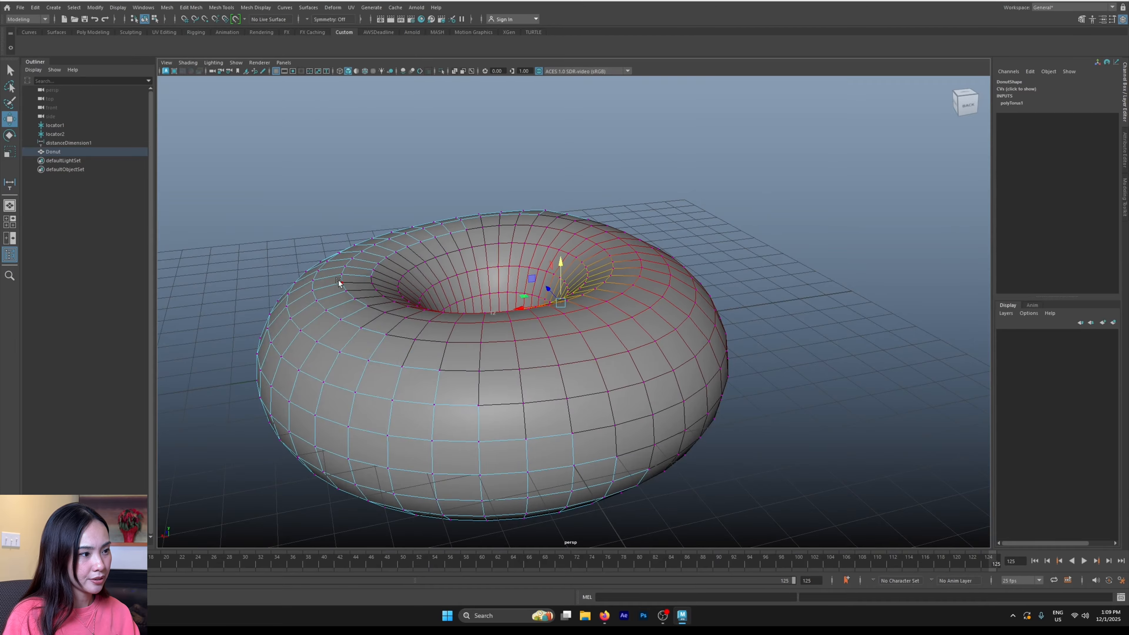
- Lower a soft-selected vertex on the donut's top surface slightly and shift another on its far upper rim vertically
click(369, 306)
drag(367, 264, 373, 271)
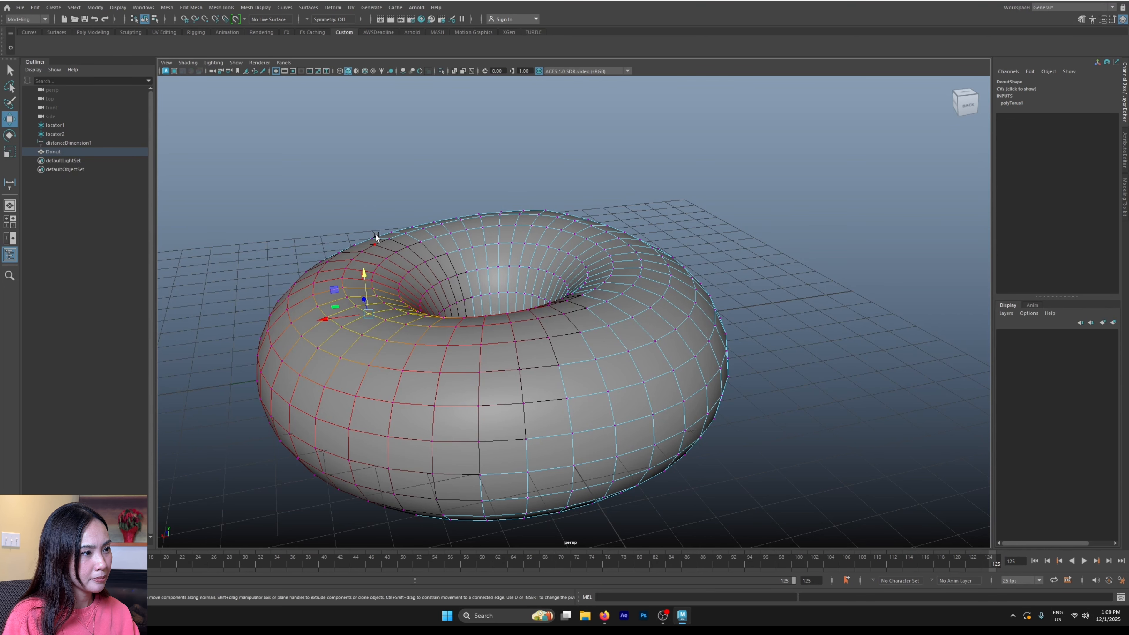
click(375, 244)
drag(369, 202, 433, 295)
- Adjust soft-selected vertices on the donut's underside and opposite upper side to make its shape uneven
click(240, 353)
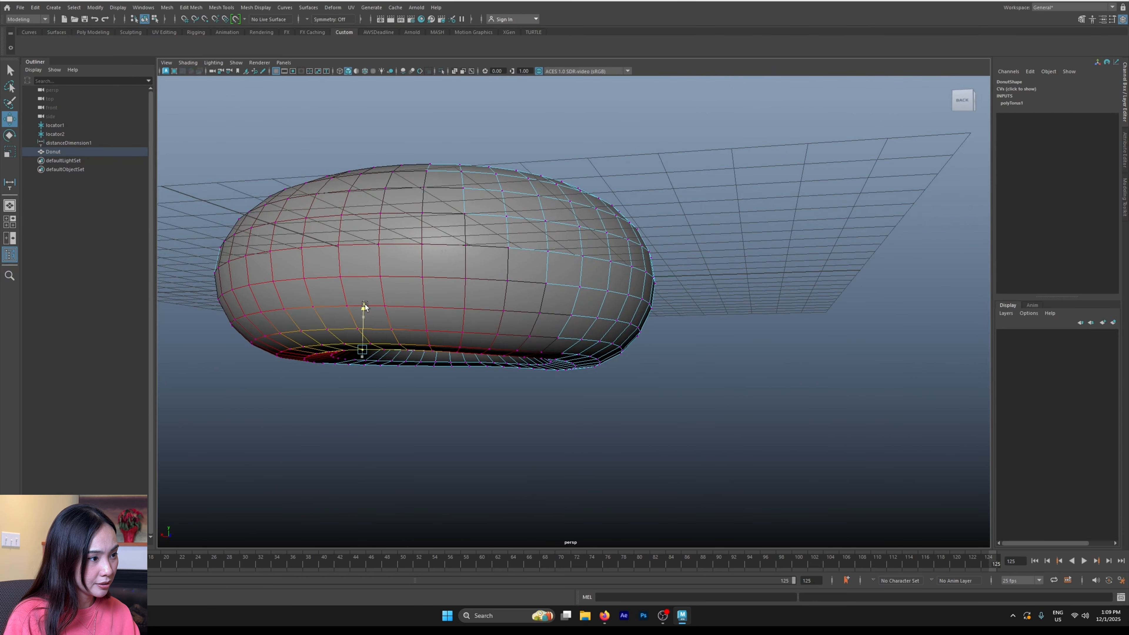
alt+drag(366, 304, 730, 288)
click(657, 292)
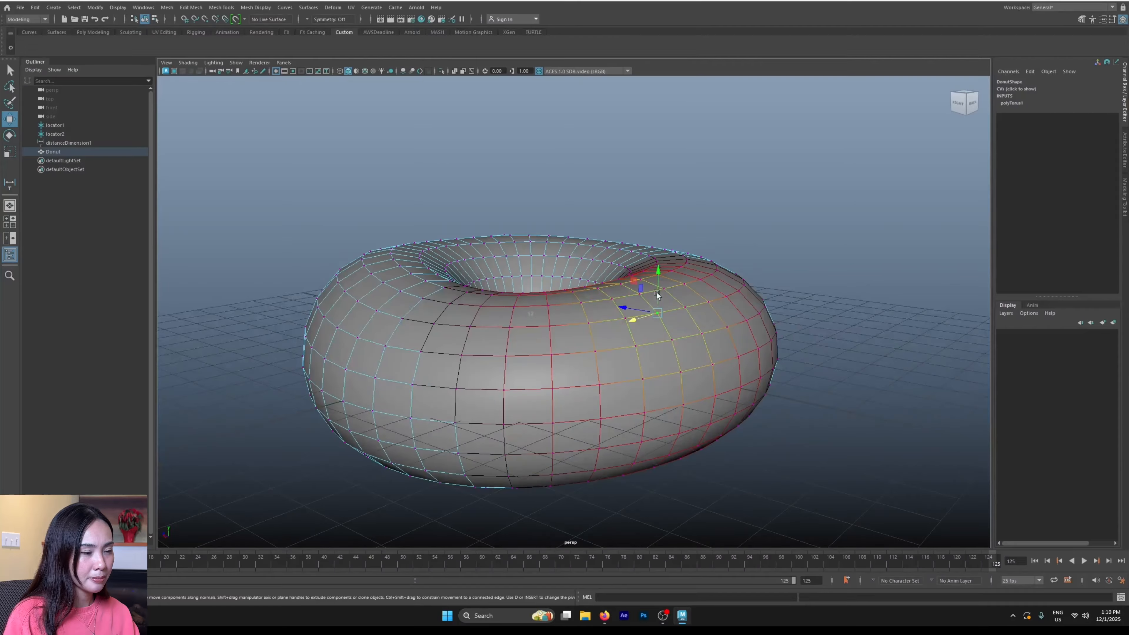
click(657, 267)
alt+drag(657, 267, 690, 298)
- Return the donut to Object Mode
right_click(690, 297)
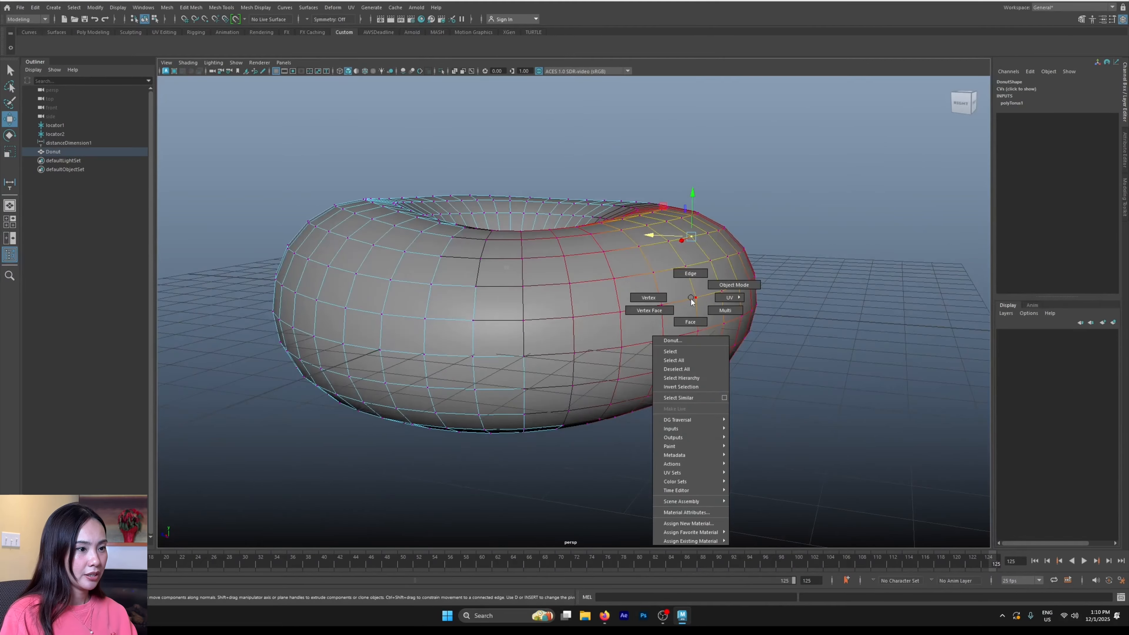
click(722, 287)
click(707, 299)
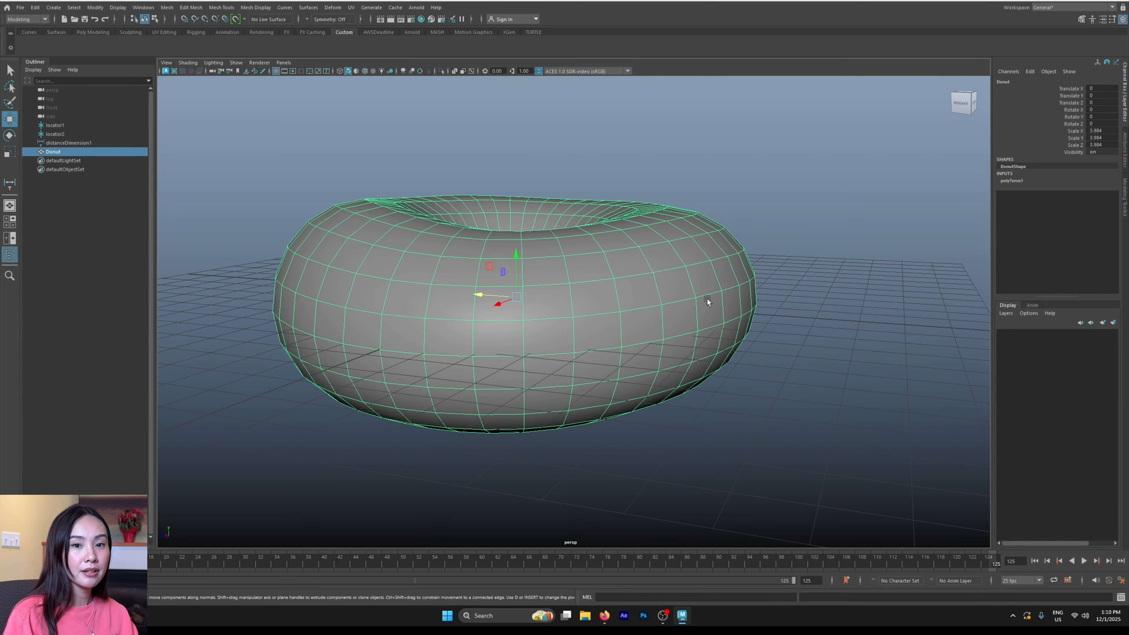
- Switch the donut to vertex editing and toggle soft selection off and back on for a vertex on its outer side
right_click(614, 315)
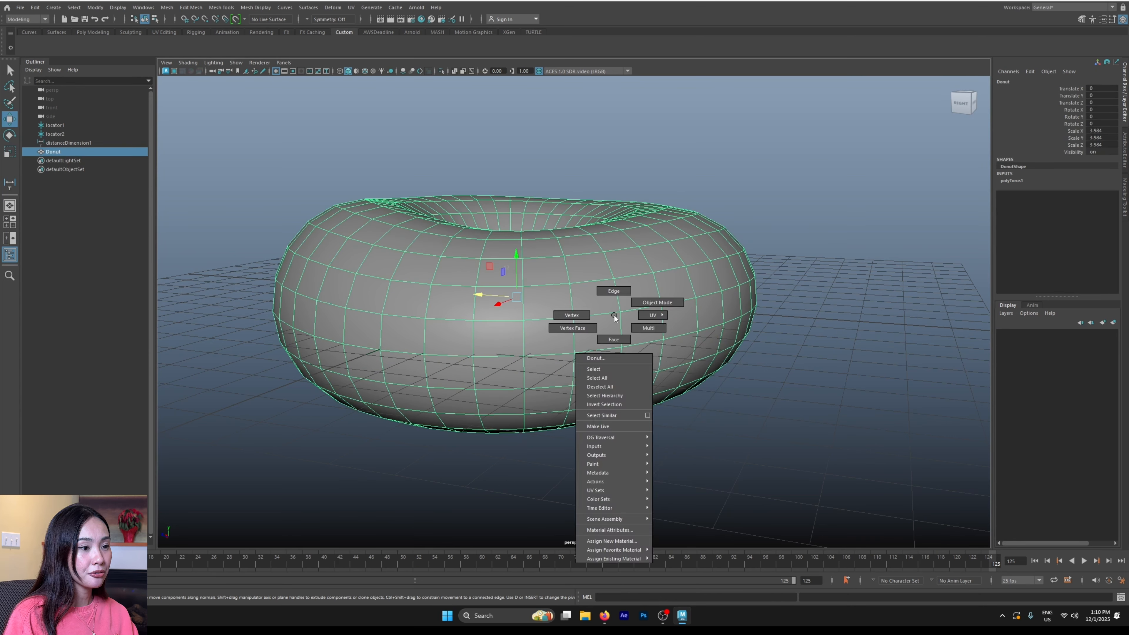
click(585, 315)
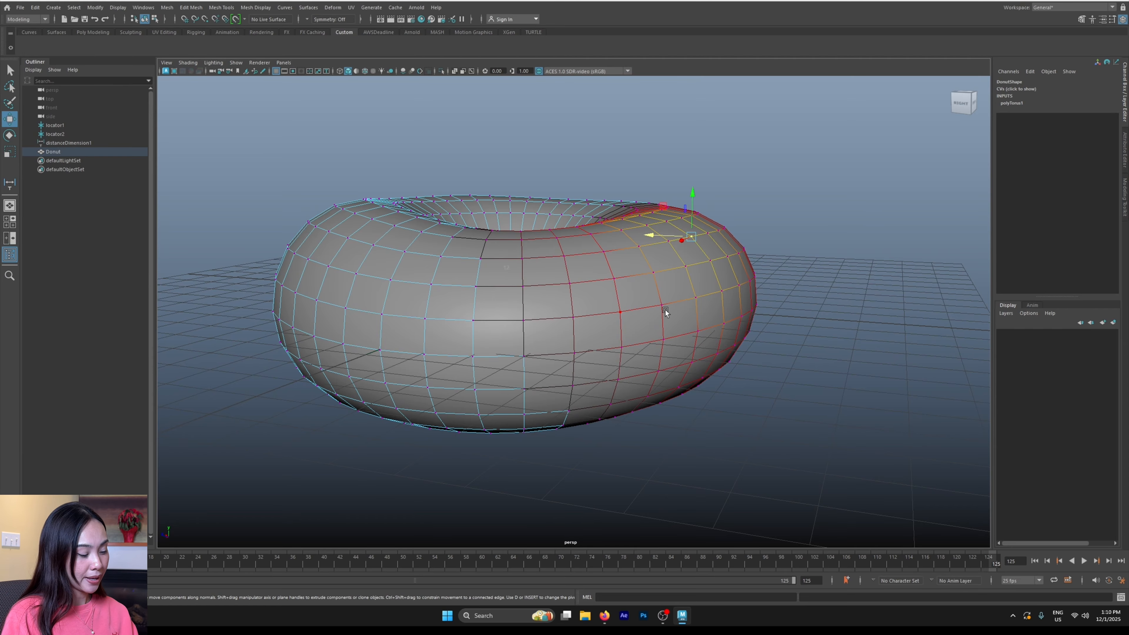
alt+drag(665, 310, 671, 256)
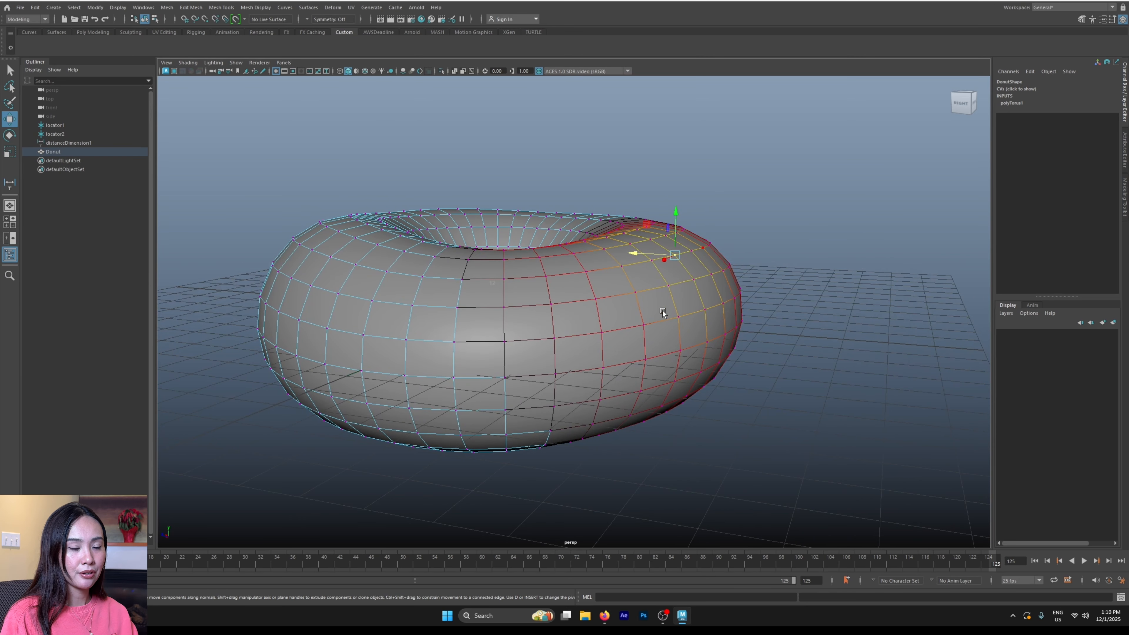
alt+drag(653, 263, 751, 309)
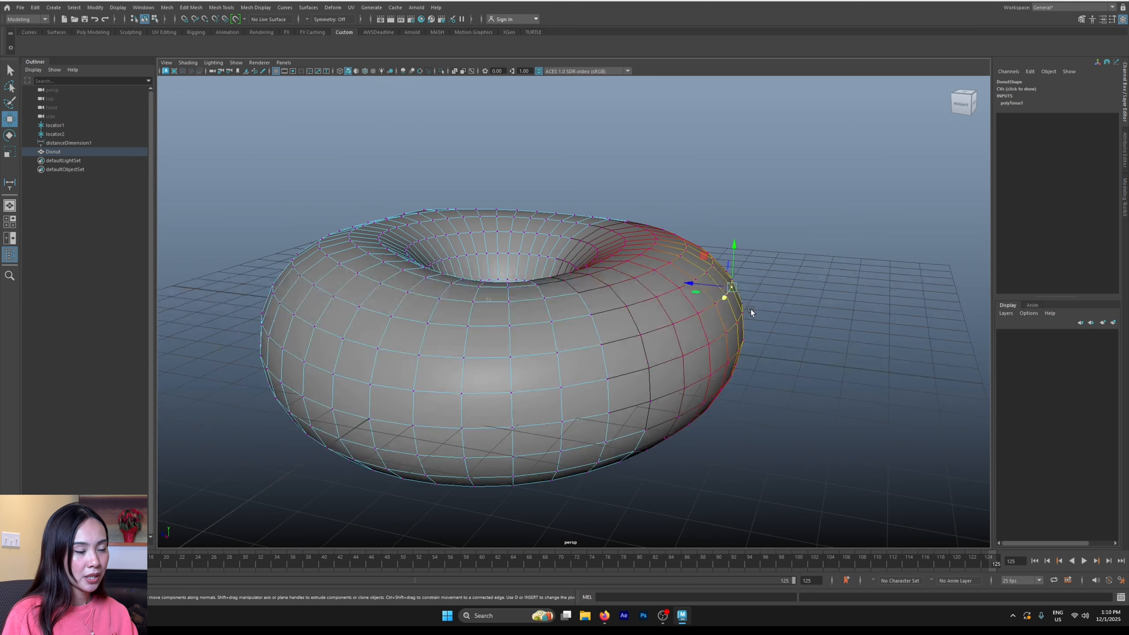
key(b)
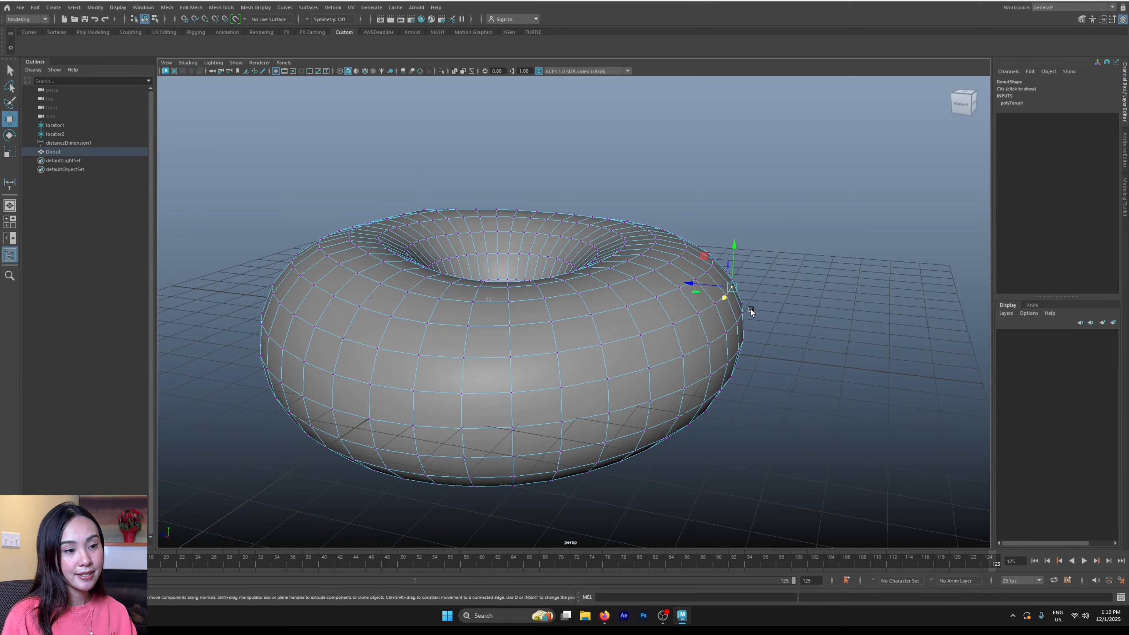
alt+drag(751, 309, 743, 308)
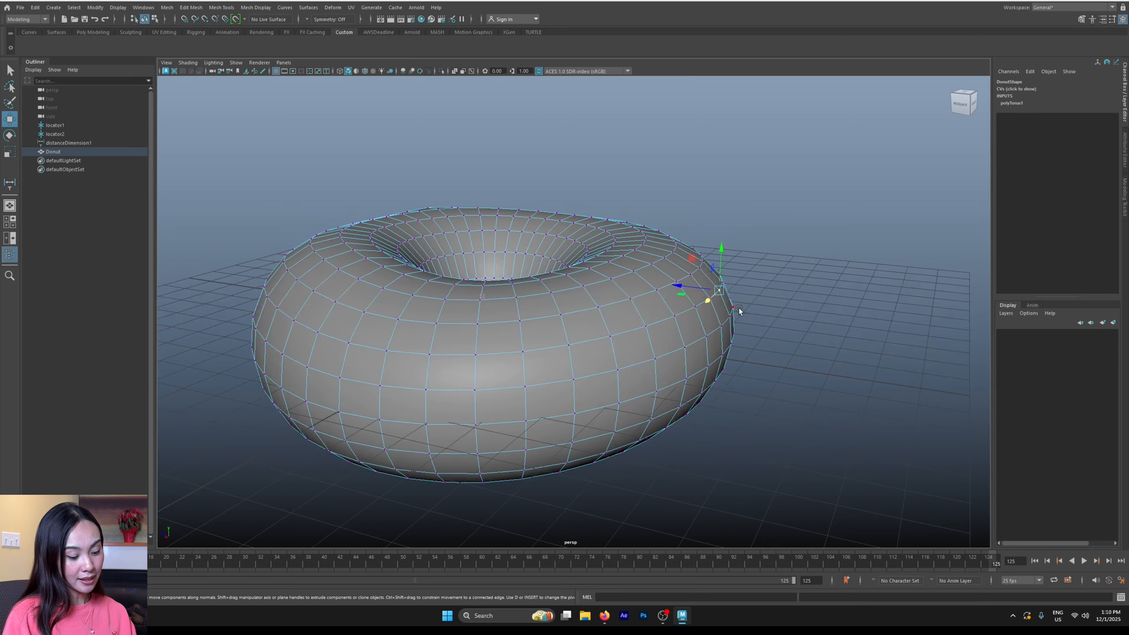
key(b)
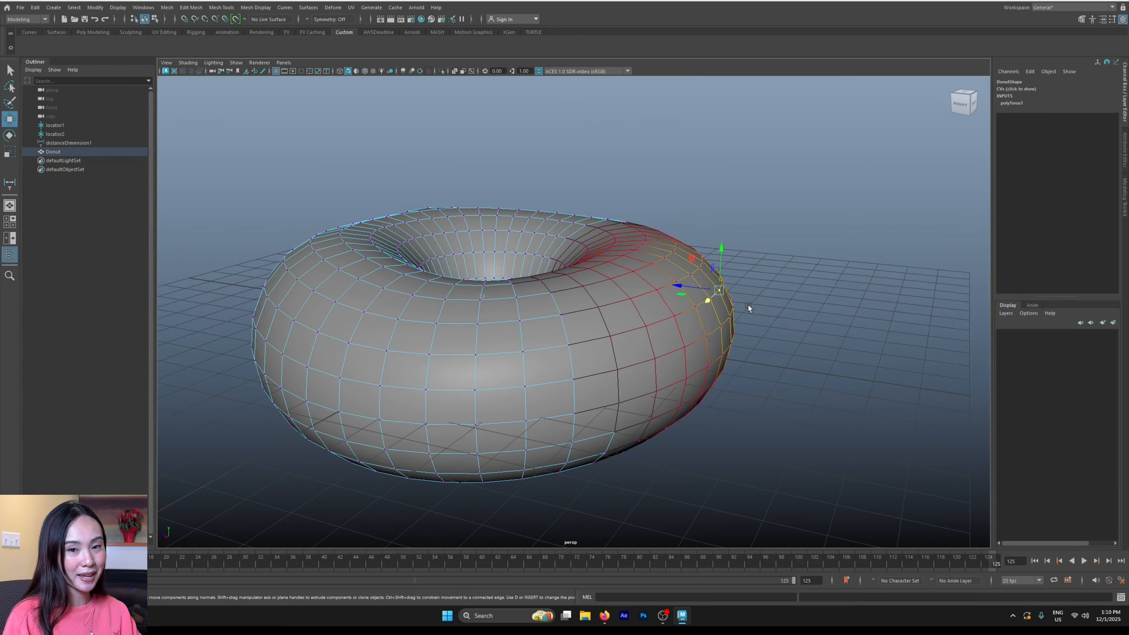
- Turn soft selection off, select a small group of vertices on the donut's outer side, and turn soft selection back on
key(b)
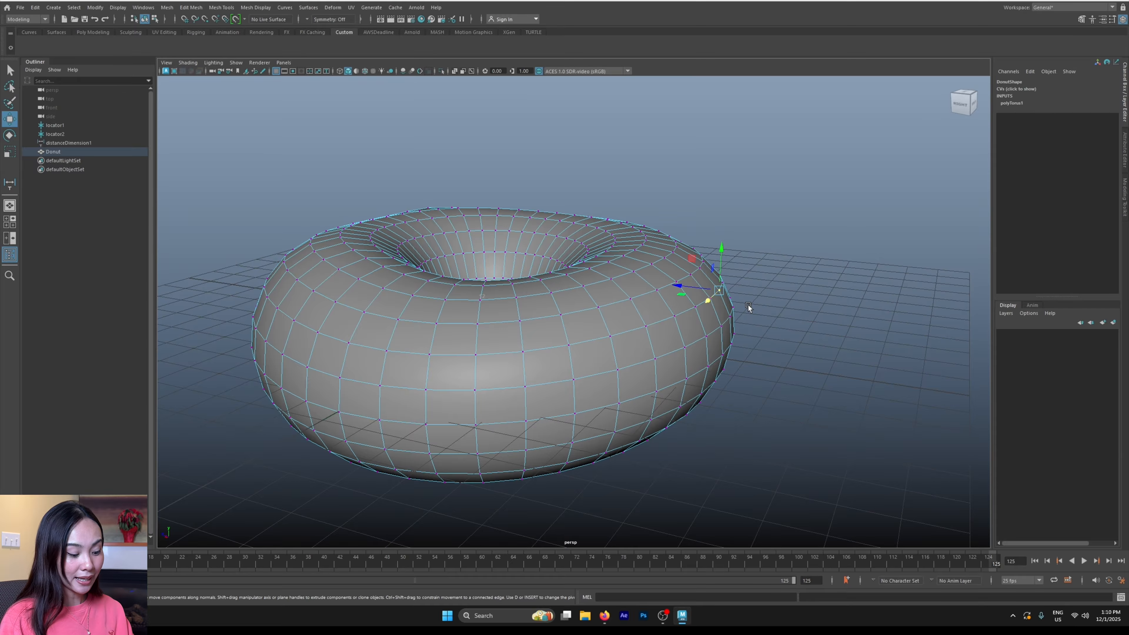
alt+drag(725, 329, 743, 314)
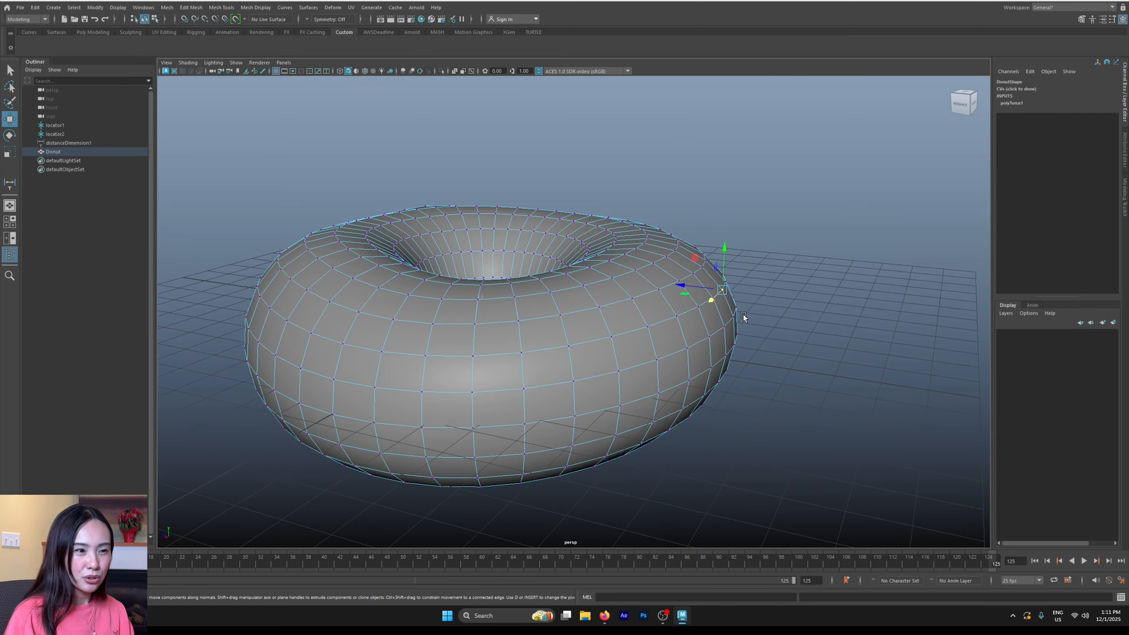
drag(780, 258, 715, 322)
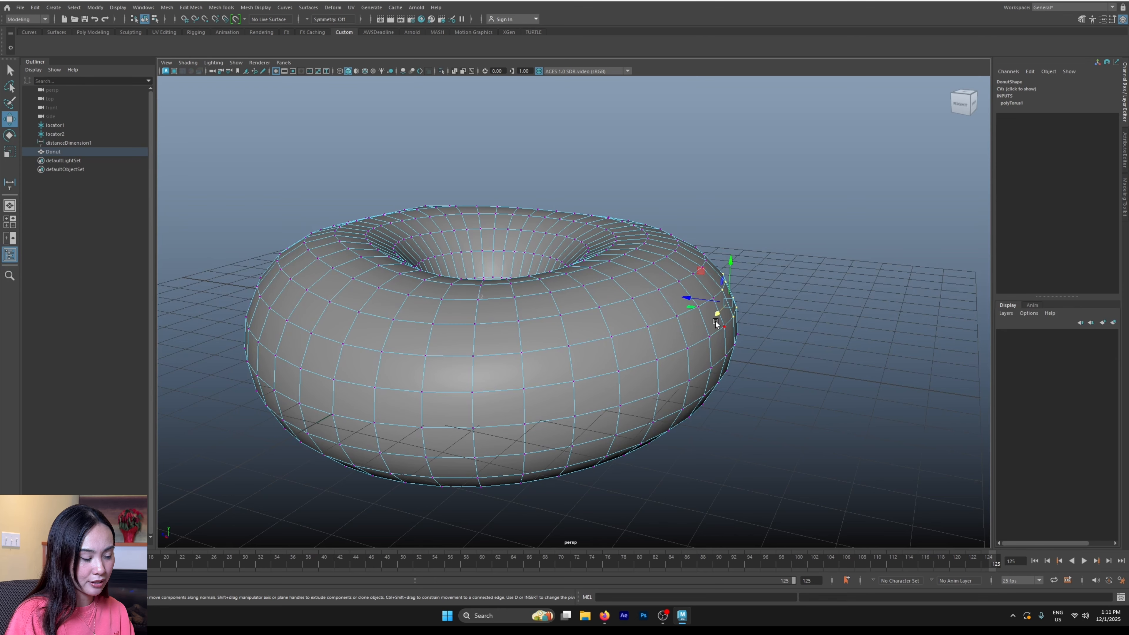
key(b)
- Compare the donut's unsmoothed mesh display with its smooth mesh preview from several angles
alt+drag(718, 315, 725, 349)
click(620, 364)
scroll(910, 362, up, 6)
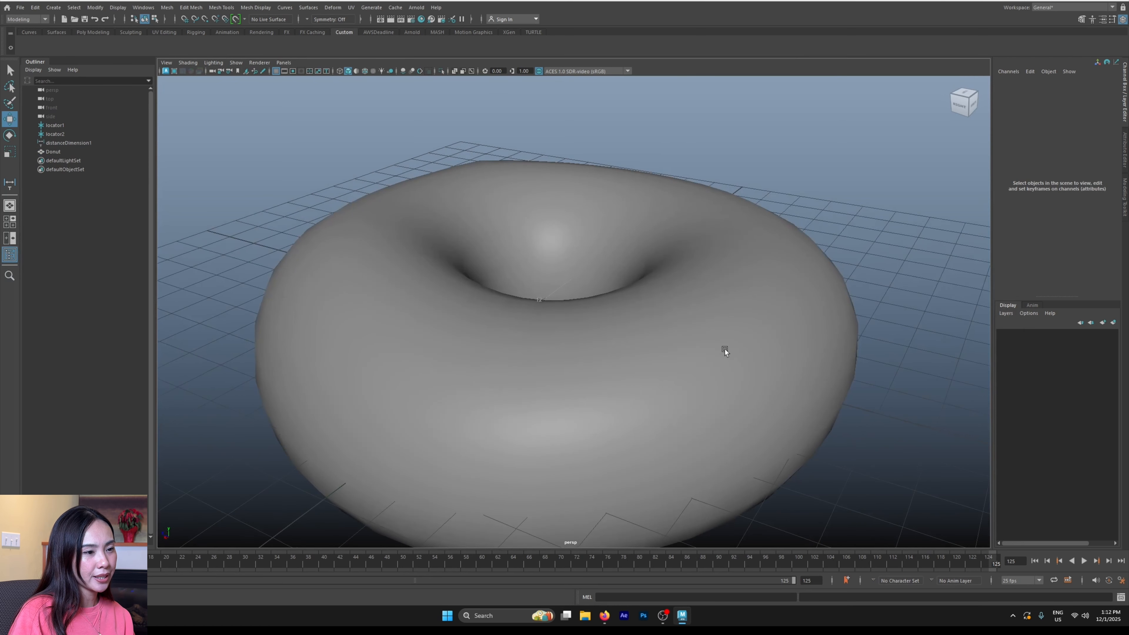
click(724, 348)
key(1)
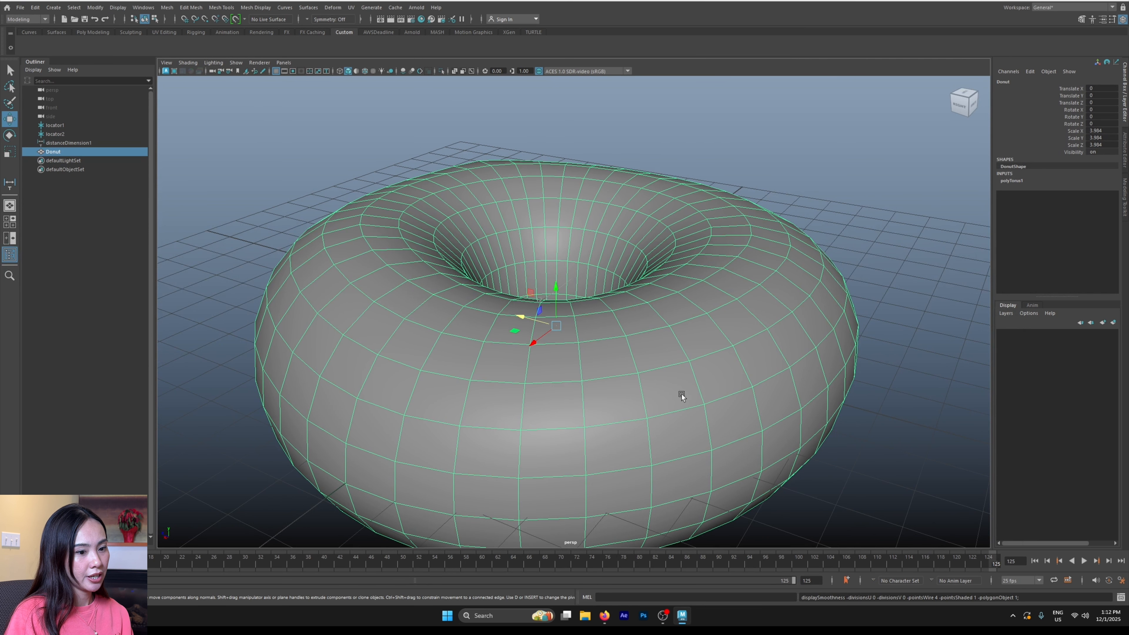
alt+drag(682, 393, 590, 340)
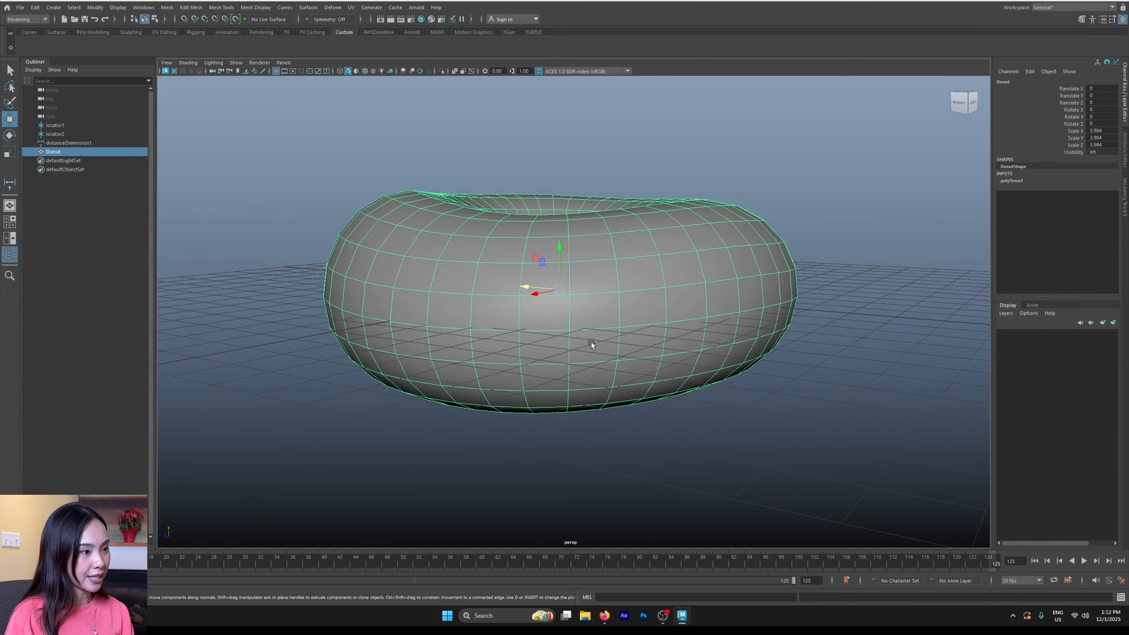
key(3)
alt+drag(768, 452, 641, 447)
click(776, 448)
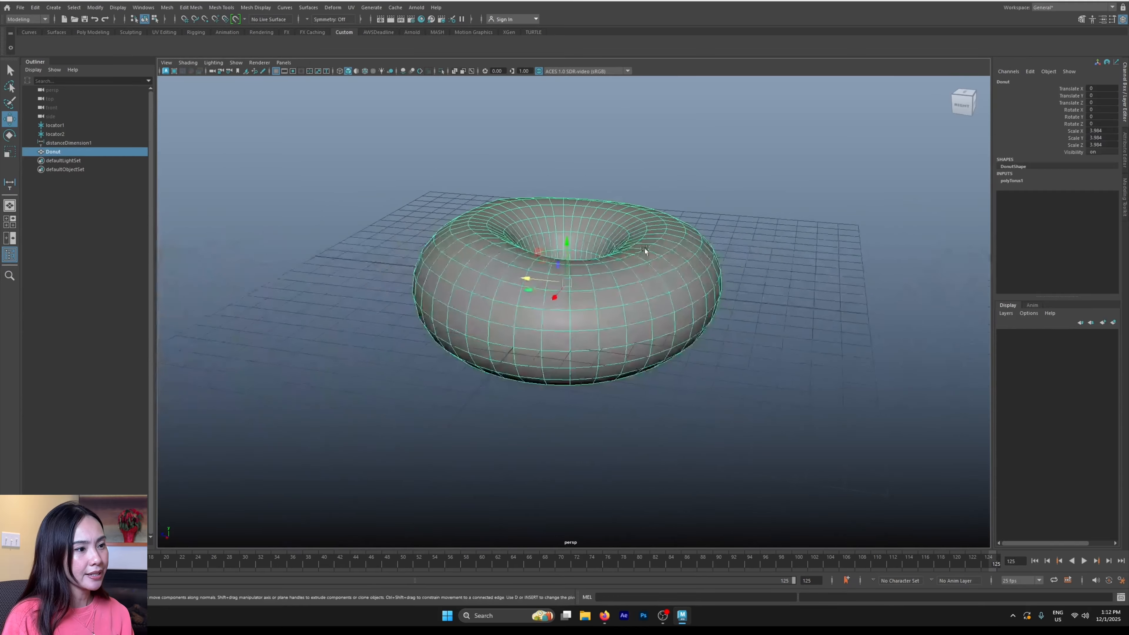
alt+drag(645, 248, 683, 266)
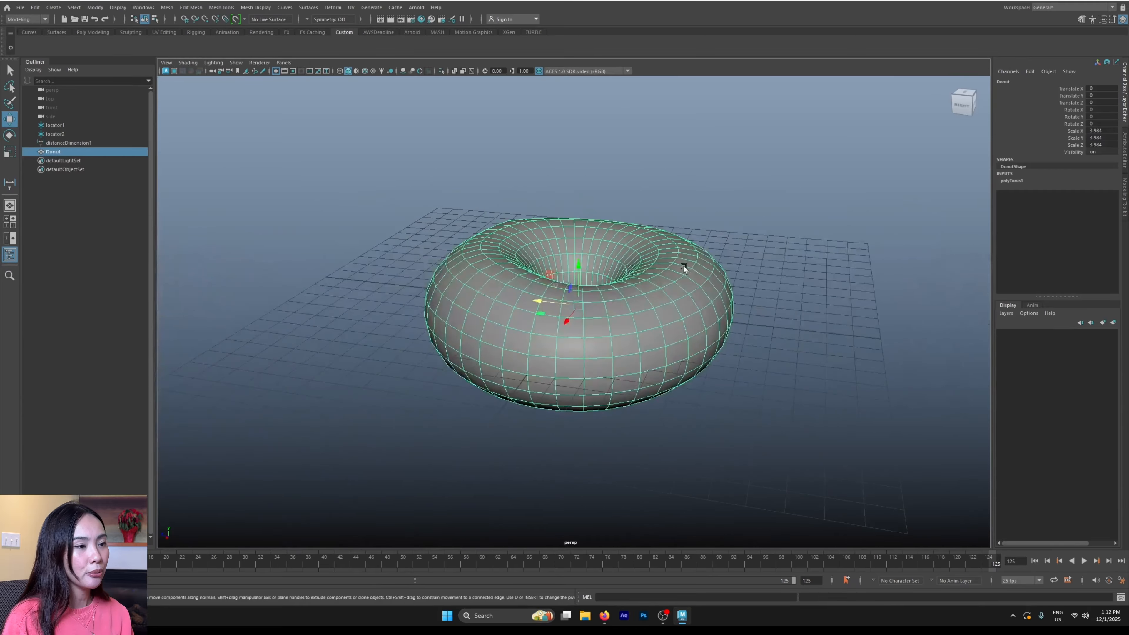
click(854, 261)
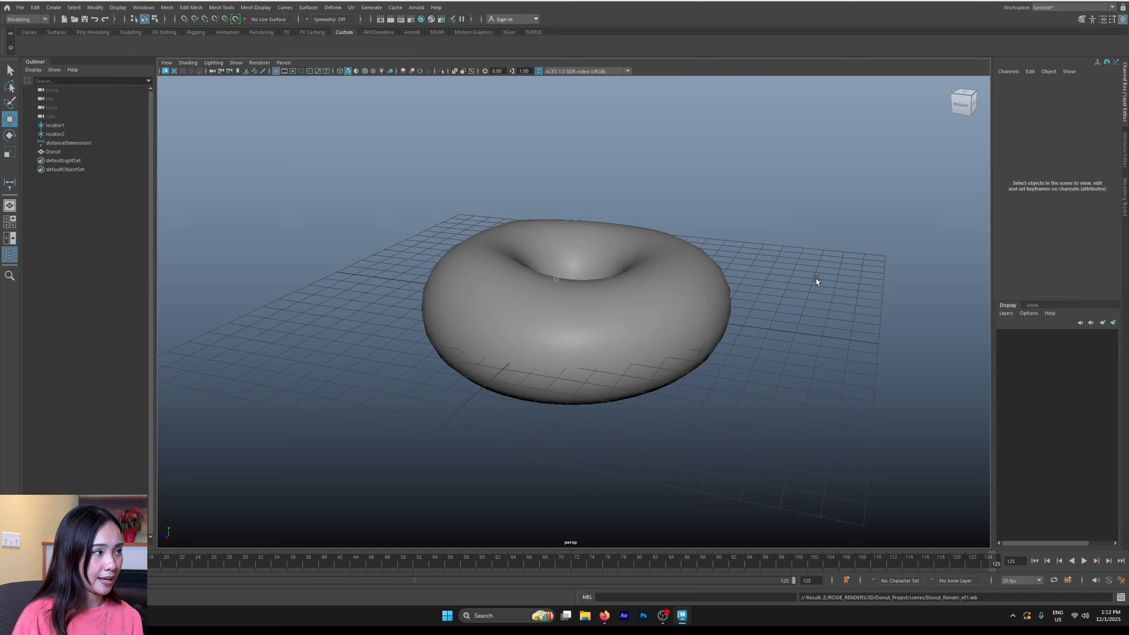
- Review the donut's transform values and its polyTorus construction inputs
click(587, 280)
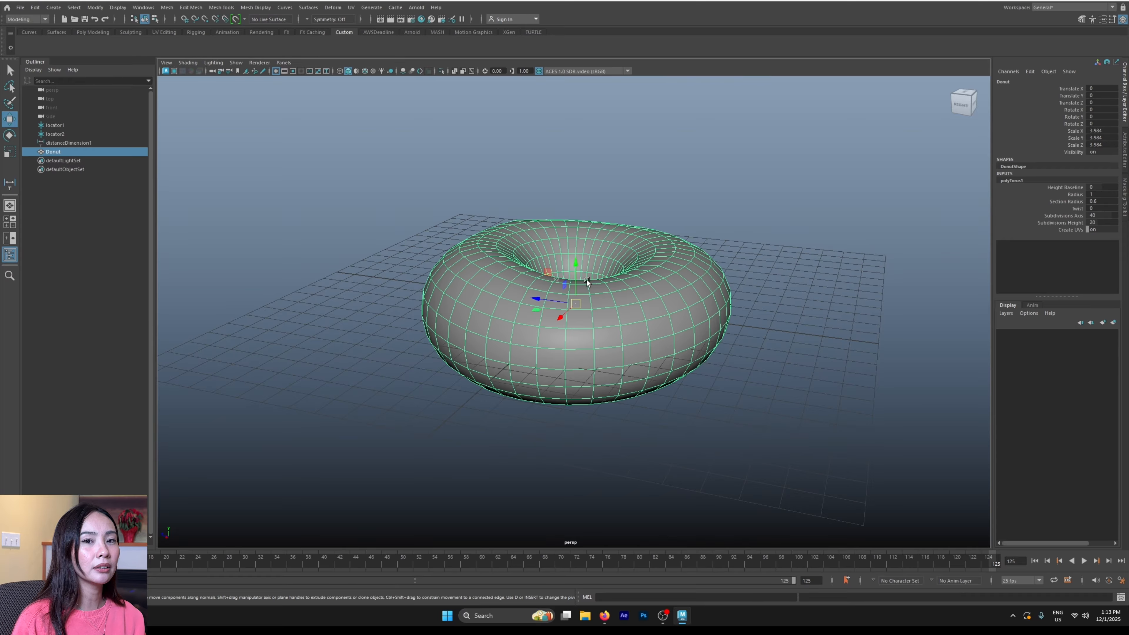
alt+drag(587, 280, 747, 320)
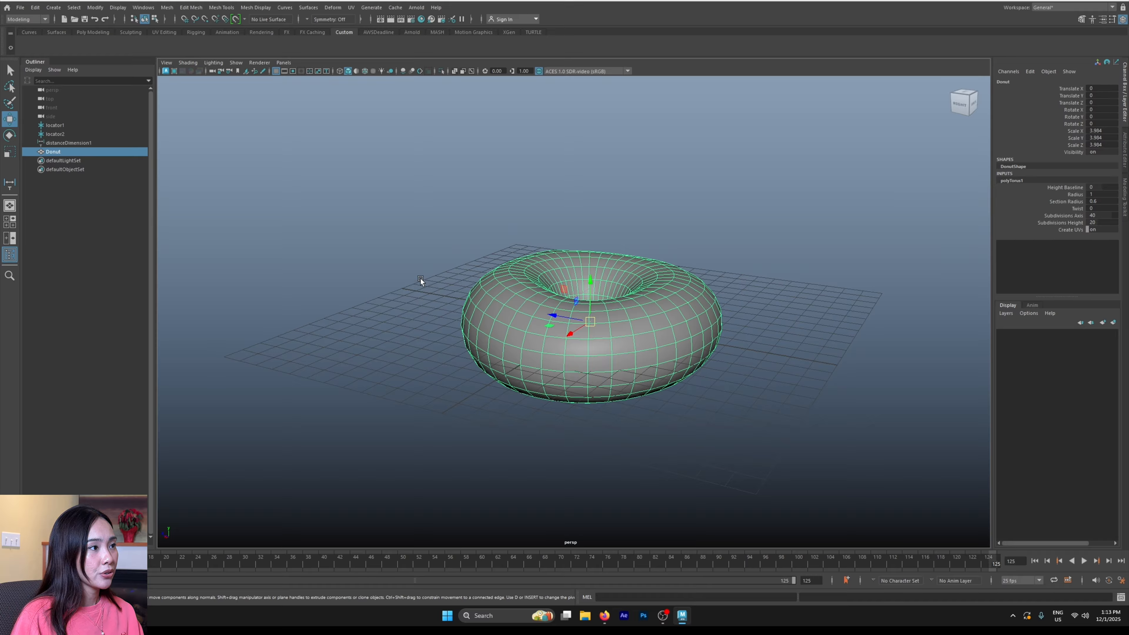
click(417, 343)
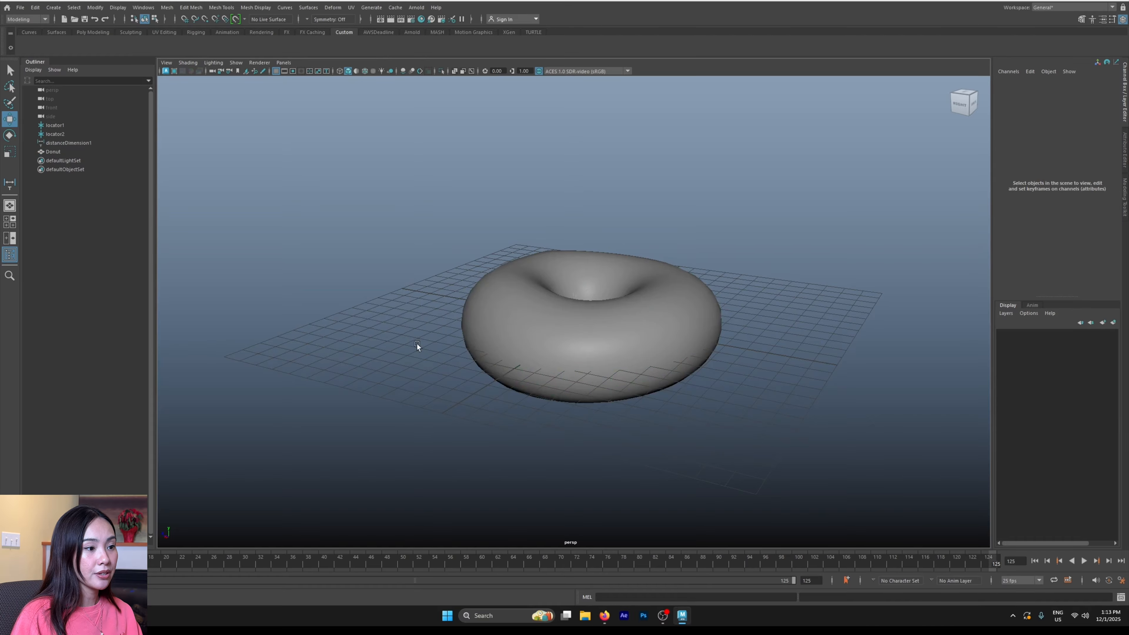
click(521, 332)
click(129, 192)
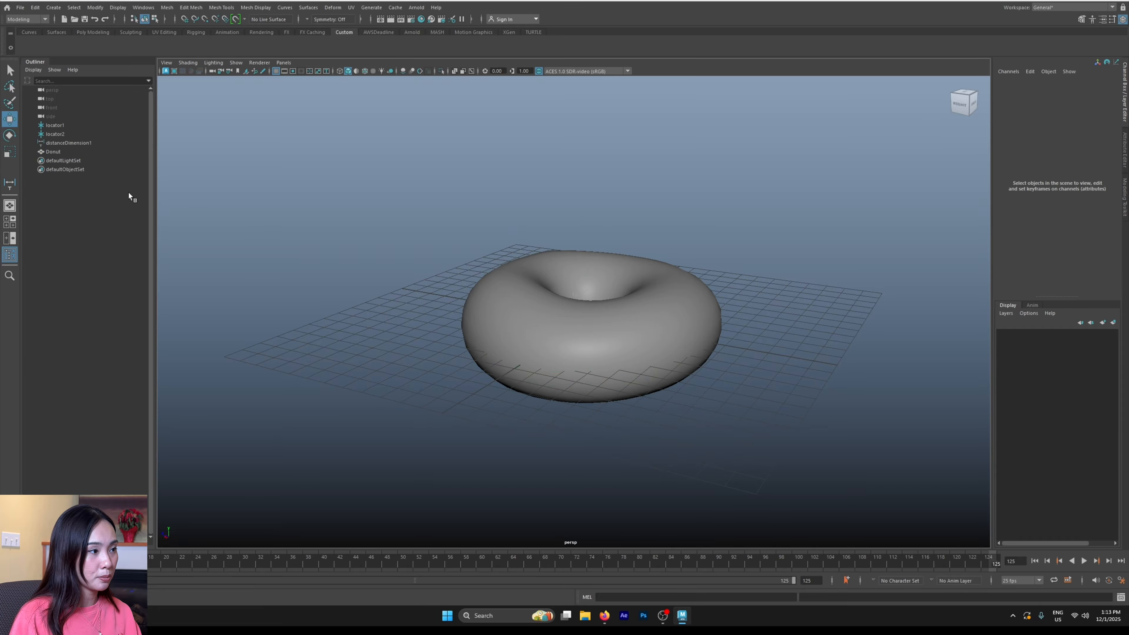
- Freeze the donut's transformations
click(50, 152)
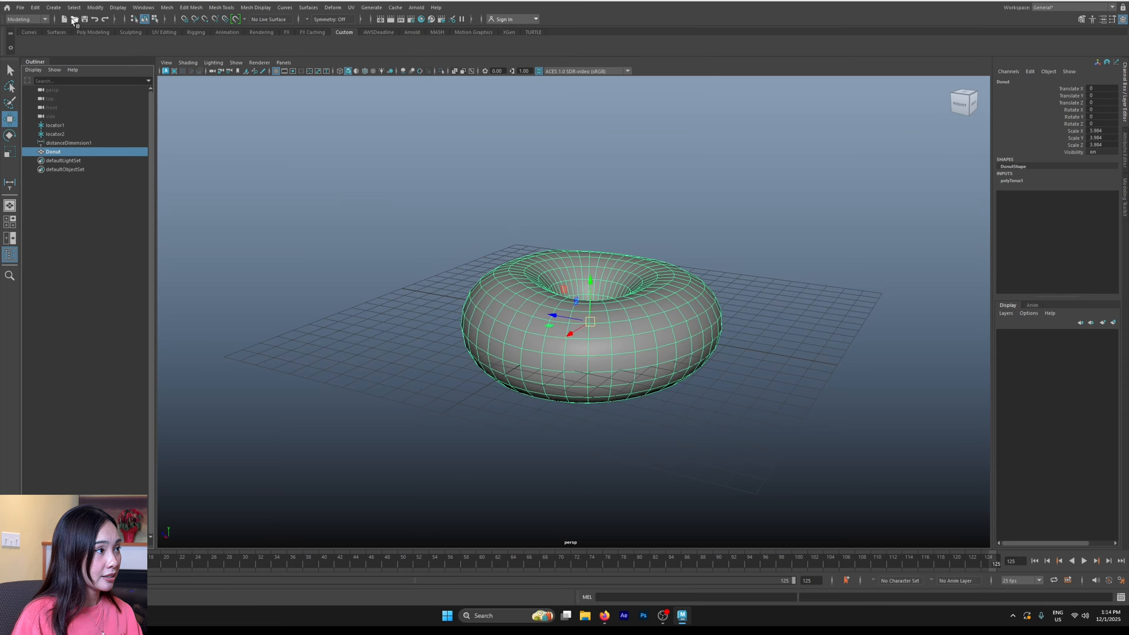
click(100, 10)
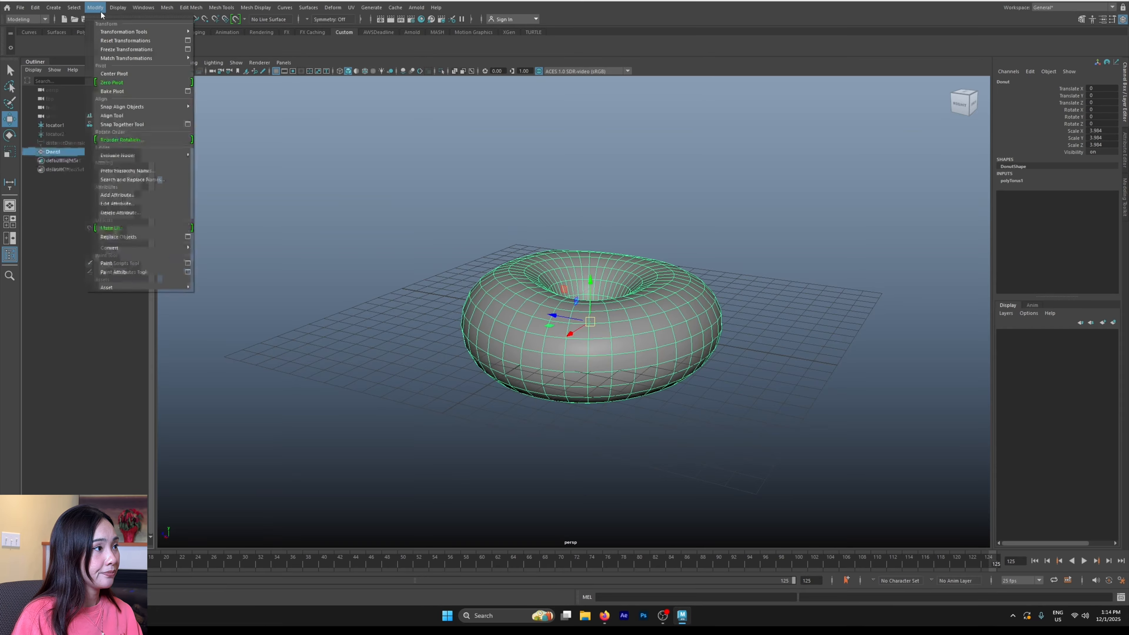
click(106, 49)
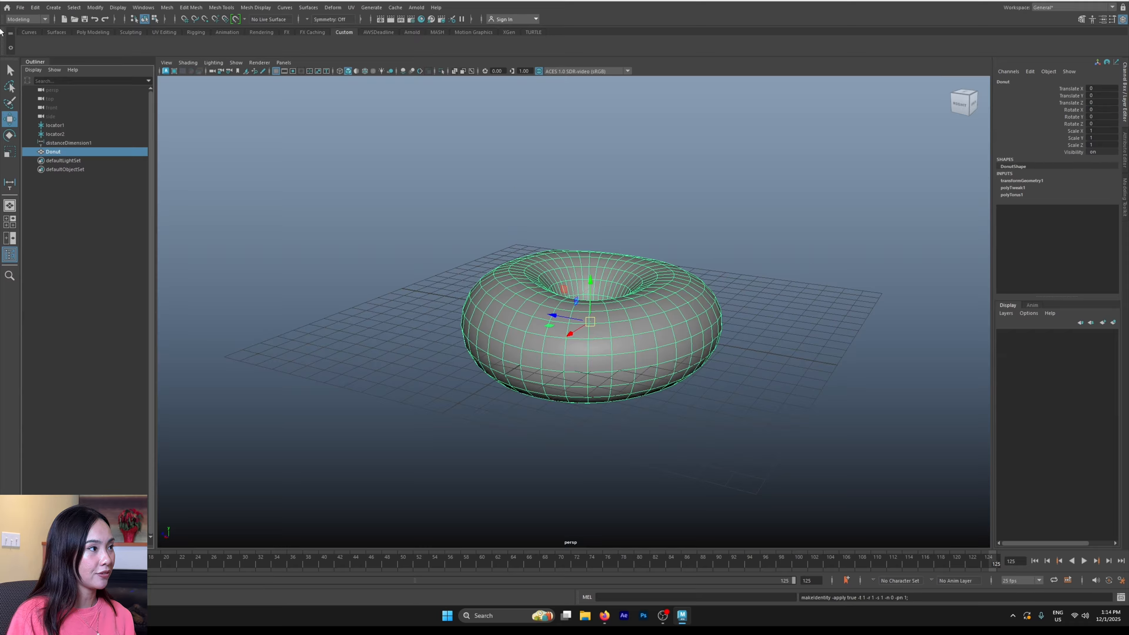
- Delete the construction history of all objects in the scene
click(35, 8)
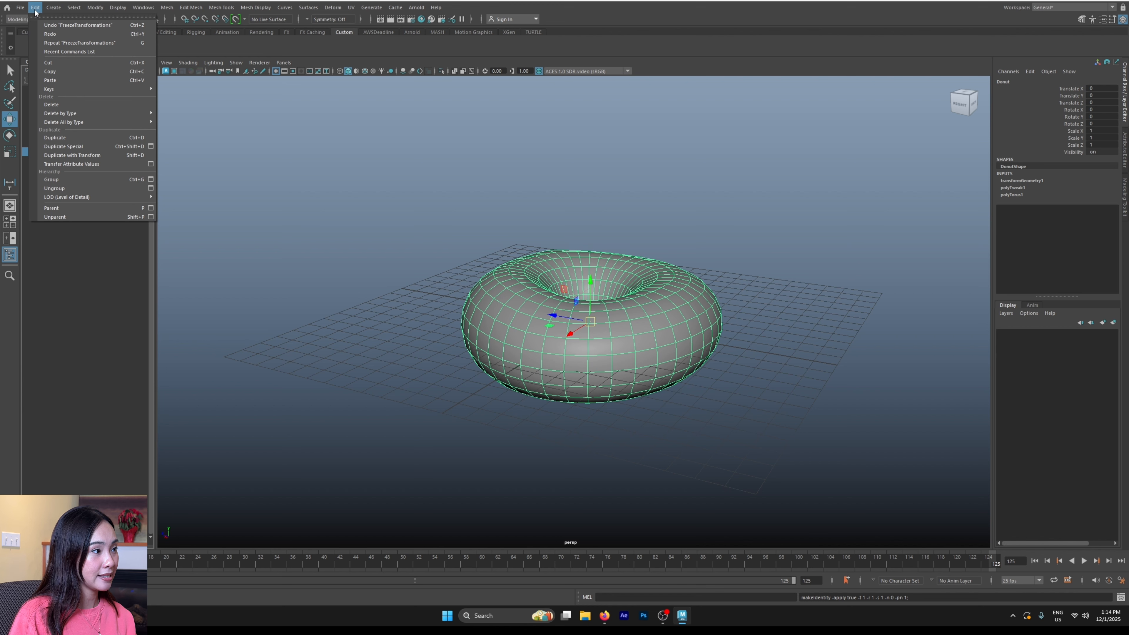
mouse_move(89, 122)
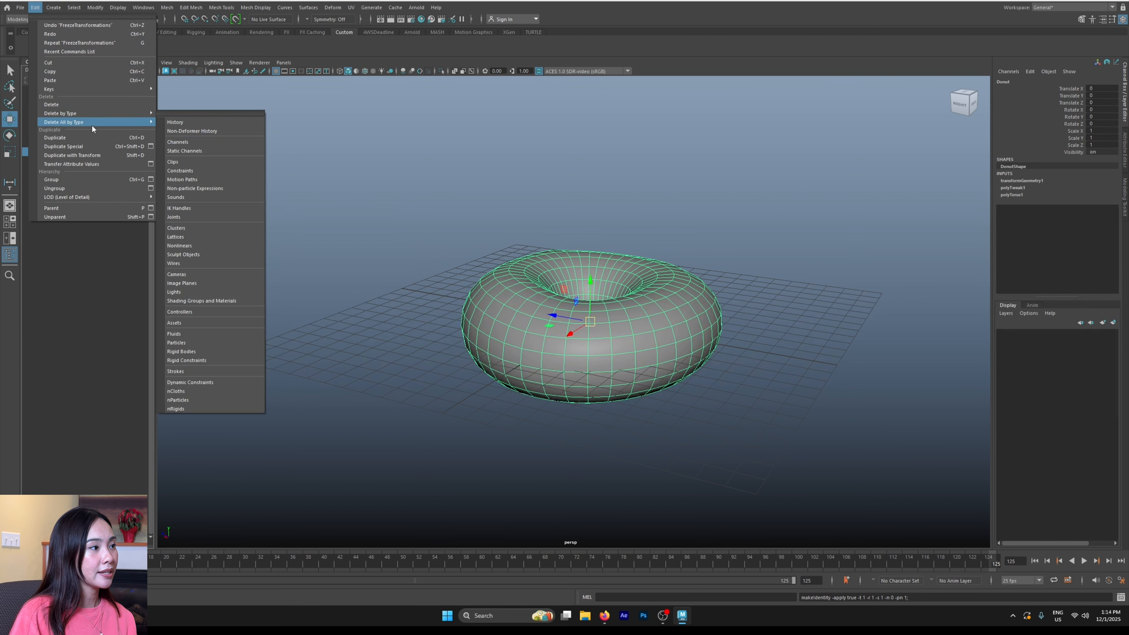
click(178, 126)
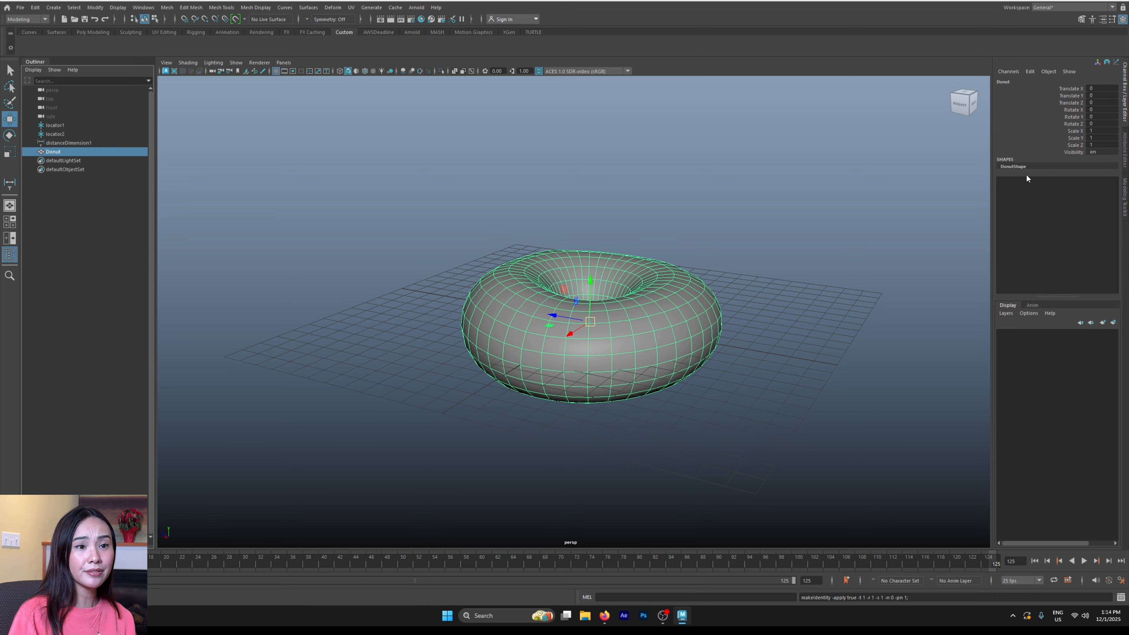
- Check the donut's transform channels and inspect its shape from the sides, above and through the hole
click(756, 314)
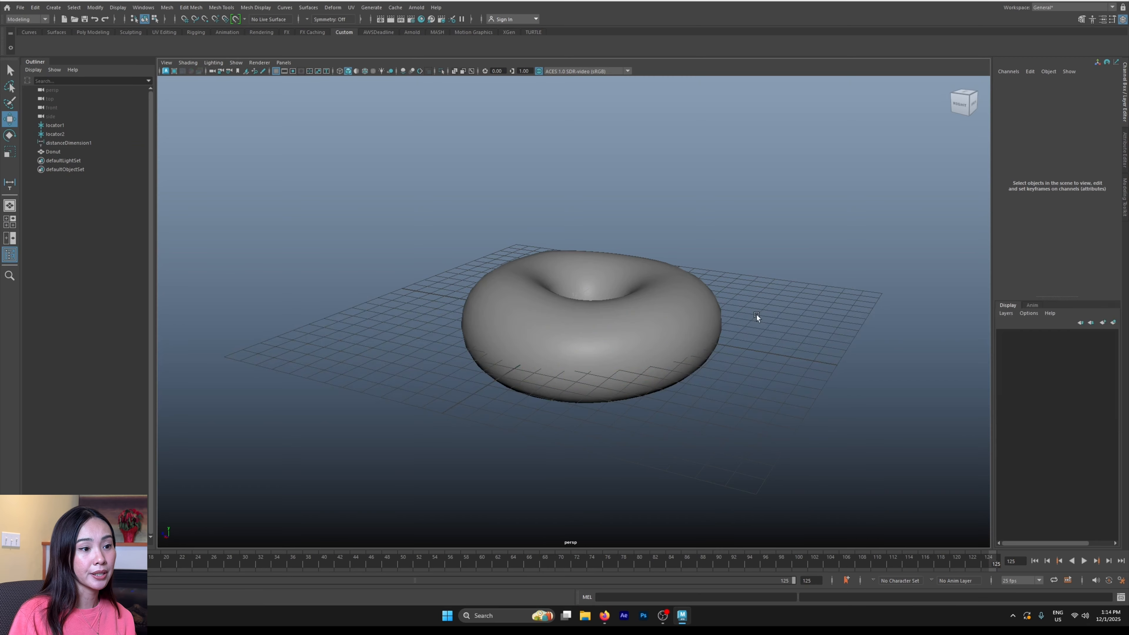
click(696, 312)
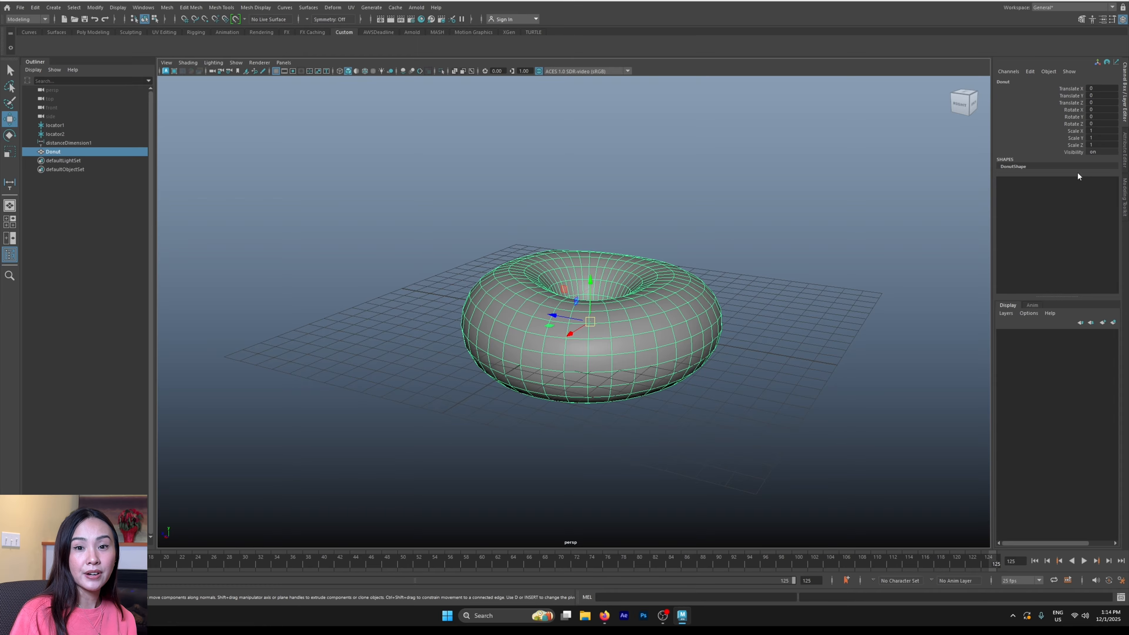
click(800, 306)
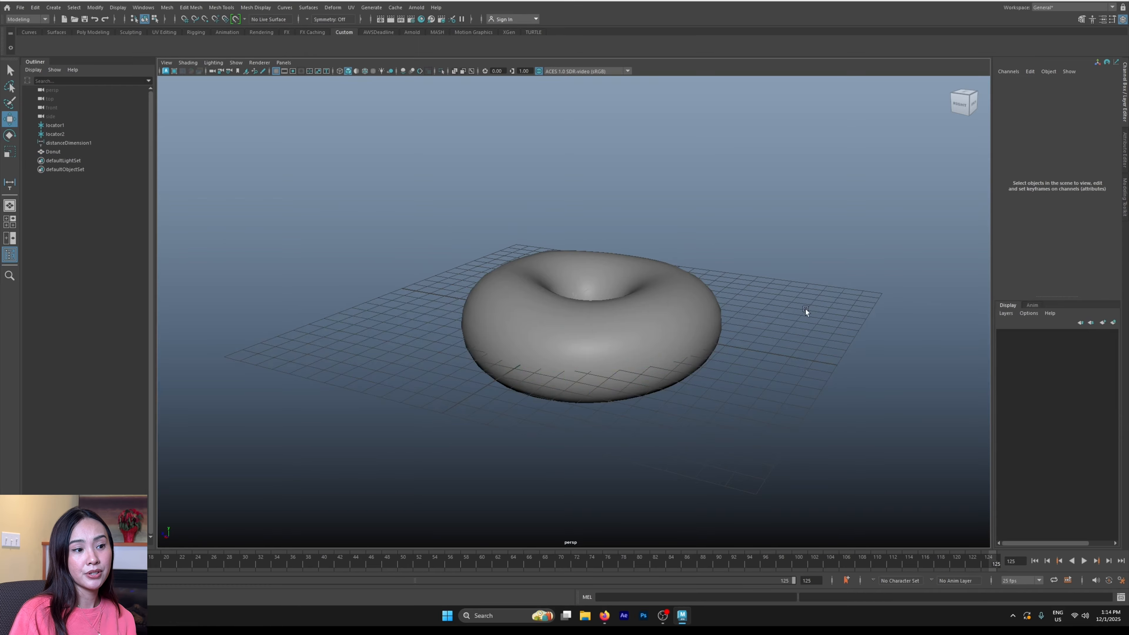
alt+drag(806, 309, 631, 326)
alt+right_drag(632, 326, 702, 352)
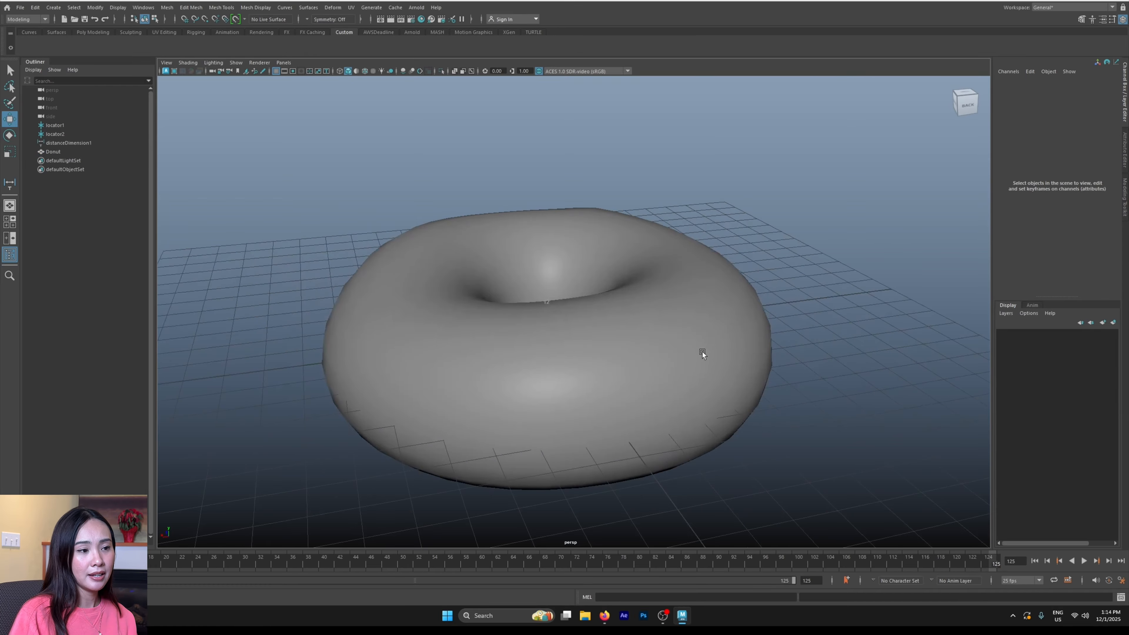
alt+drag(706, 339, 708, 222)
alt+right_drag(708, 221, 435, 202)
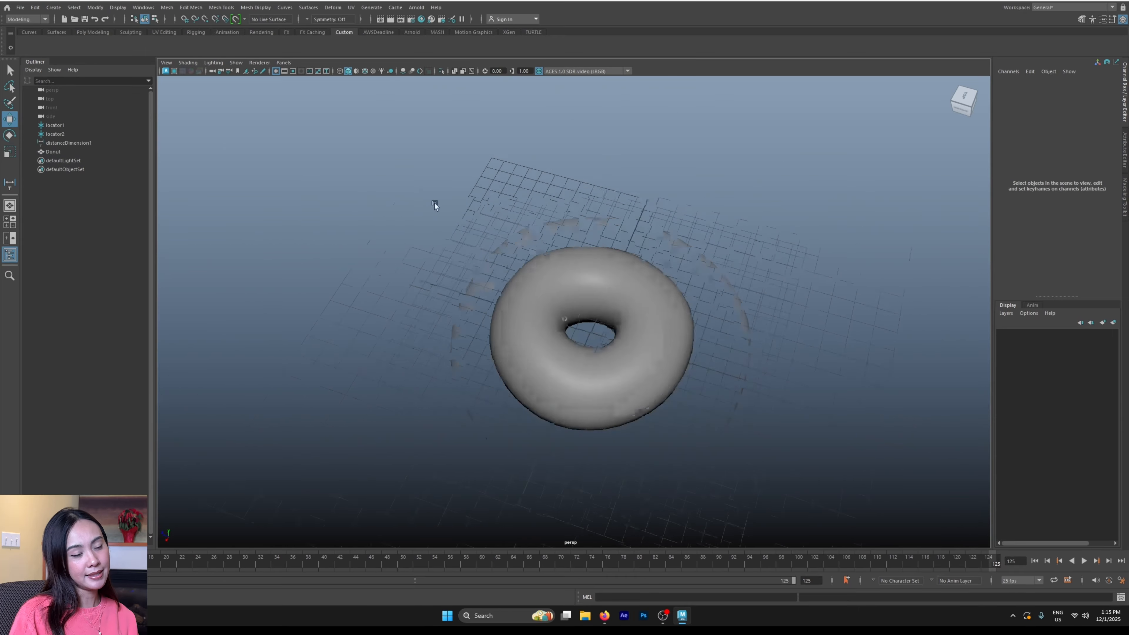
alt+drag(435, 202, 489, 194)
alt+right_drag(489, 194, 700, 243)
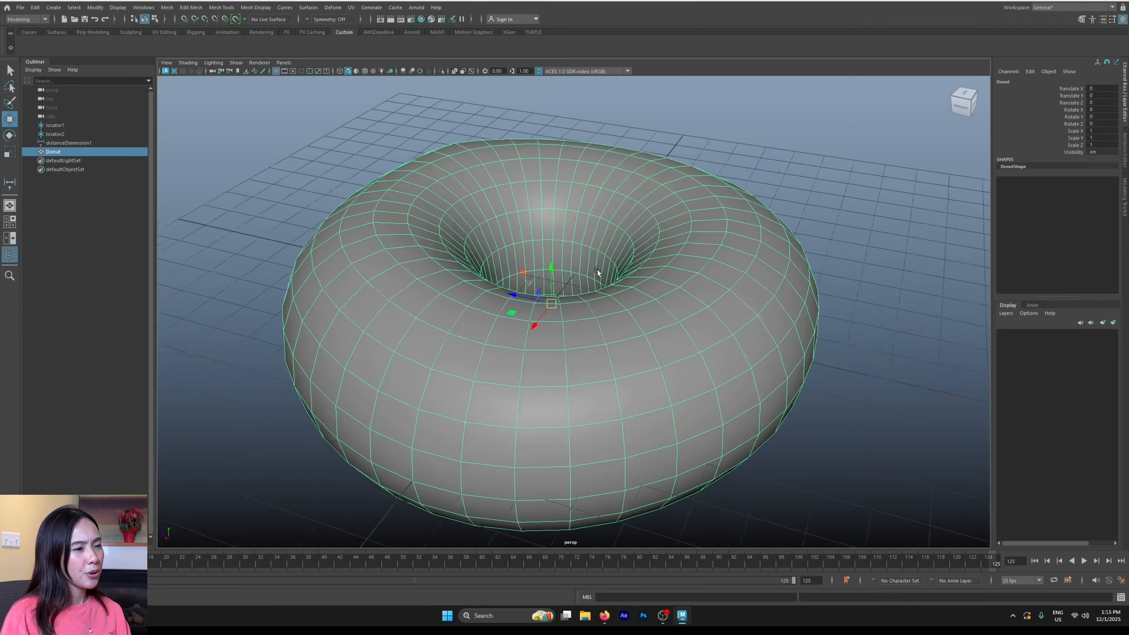
alt+drag(598, 272, 542, 277)
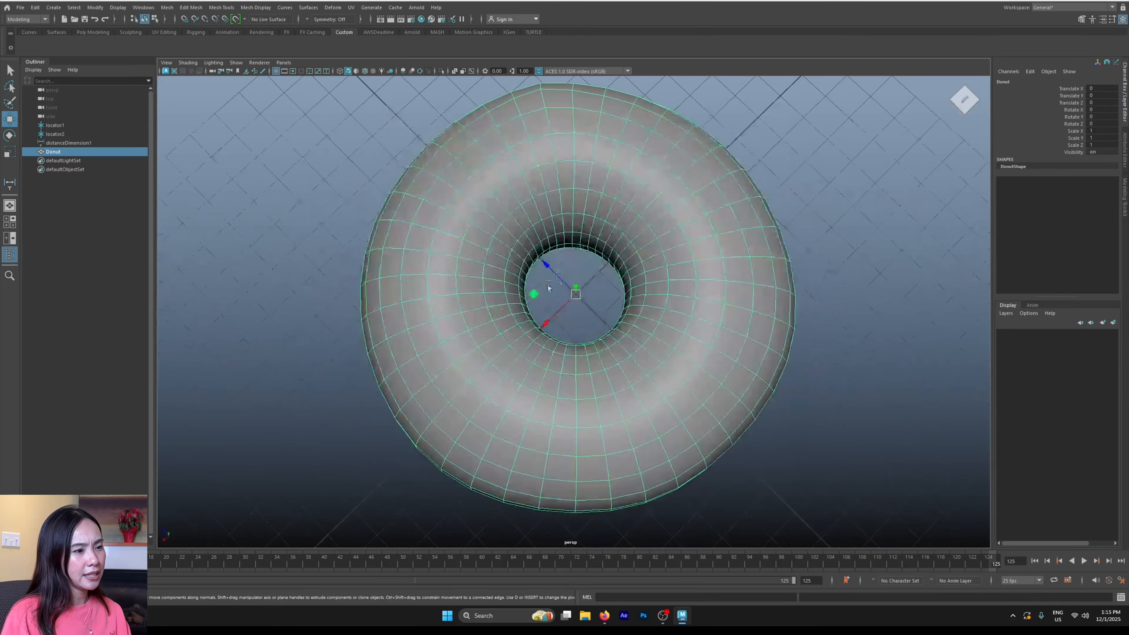
- Group the two locators and the distance dimension together
click(54, 125)
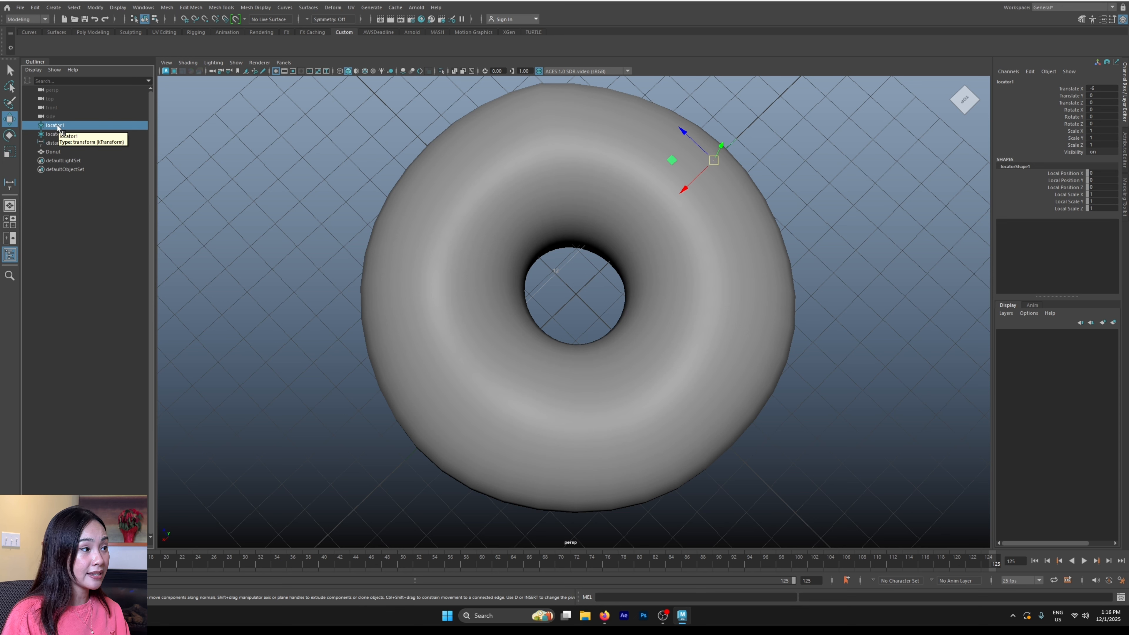
shift+click(60, 143)
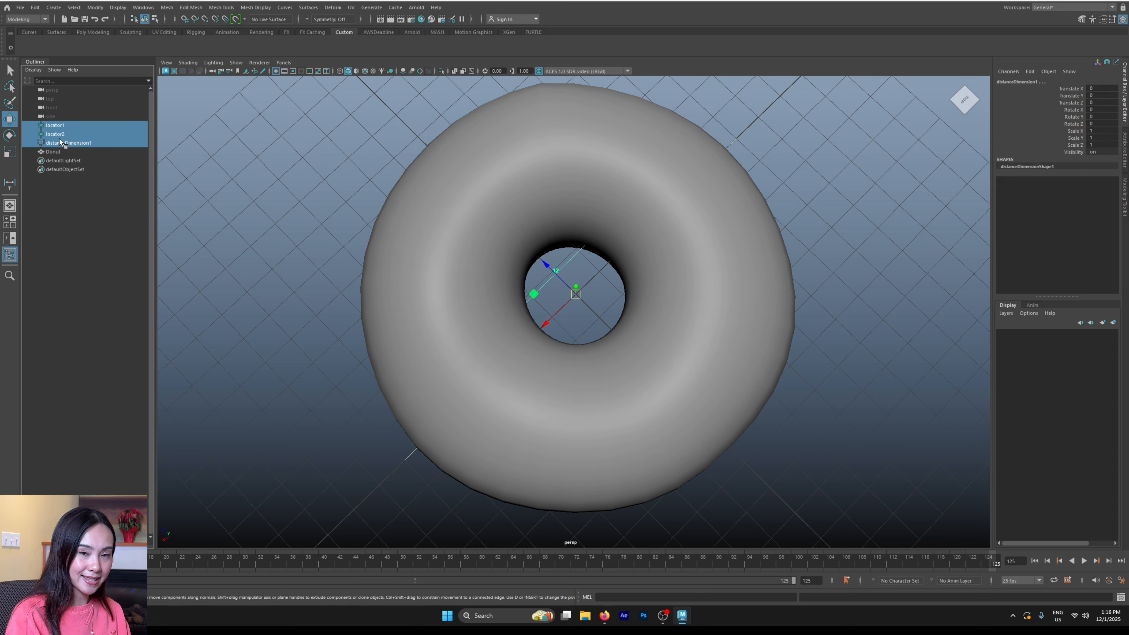
click(55, 125)
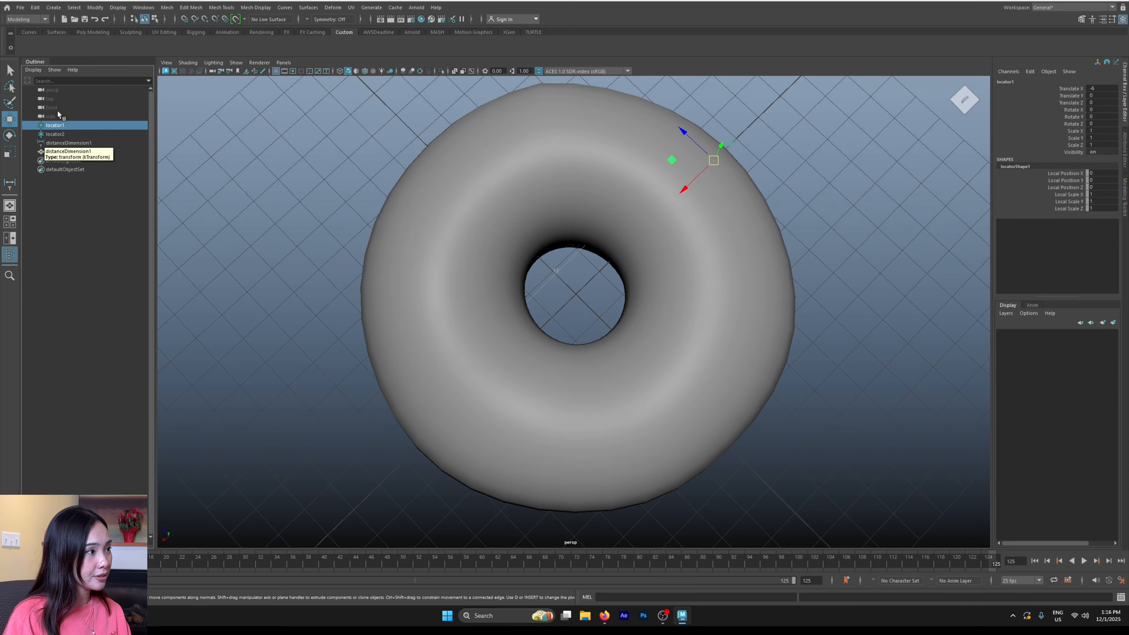
shift+click(55, 143)
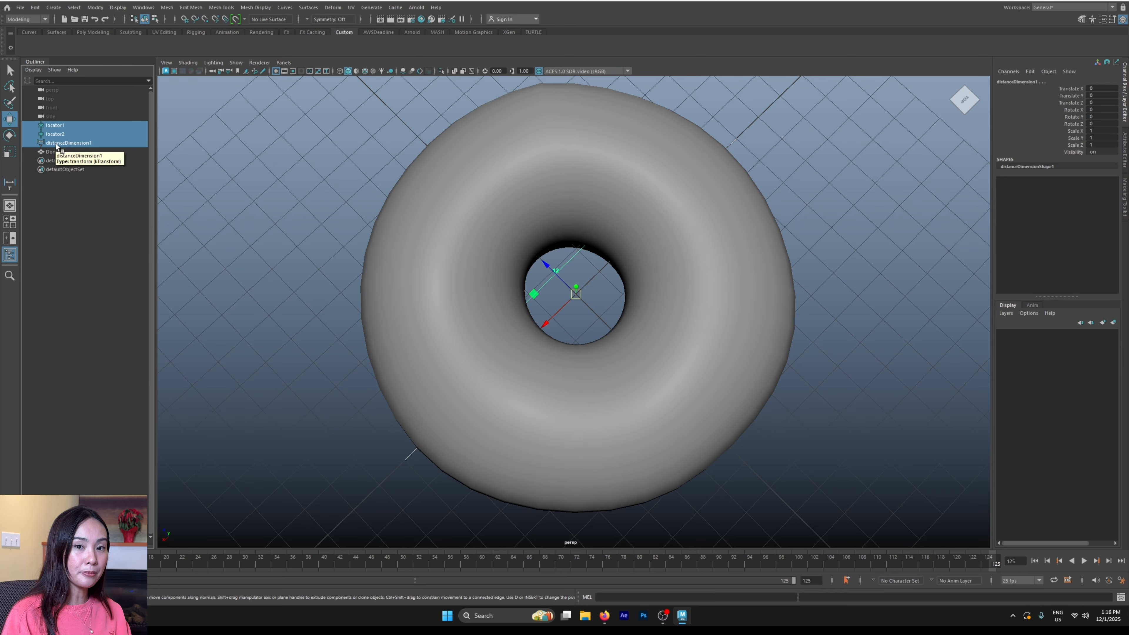
key(ctrl+g)
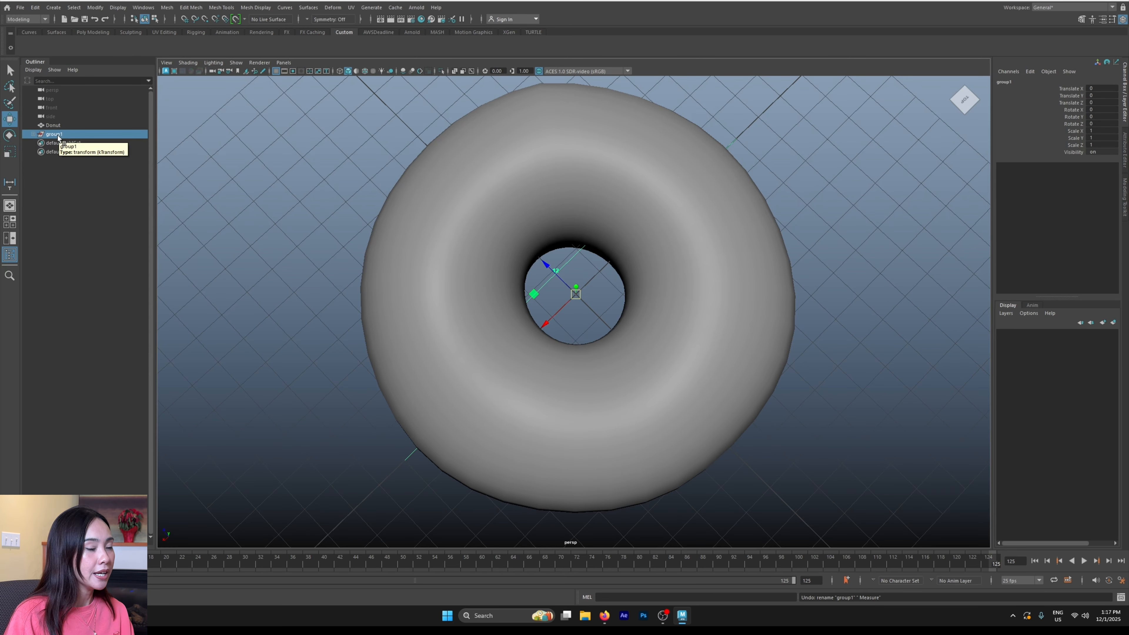
- Rename the new group of measuring helpers to measureTools
double_click(58, 134)
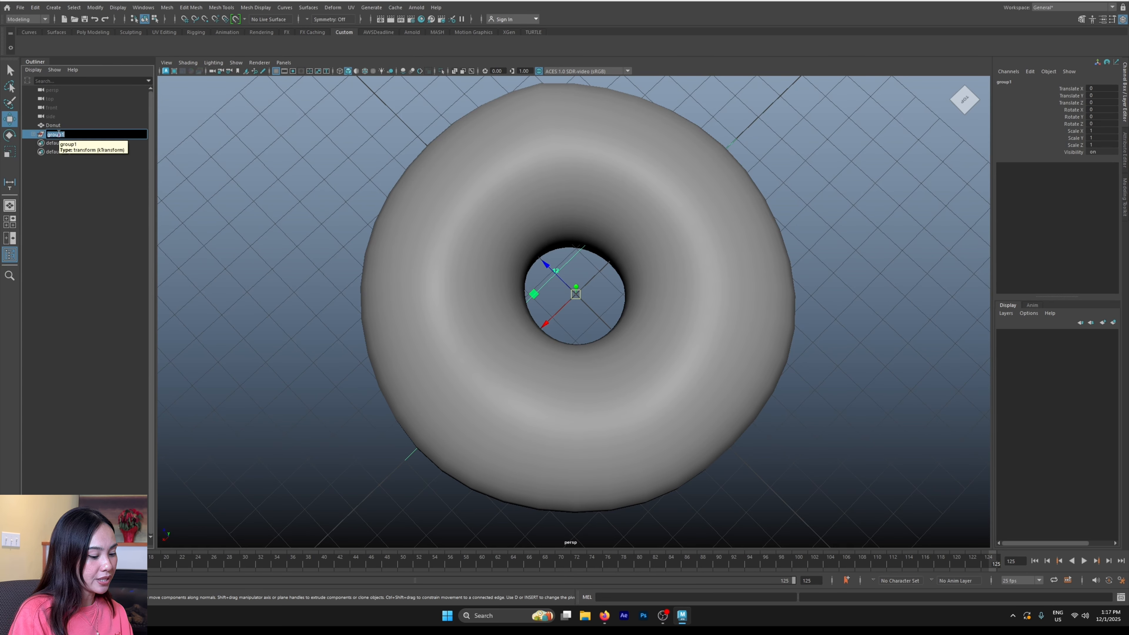
text(measure)
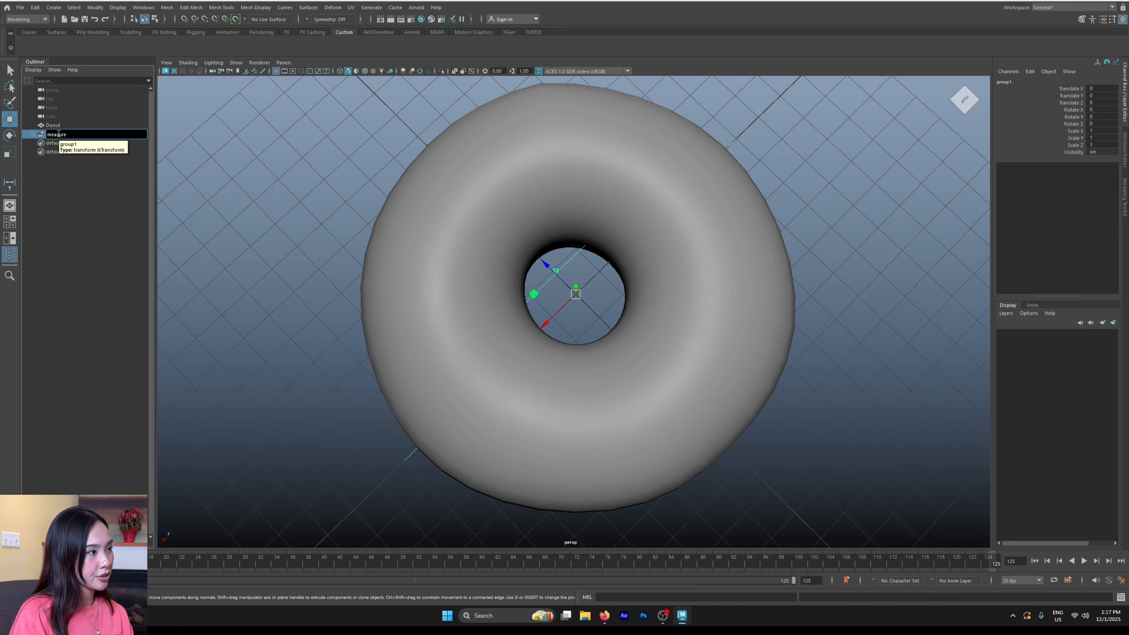
text(Tool)
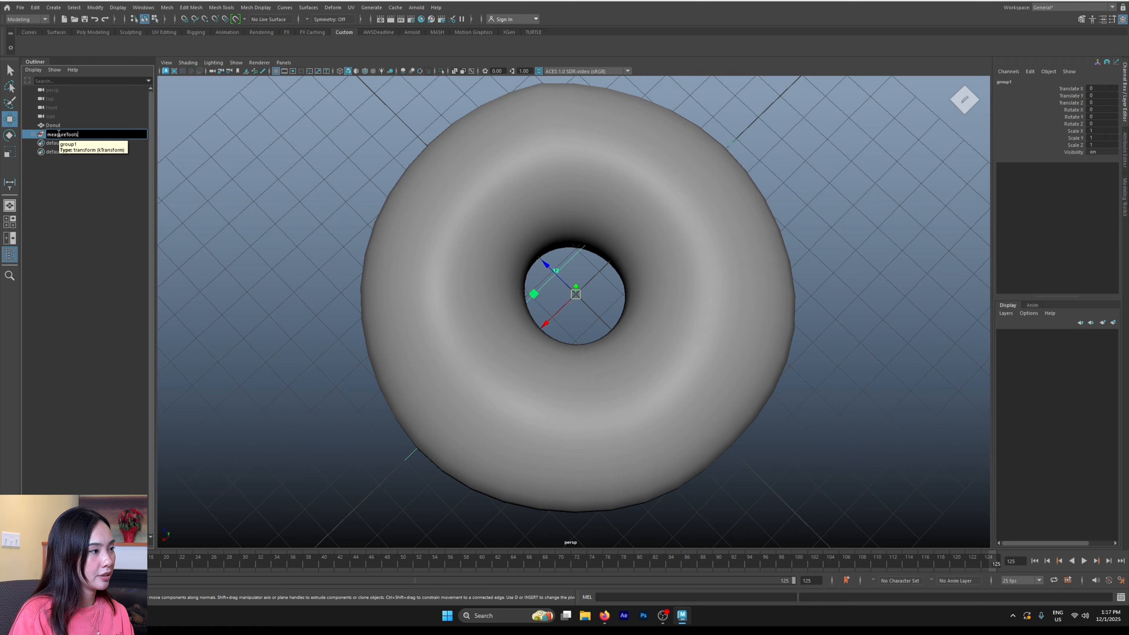
text(s)
key(Return)
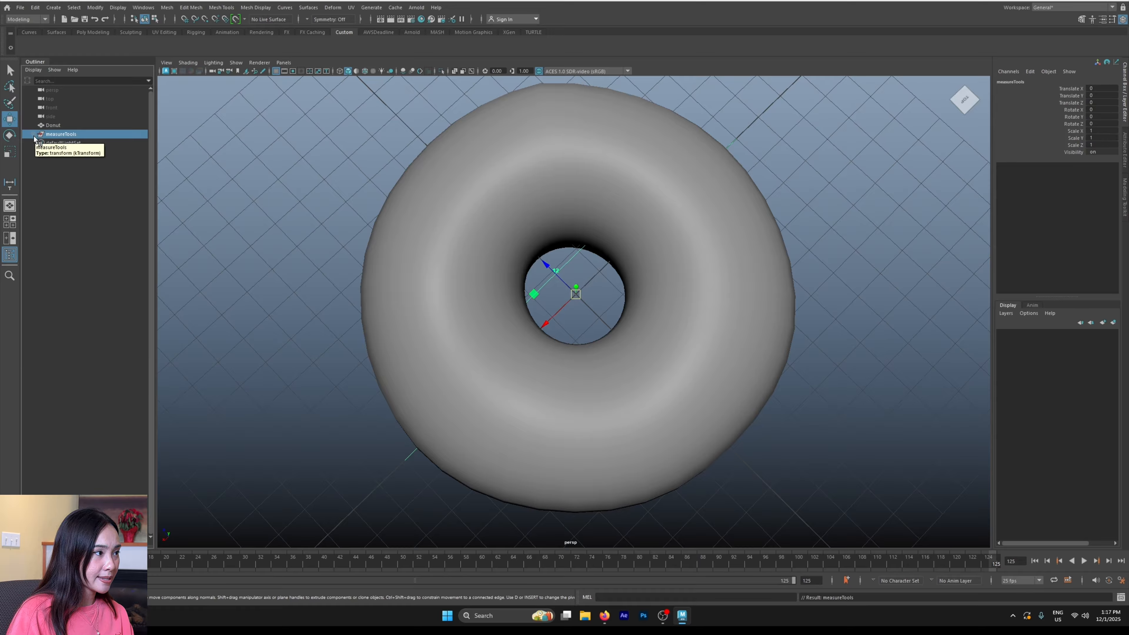
- Expand the measureTools group to review the objects inside it, and collapse it again
click(33, 133)
click(62, 143)
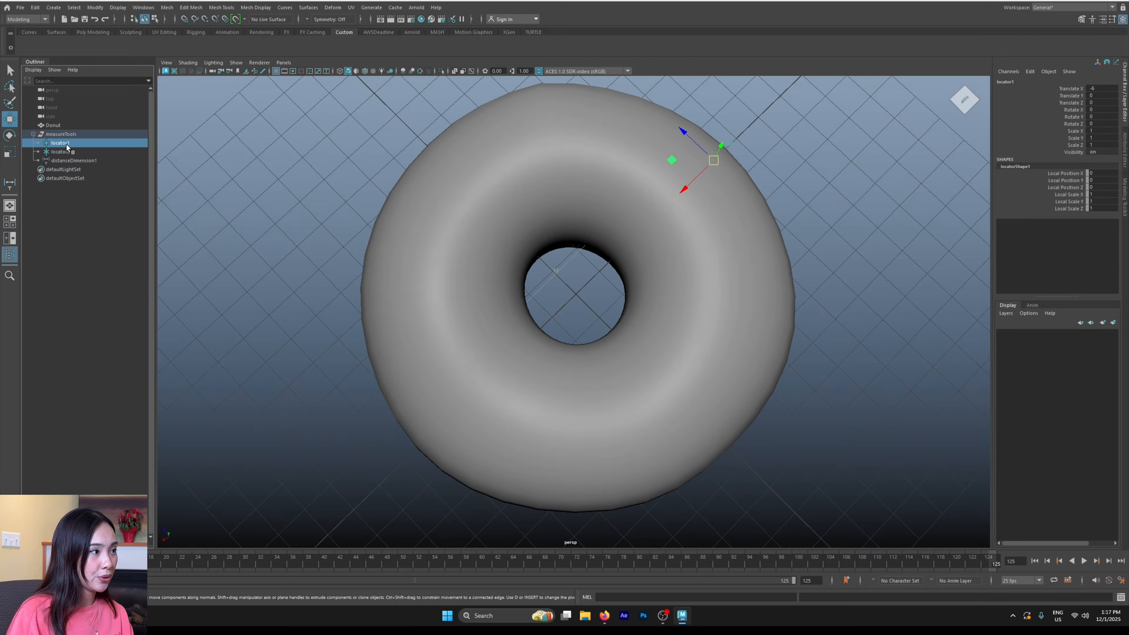
shift+click(71, 160)
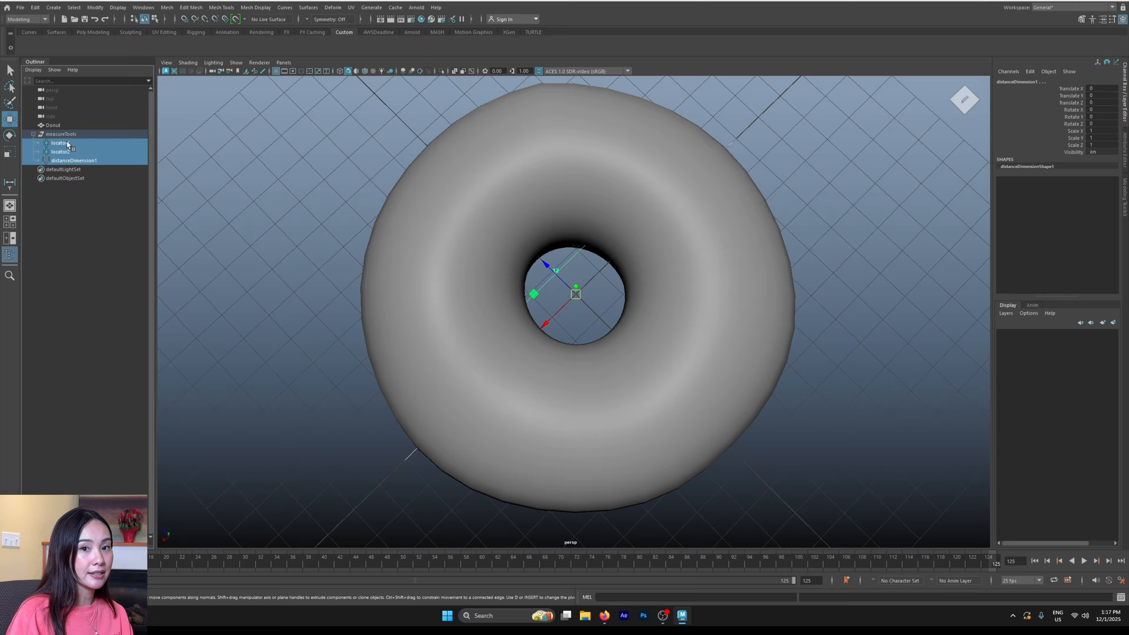
click(33, 134)
click(33, 135)
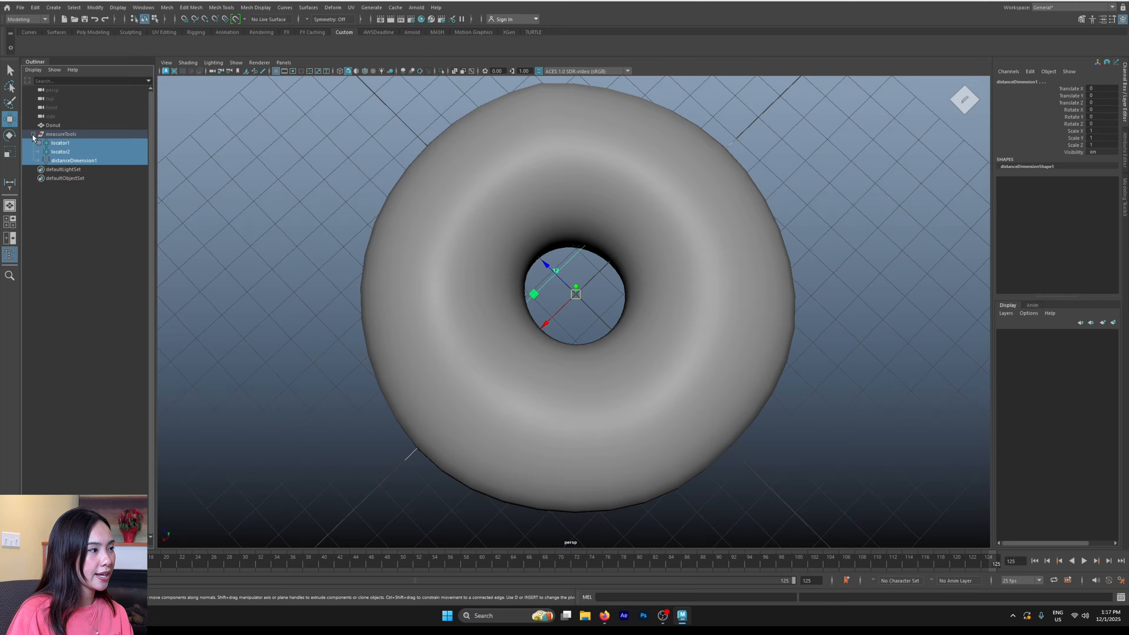
click(33, 134)
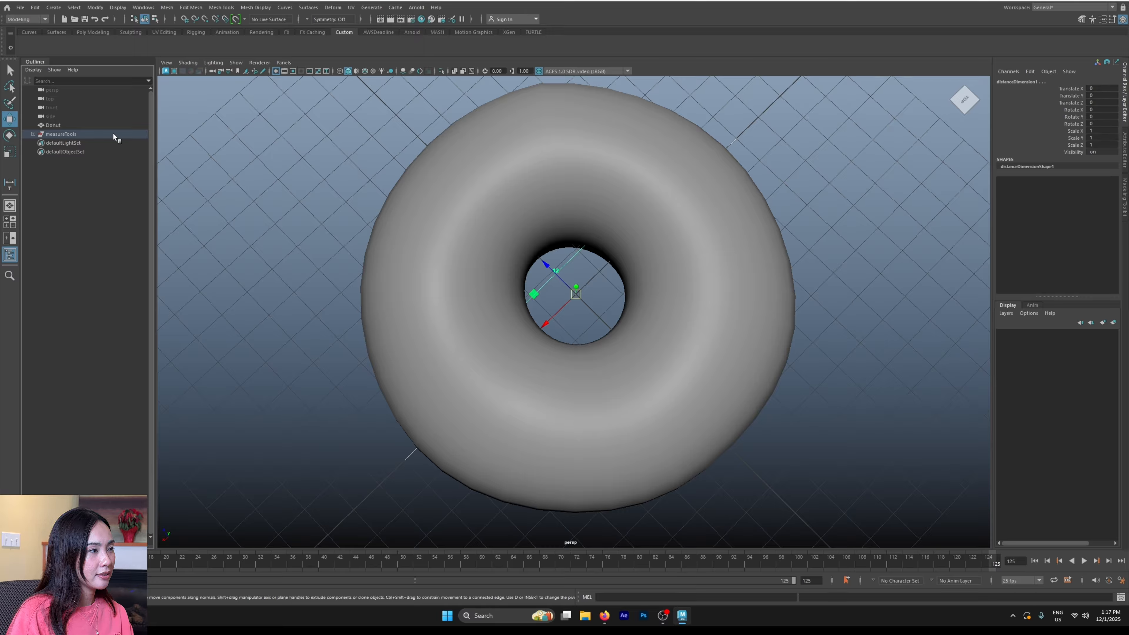
- Hide the measureTools group and clear the selection
click(84, 137)
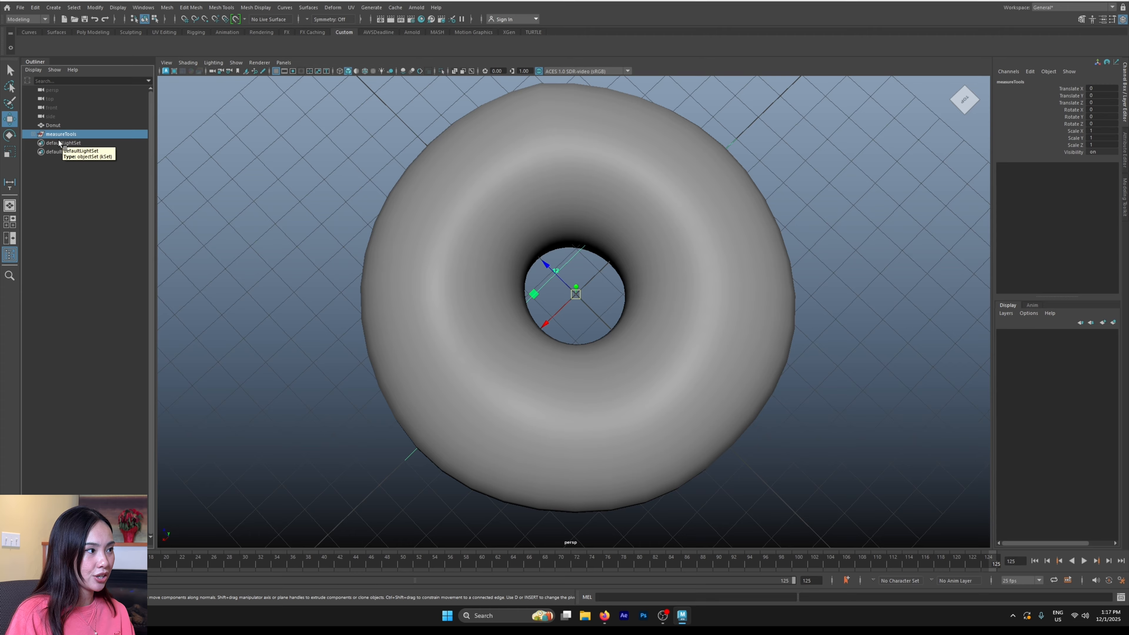
key(ctrl+h)
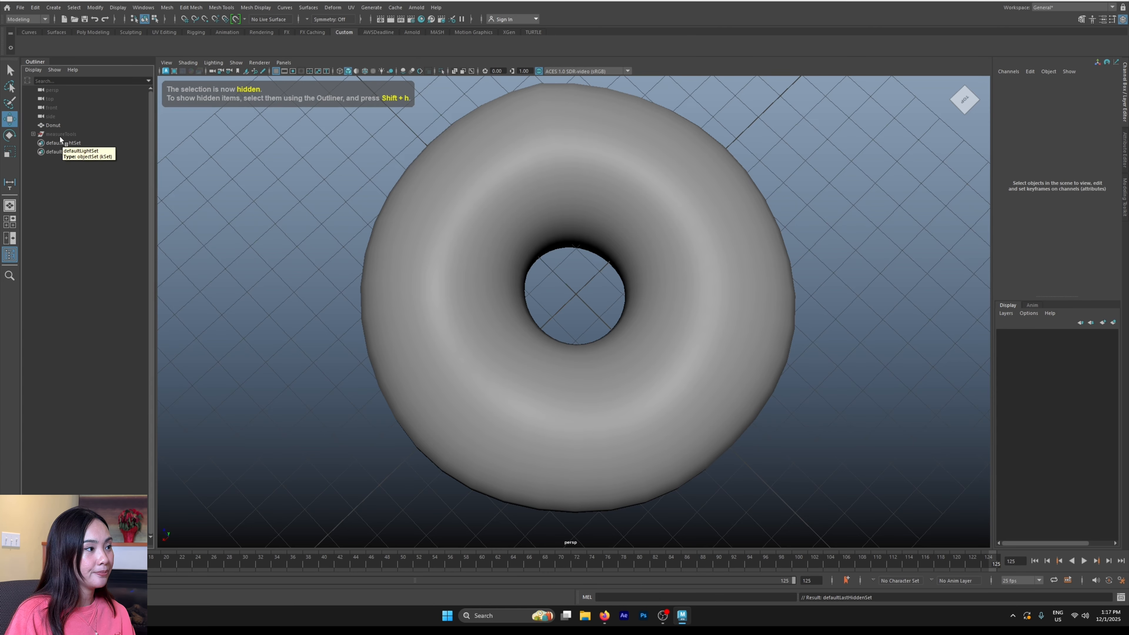
click(59, 134)
click(198, 161)
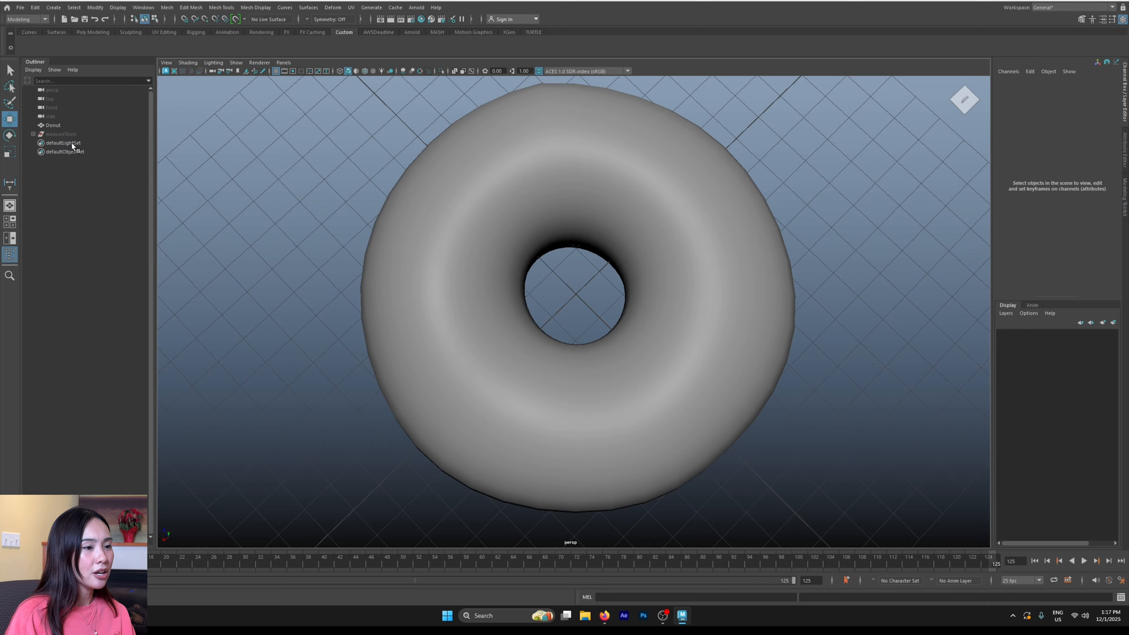
- Unhide the measureTools group and hide it again
click(59, 134)
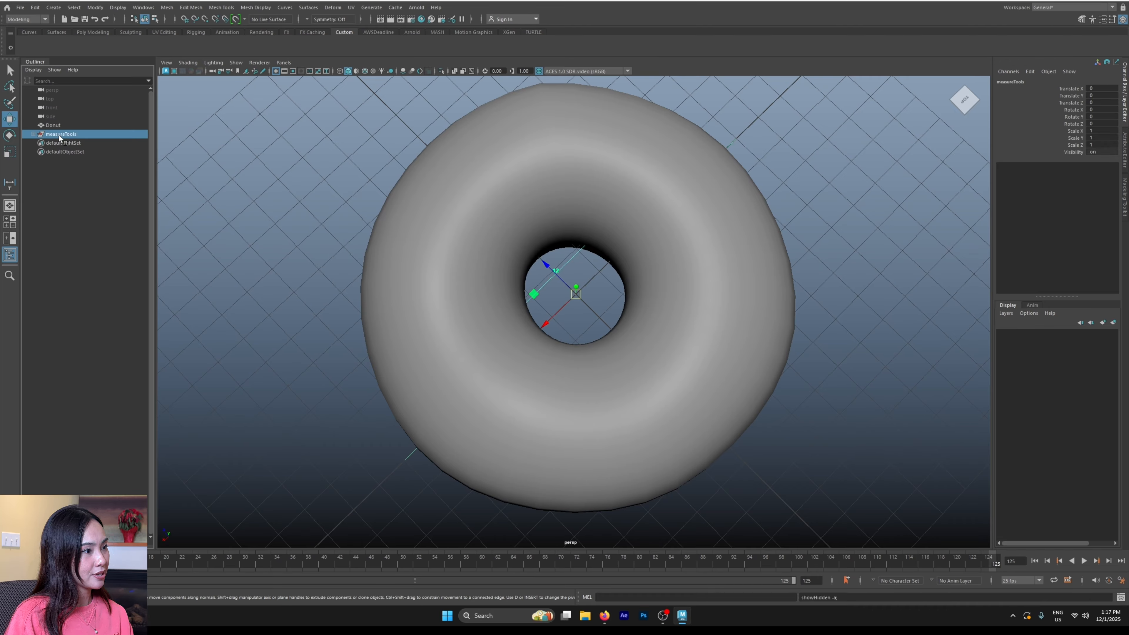
click(251, 146)
click(67, 134)
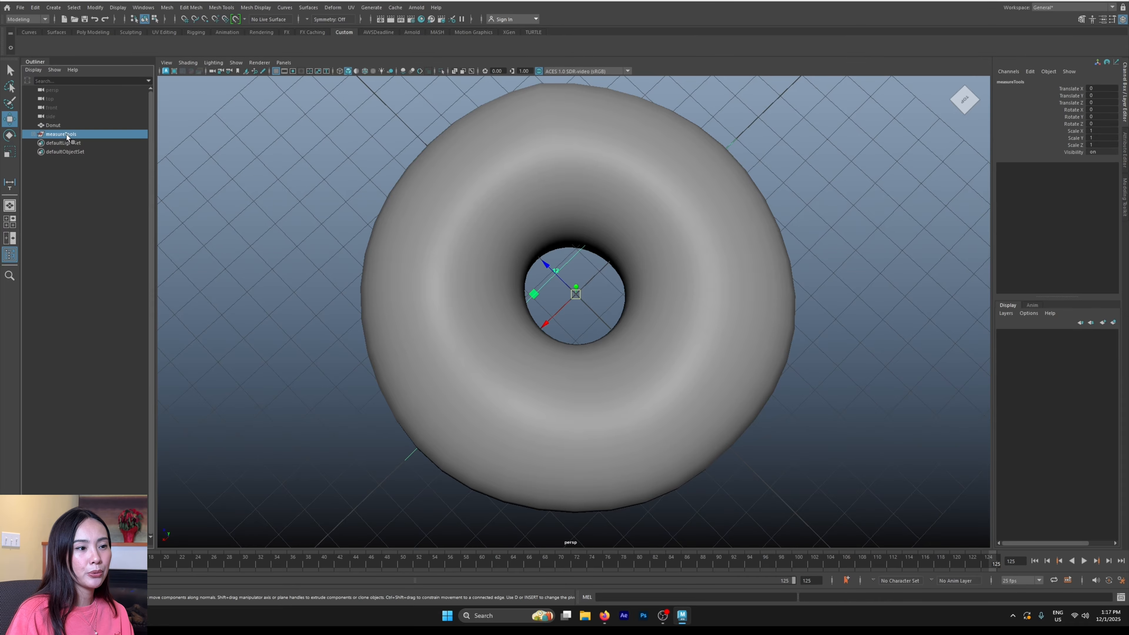
key(ctrl+h)
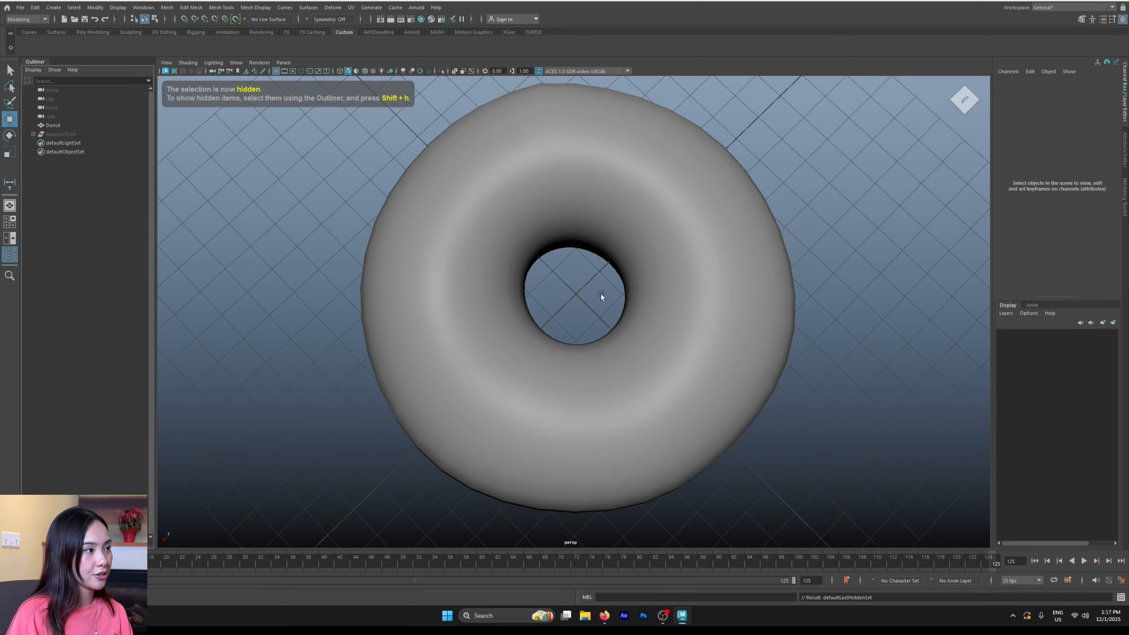